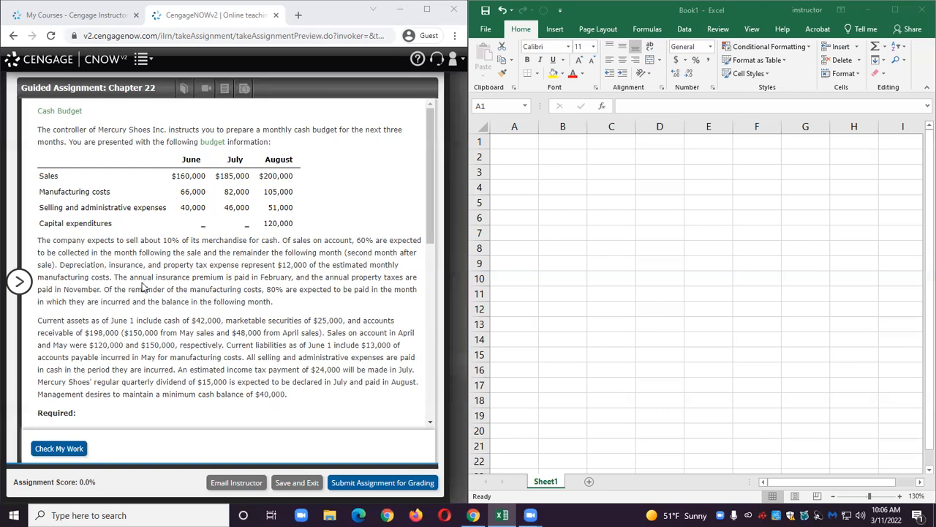
Choose Cash sales and Collection of accounts receivable as the two estimated cash receipts lines in the cash budget form.
scroll(194, 277, "down", 3)
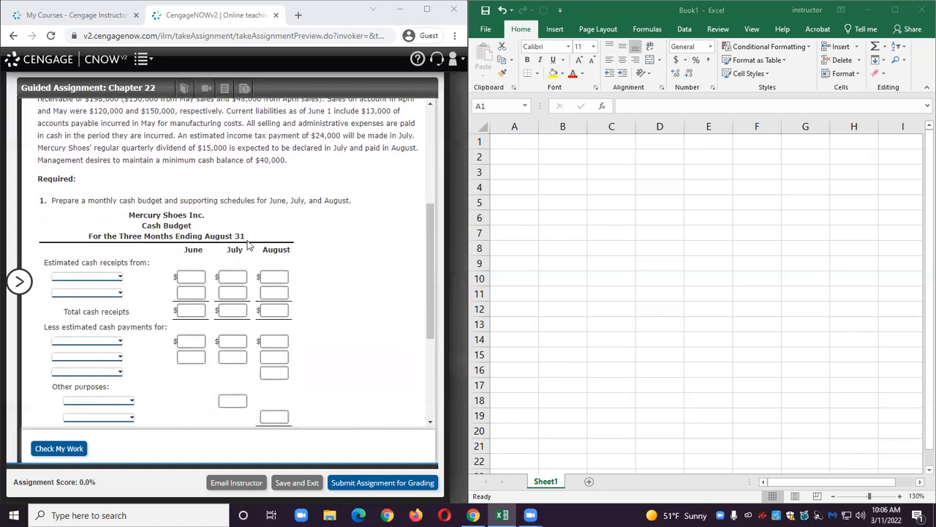
scroll(167, 274, "down", 1)
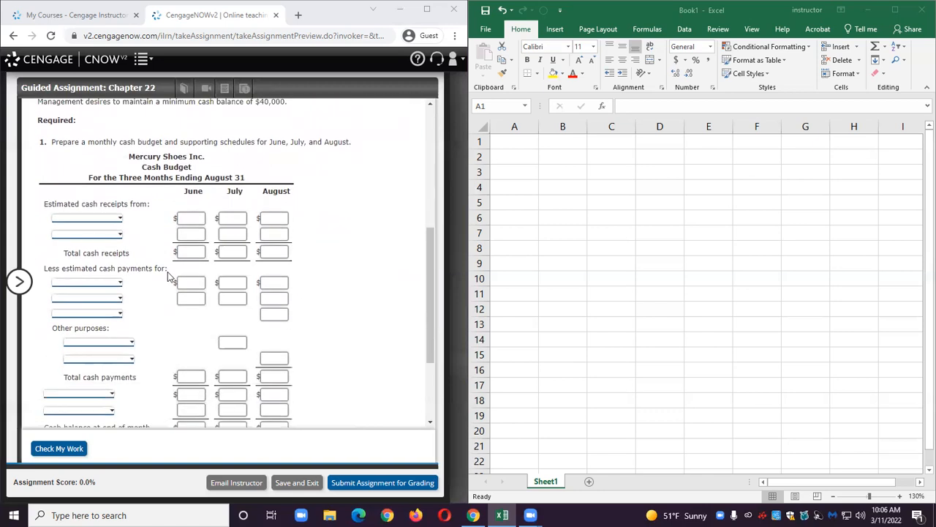
scroll(168, 277, "down", 1)
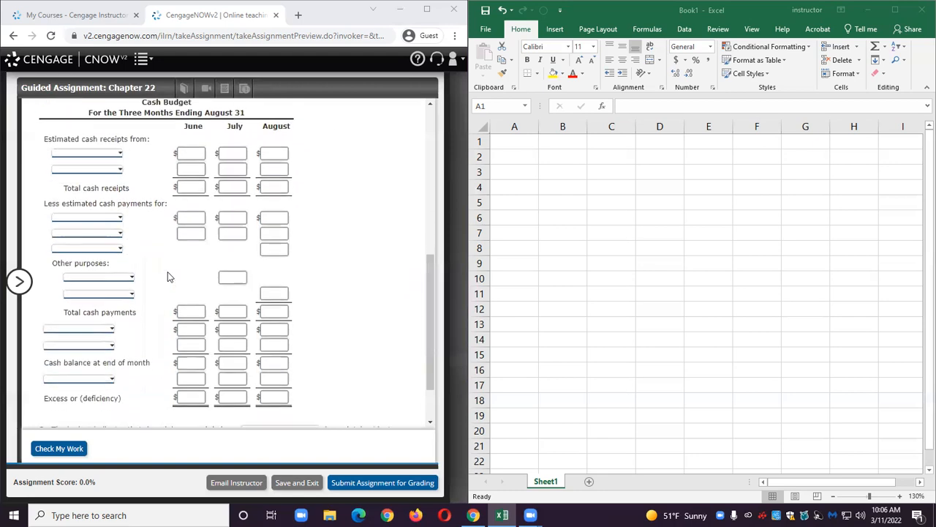
scroll(168, 276, "down", 1)
scroll(168, 277, "up", 3)
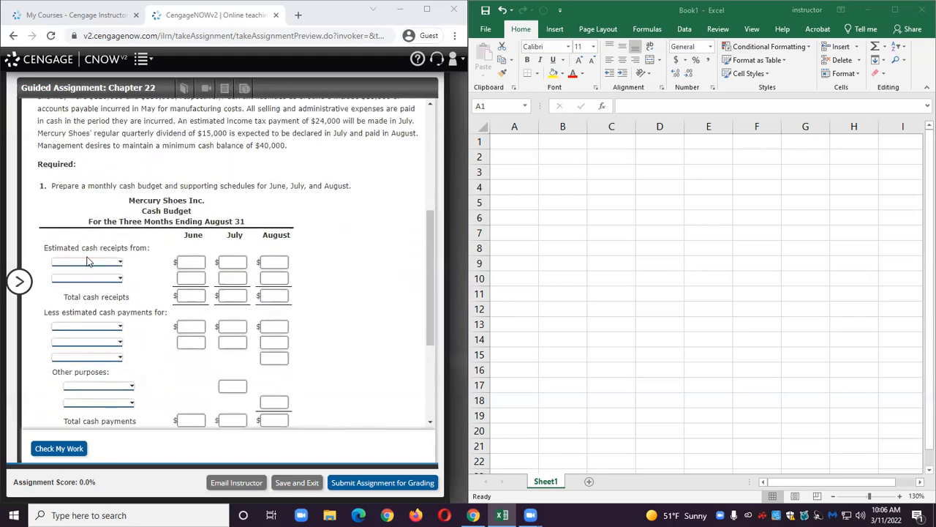
left_click(115, 263)
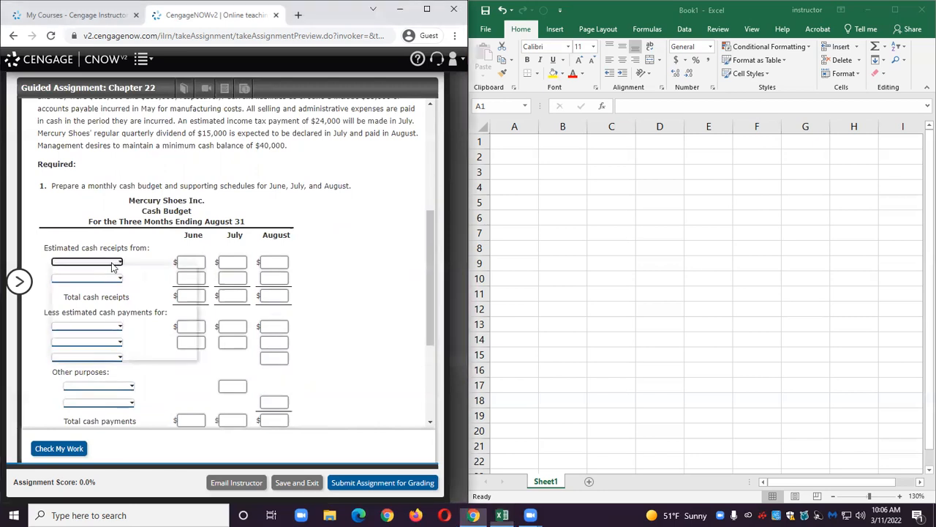
left_click(114, 280)
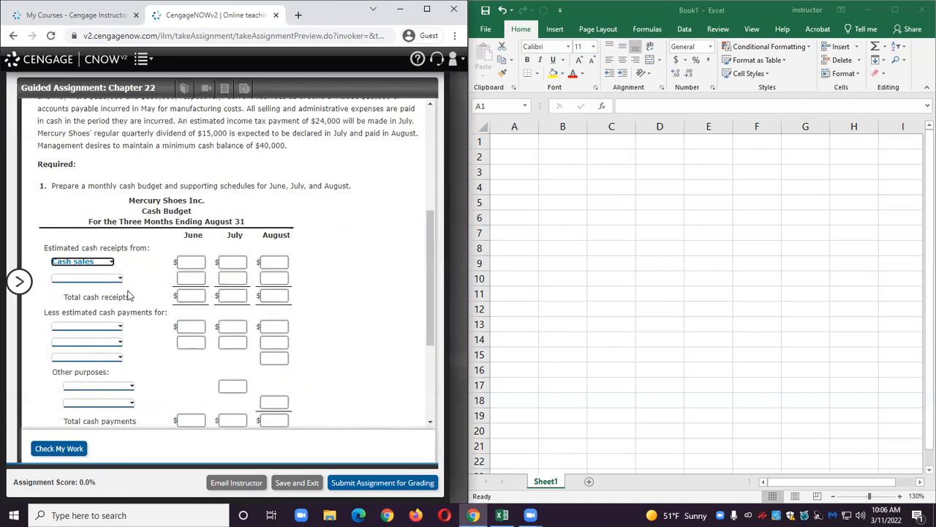
left_click(114, 278)
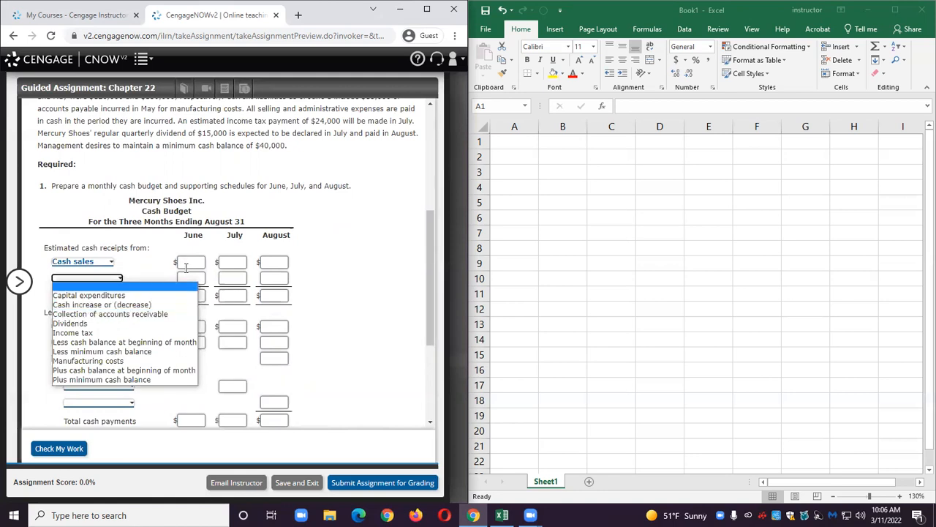
left_click(129, 314)
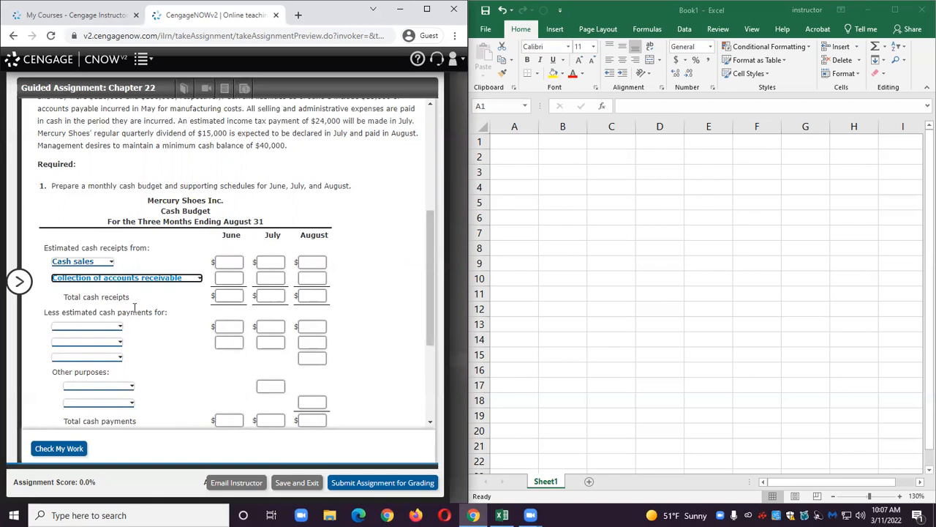
Enter the label Total Sales in cell A2 and autofit column A to its text.
left_click(517, 161)
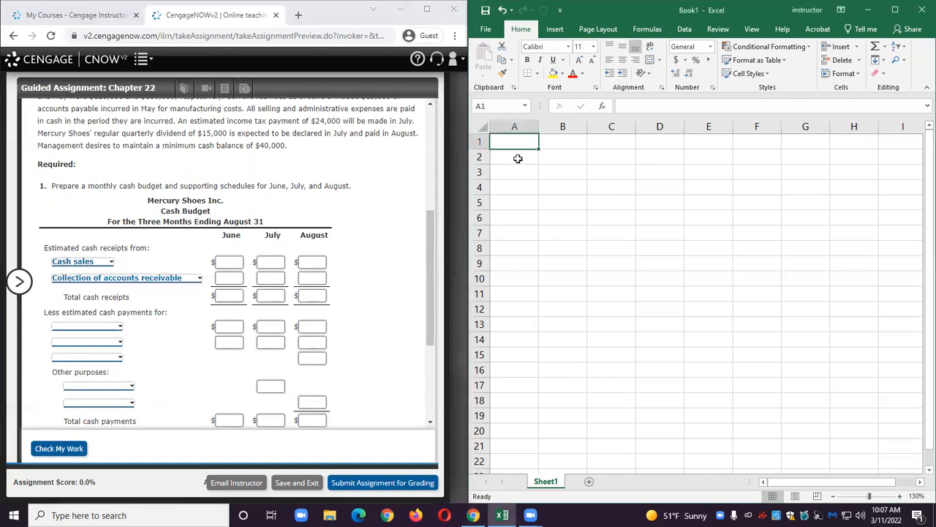
type("Total")
key("BackSpace")
key("BackSpace")
key("BackSpace")
key("BackSpace")
key("BackSpace")
left_click(517, 159)
type("Total Sales")
key("Tab")
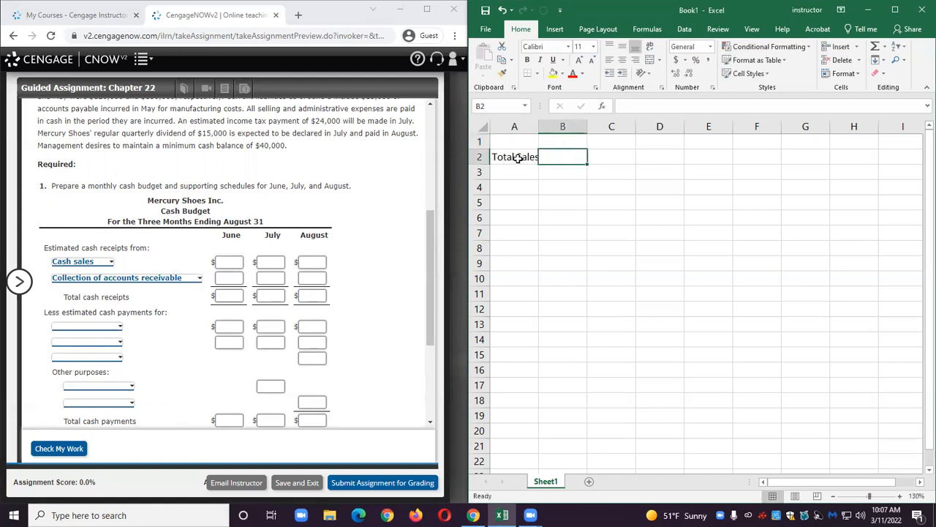
double_click(538, 126)
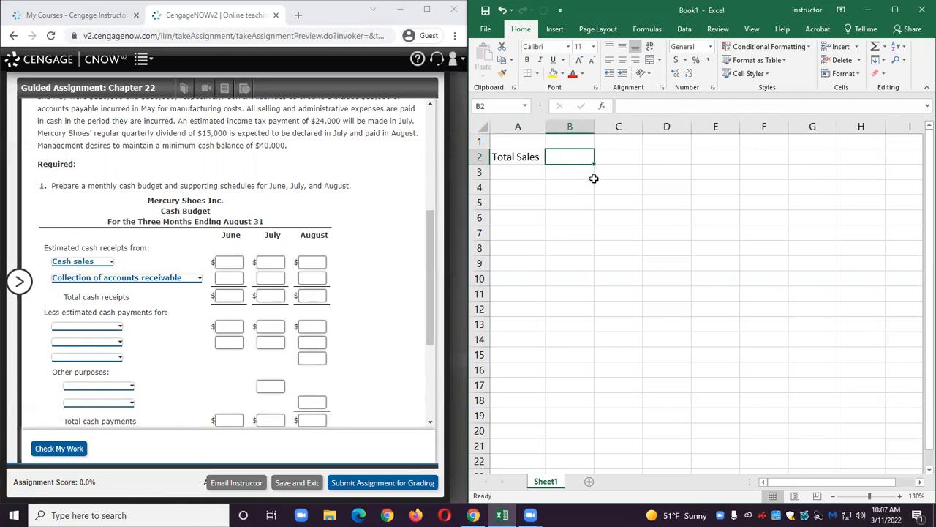
Enter month headings April, May, June, July and August across cells B1 to F1.
left_click(577, 141)
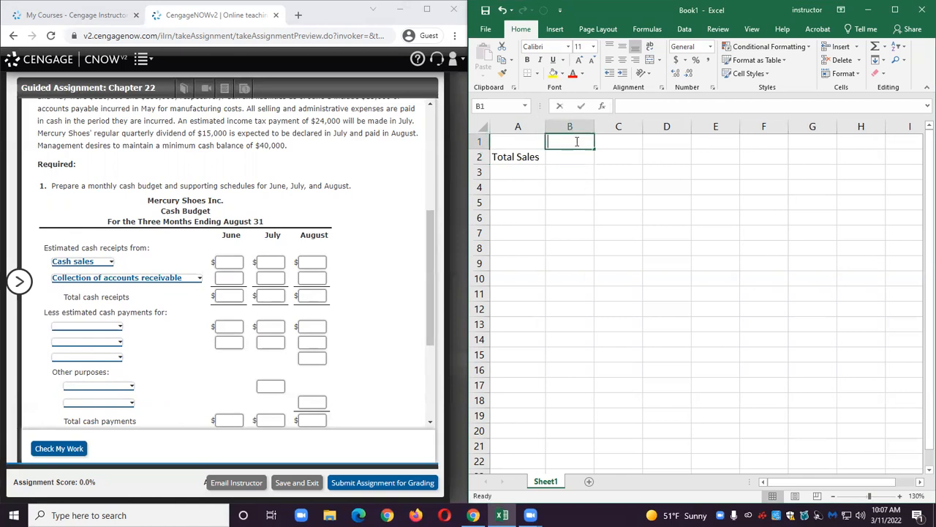
double_click(577, 142)
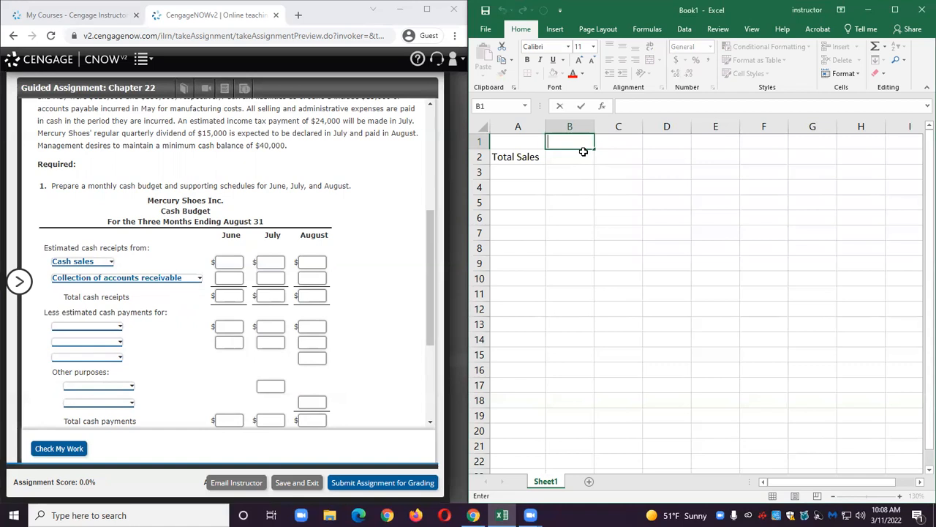
type("April")
key("Tab")
type("May")
key("Tab")
type("June")
key("Tab")
type("Jy")
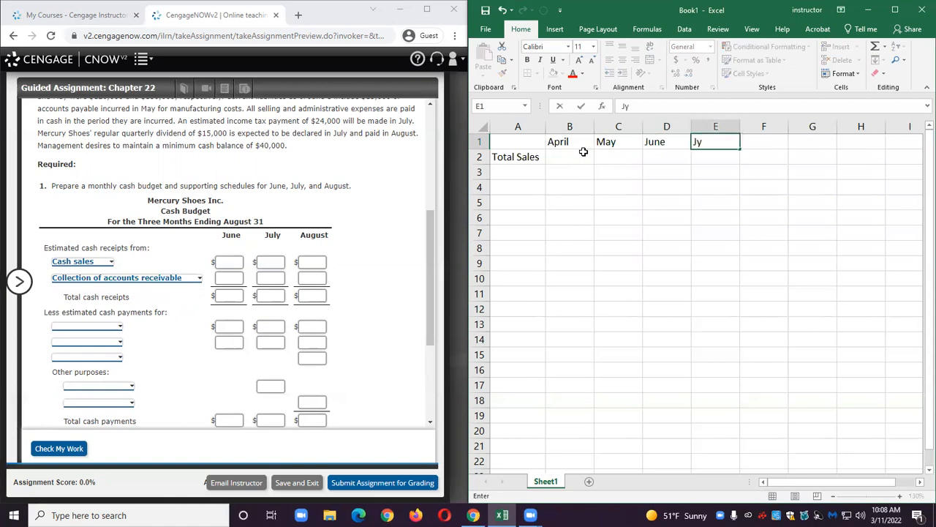
key("BackSpace")
type("uly")
key("Tab")
type("August")
left_click(583, 151)
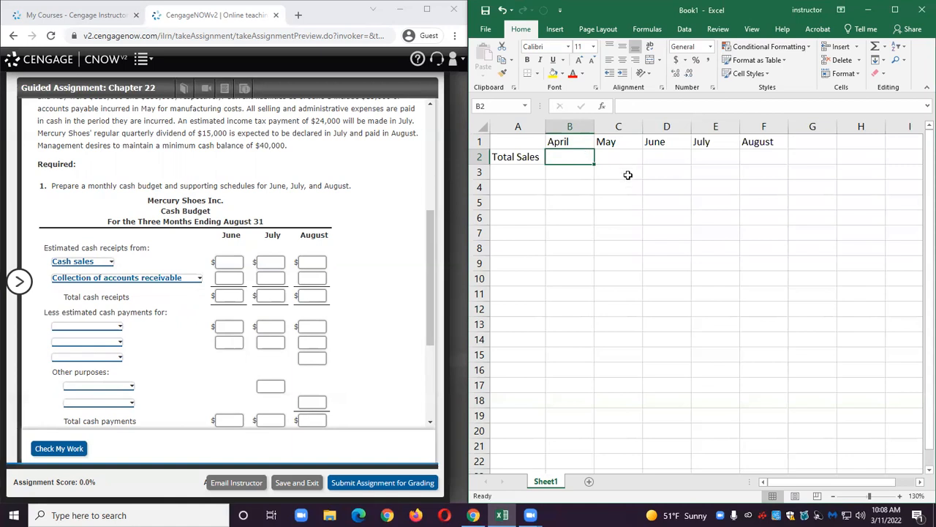
Enter sales of 160000, 185000 and 200000 for June, July and August in D2 to F2.
scroll(300, 242, "up", 4)
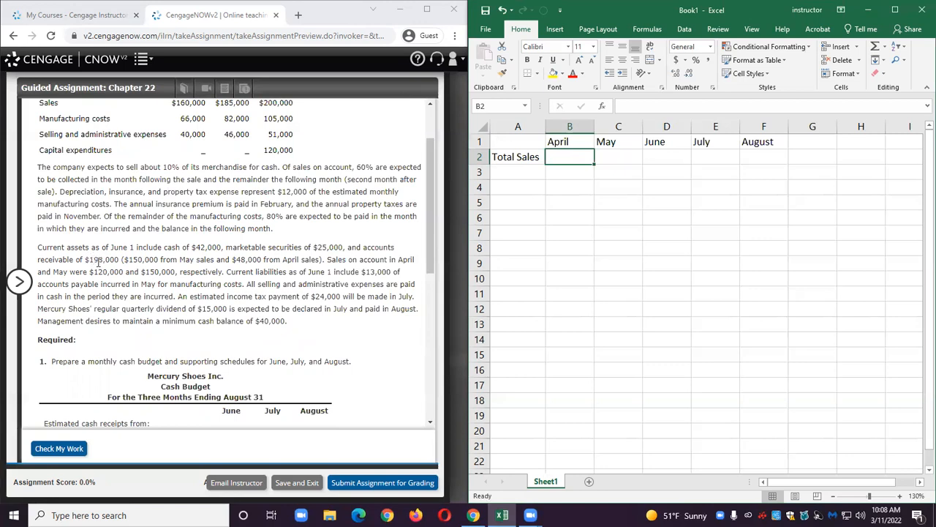
left_click_drag(87, 260, 322, 259)
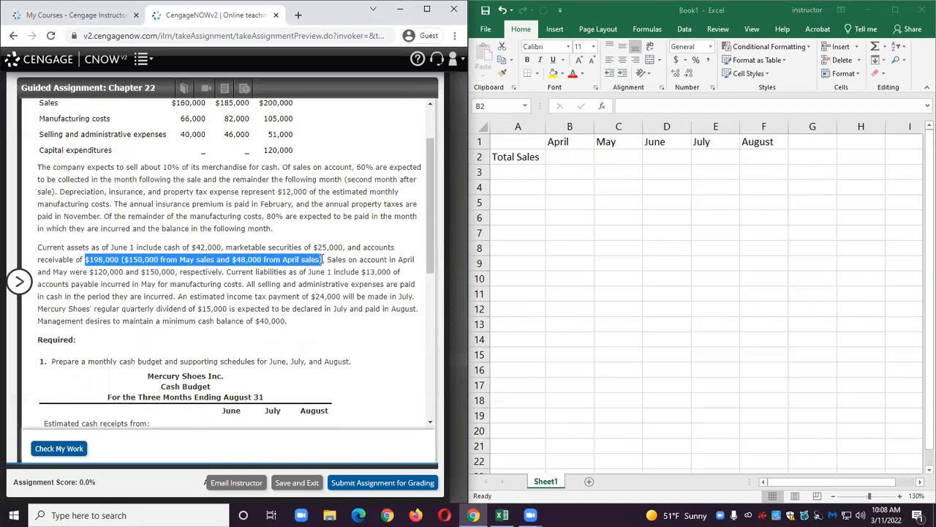
left_click_drag(322, 259, 180, 271)
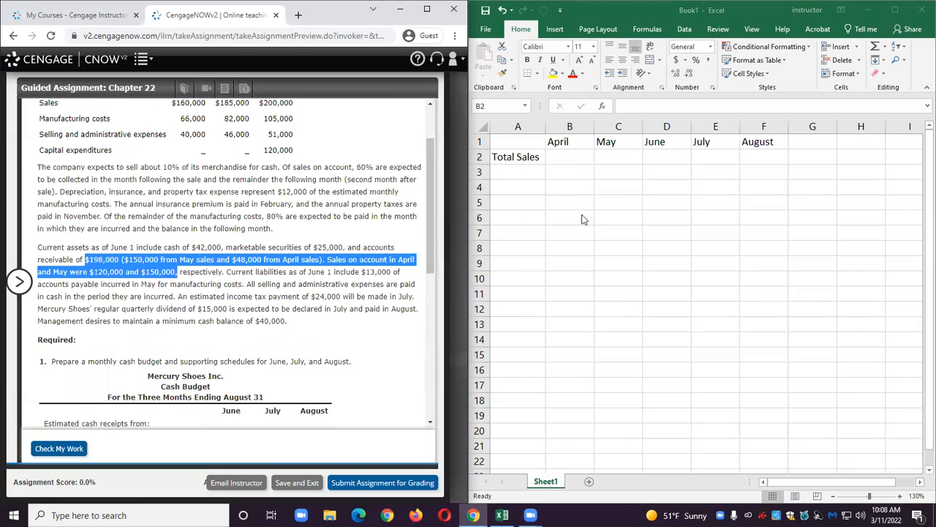
left_click(337, 232)
scroll(337, 231, "up", 1)
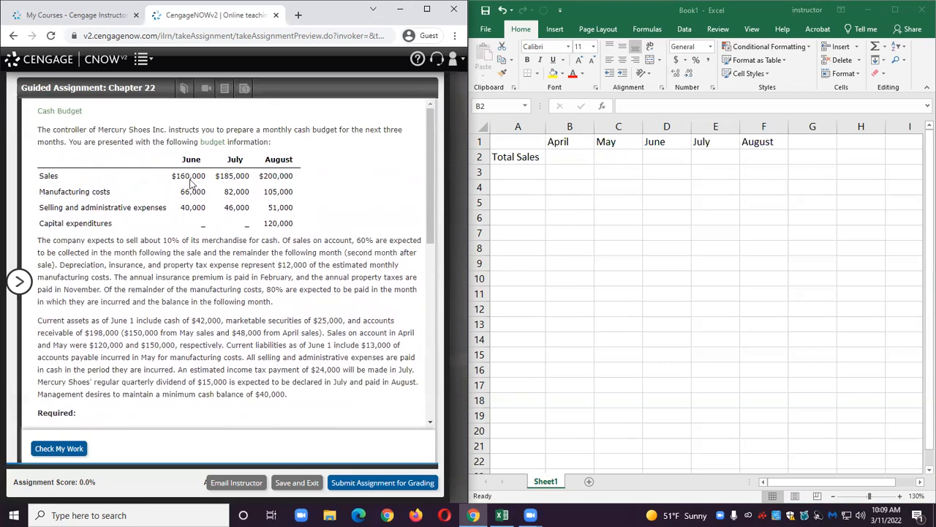
left_click(656, 157)
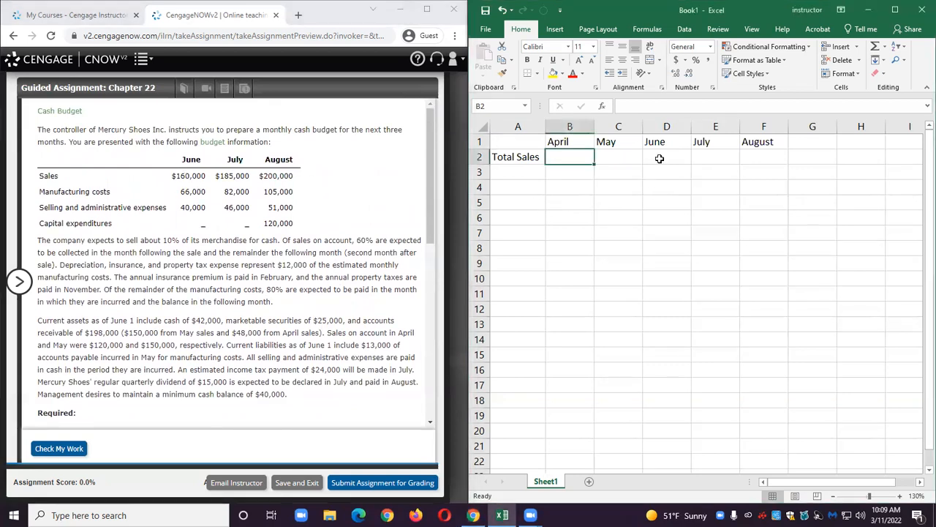
left_click(656, 156)
type("10")
key("BackSpace")
type("60000")
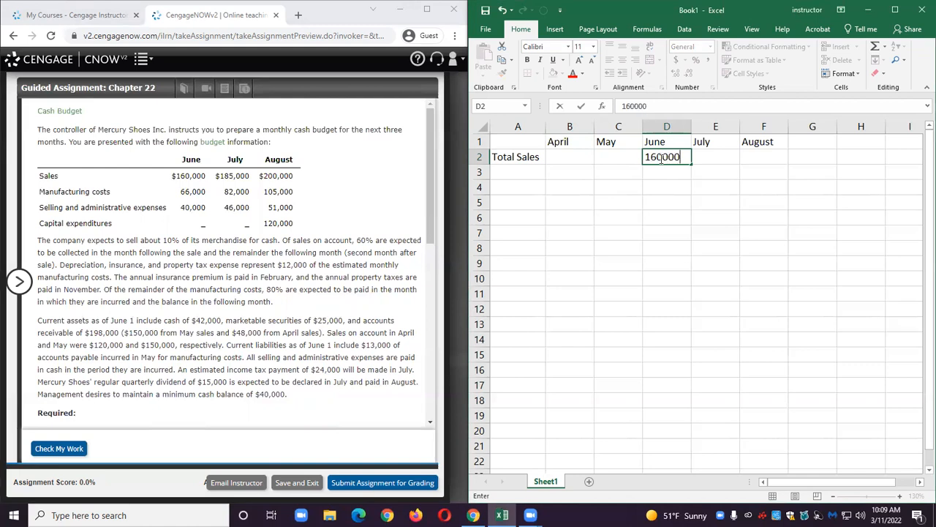
key("Tab")
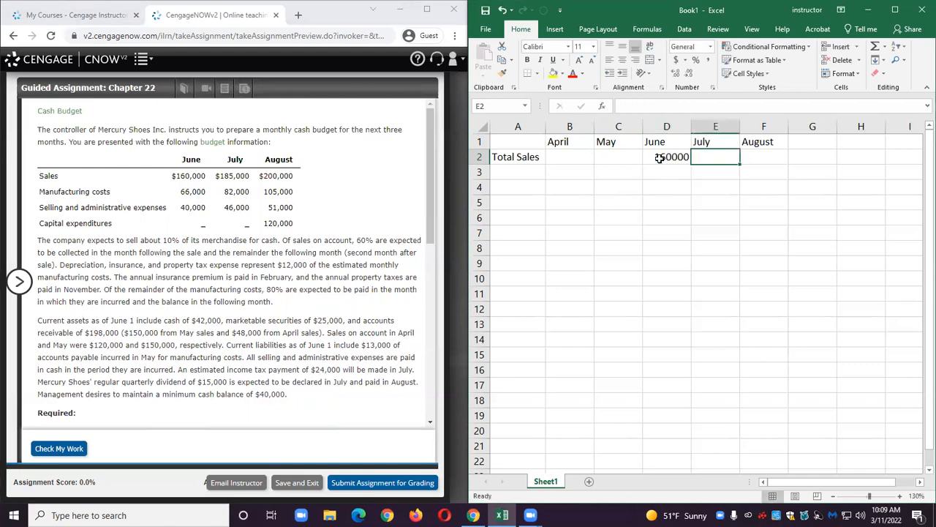
type("185000")
key("Tab")
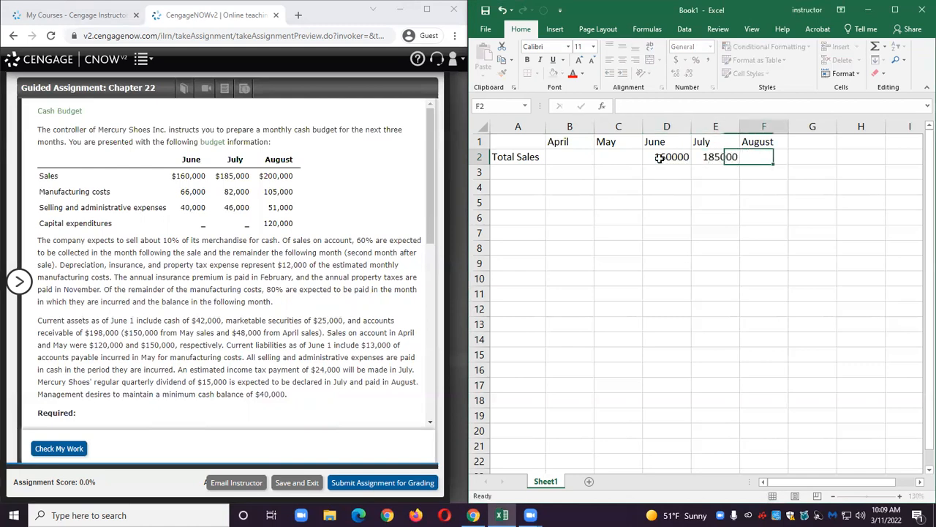
type("200000")
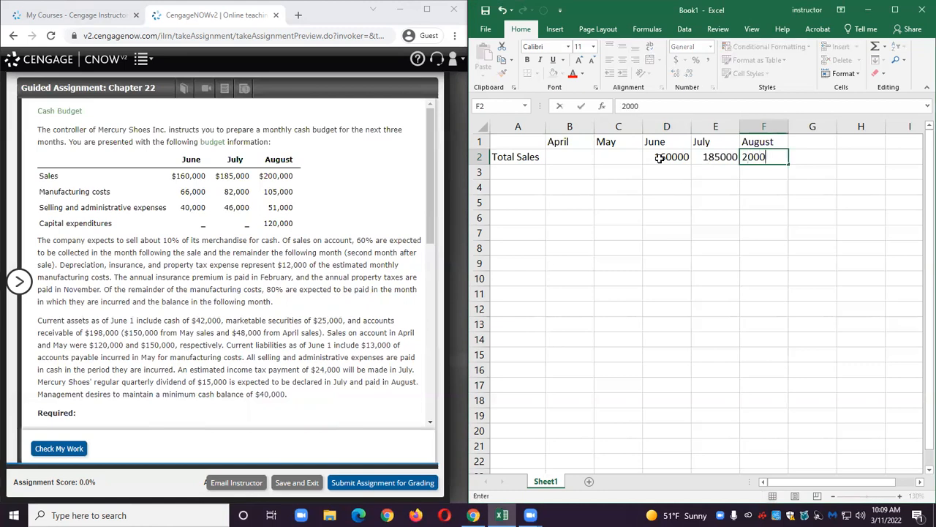
key("Return")
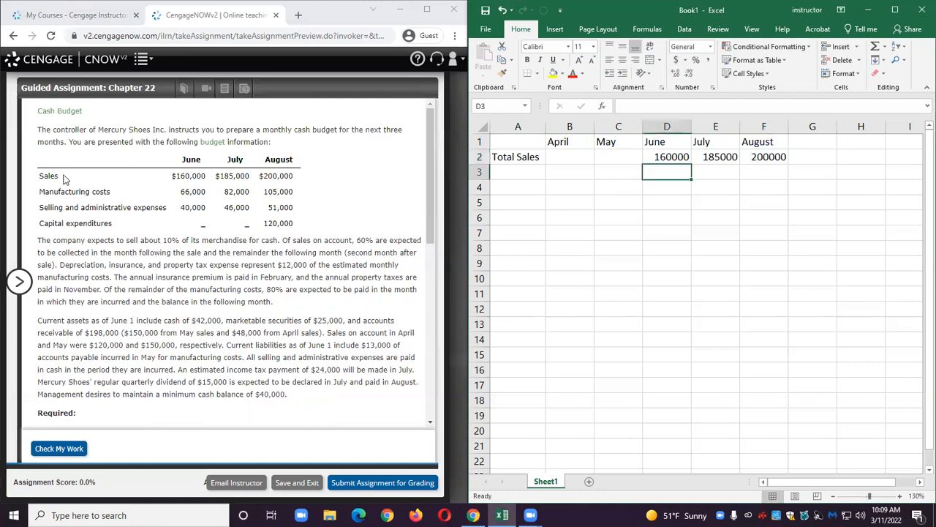
Apply accounting format with no decimals to columns B through F and narrow columns D, E and F.
left_click_drag(51, 176, 301, 179)
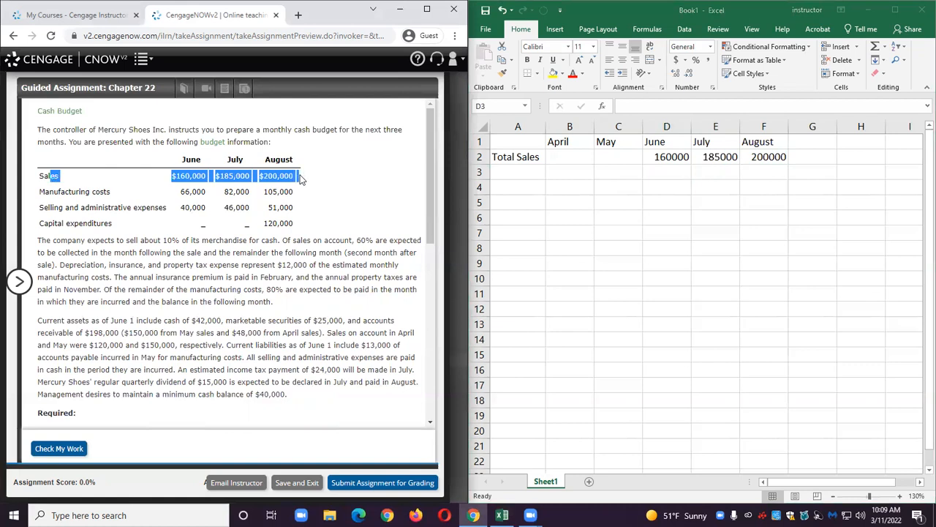
left_click(691, 207)
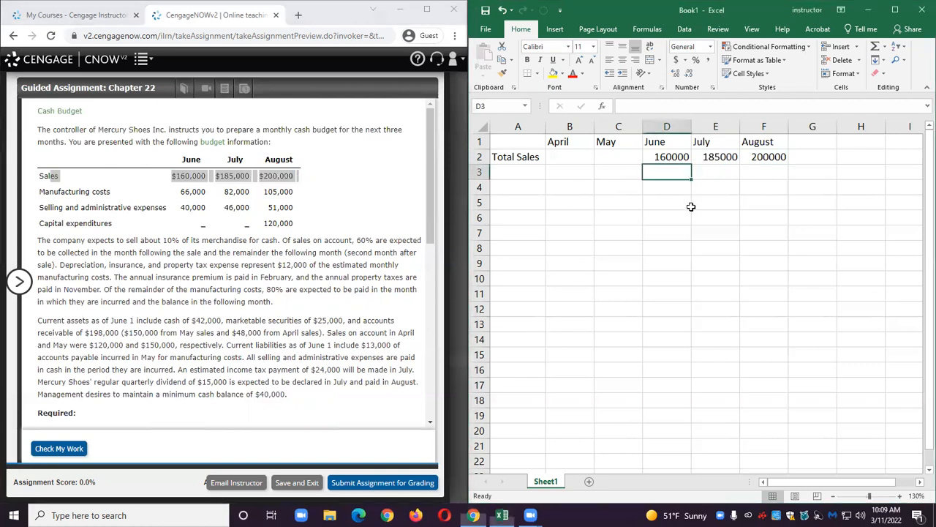
left_click(569, 156)
mouse_move(570, 156)
left_mouse_down()
mouse_move(714, 195)
mouse_move(785, 401)
mouse_move(778, 464)
mouse_move(788, 463)
mouse_move(783, 443)
mouse_move(774, 447)
left_mouse_up()
left_click(675, 60)
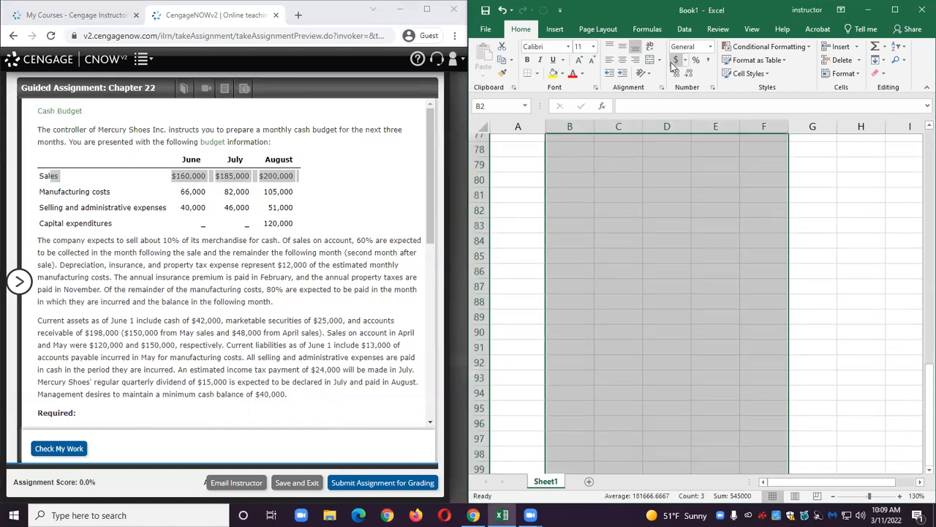
double_click(688, 76)
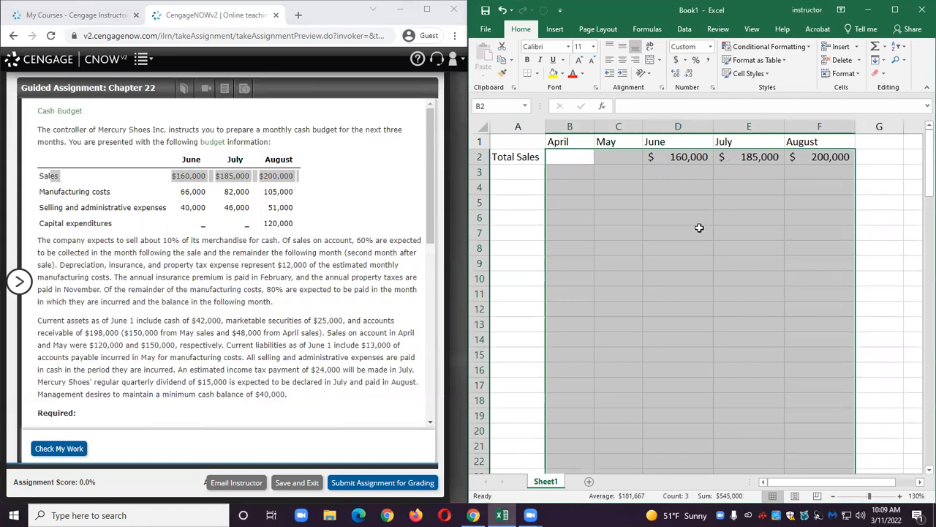
left_click(696, 228)
left_click_drag(714, 126, 699, 126)
left_click(766, 126)
left_click_drag(767, 126, 755, 126)
left_click(834, 126)
left_click_drag(826, 126, 811, 126)
left_click(712, 192)
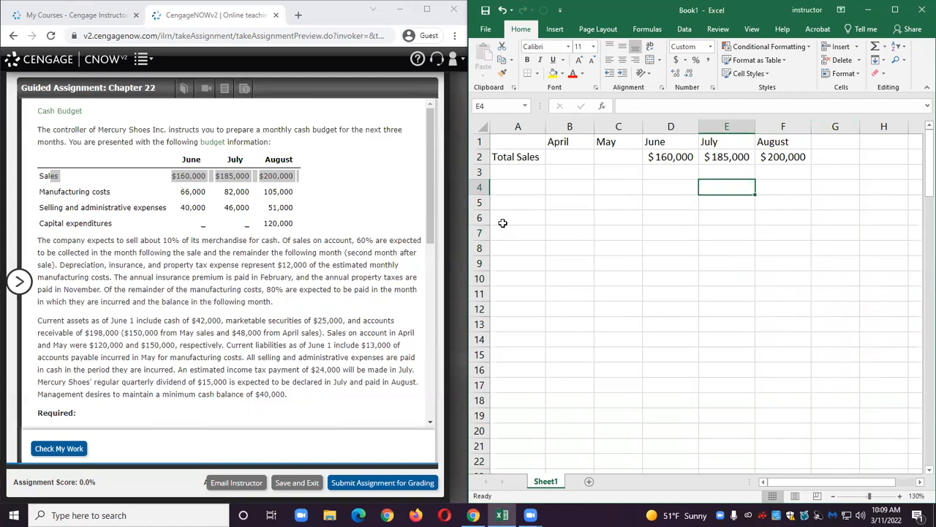
Enter the label Cash Sales in cell A3.
left_click(505, 171)
type("C")
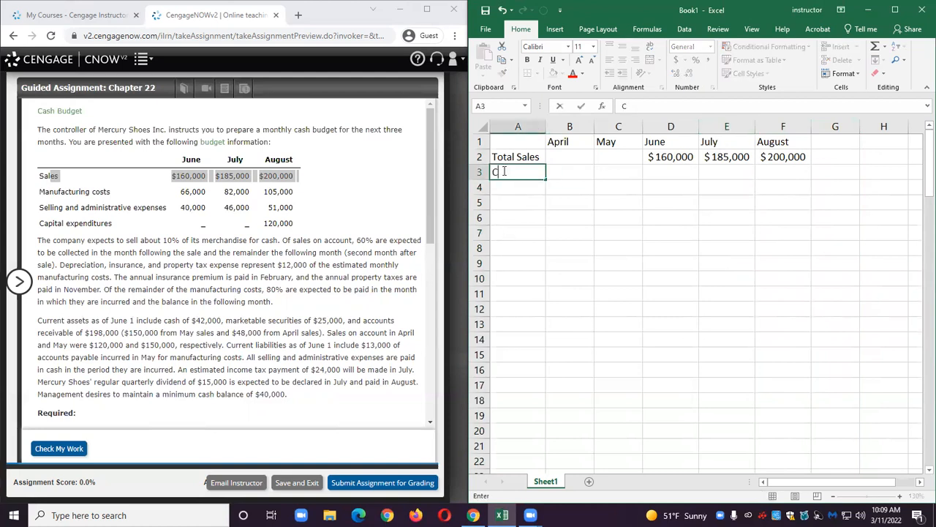
type("ash Sales")
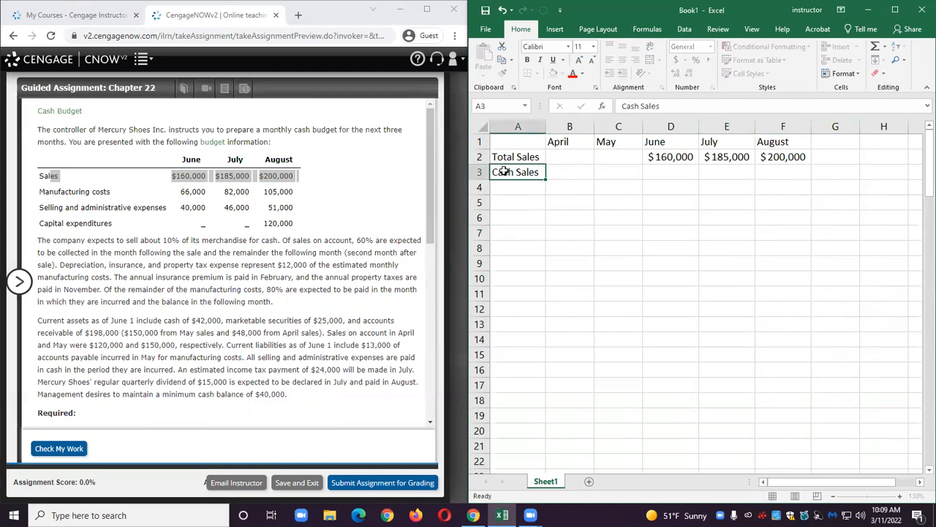
key("Tab")
key("Tab")
key("Tab")
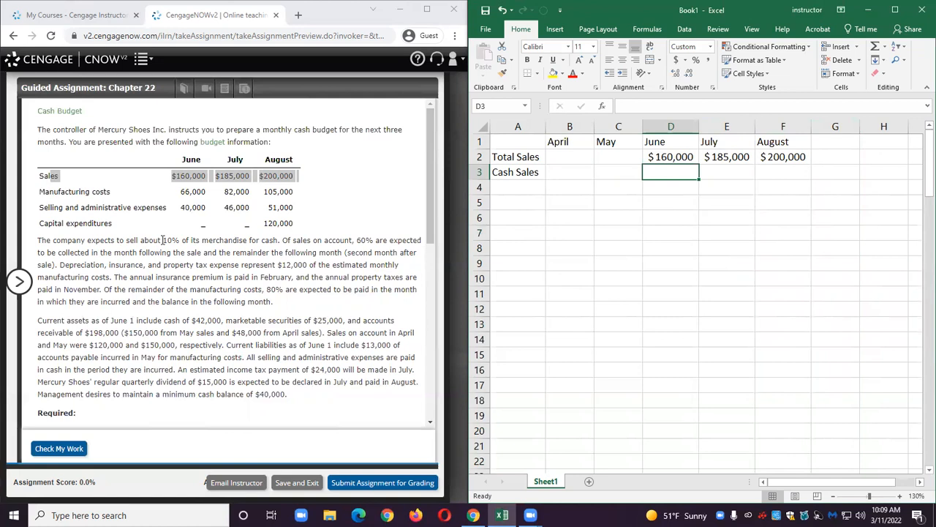
Compute June cash sales in D3 as 10% of June total sales (=.1*D2) and fill the formula across to F3.
left_click_drag(149, 240, 276, 241)
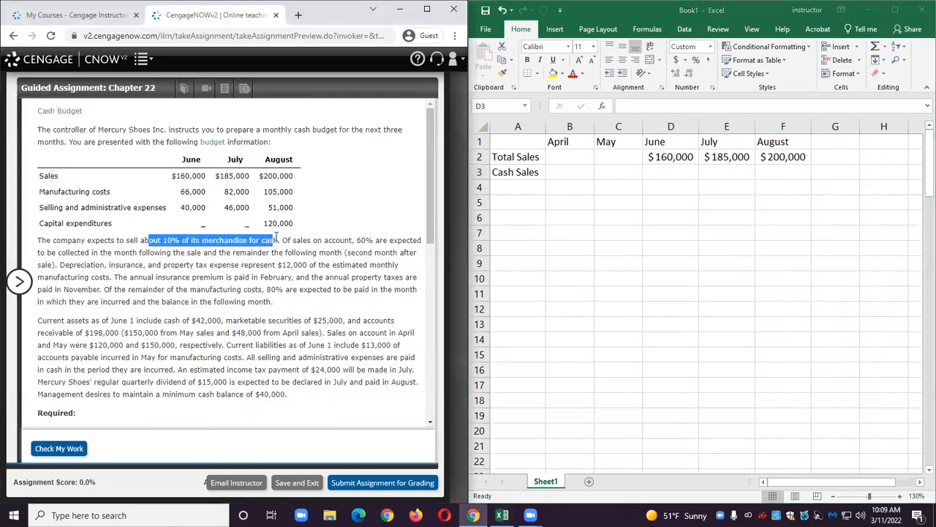
left_click(661, 170)
type("=")
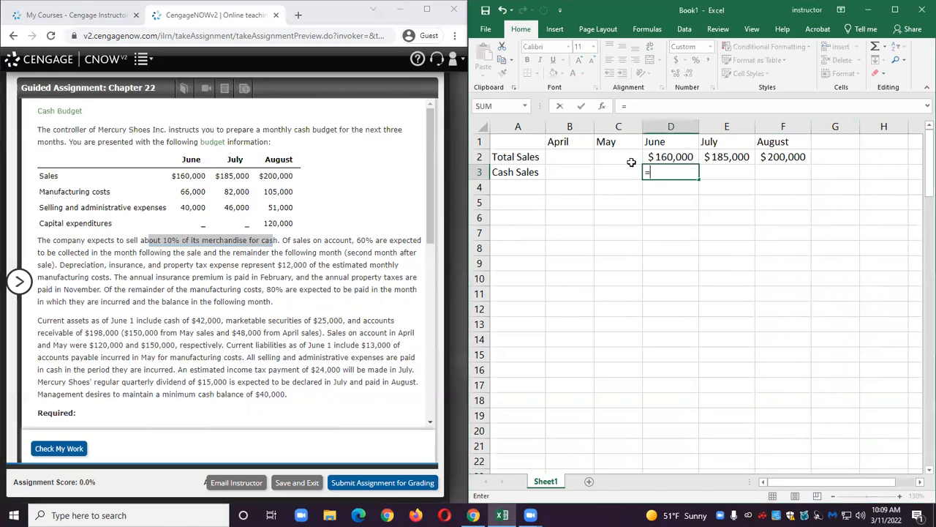
type(".1*")
left_click(664, 157)
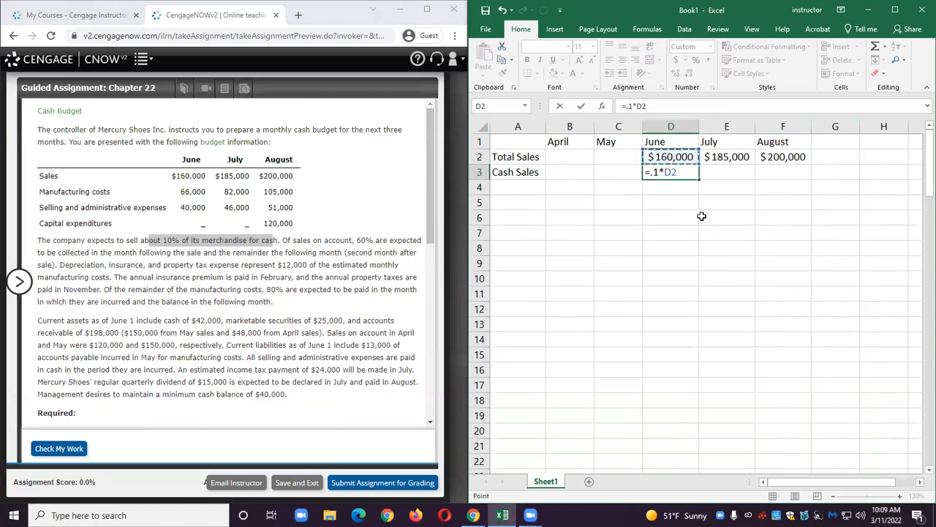
key("Return")
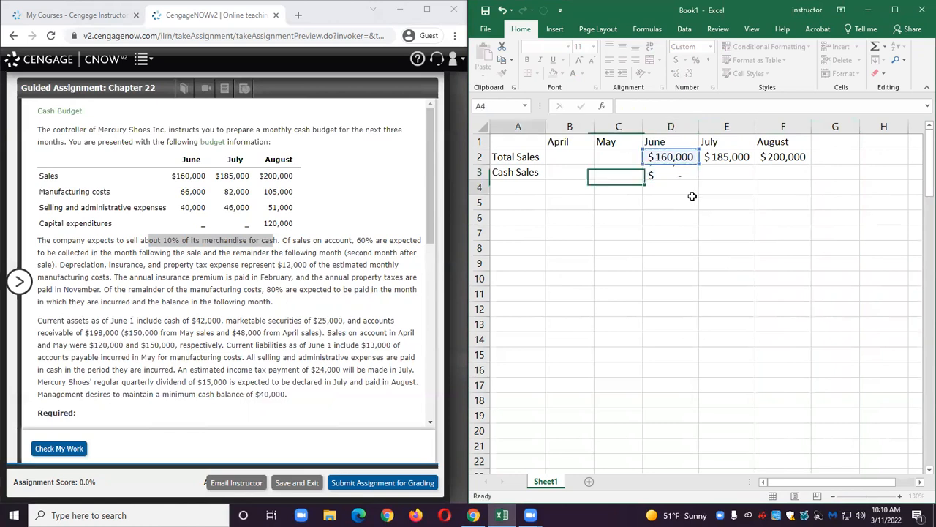
left_click(686, 173)
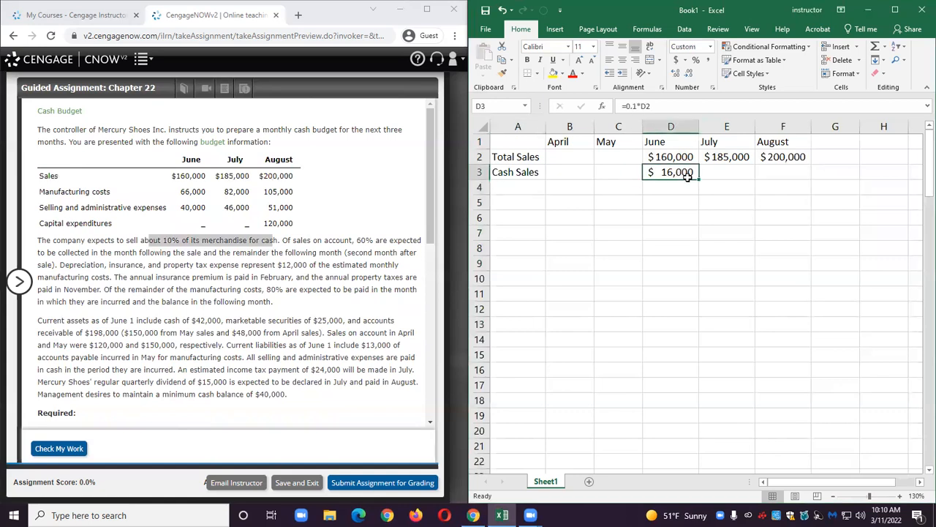
left_click_drag(698, 180, 799, 174)
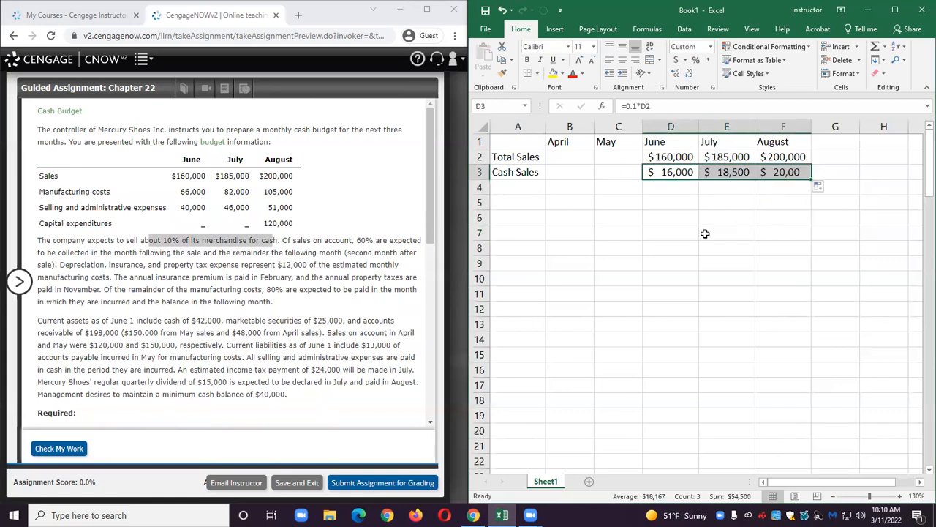
left_click(675, 225)
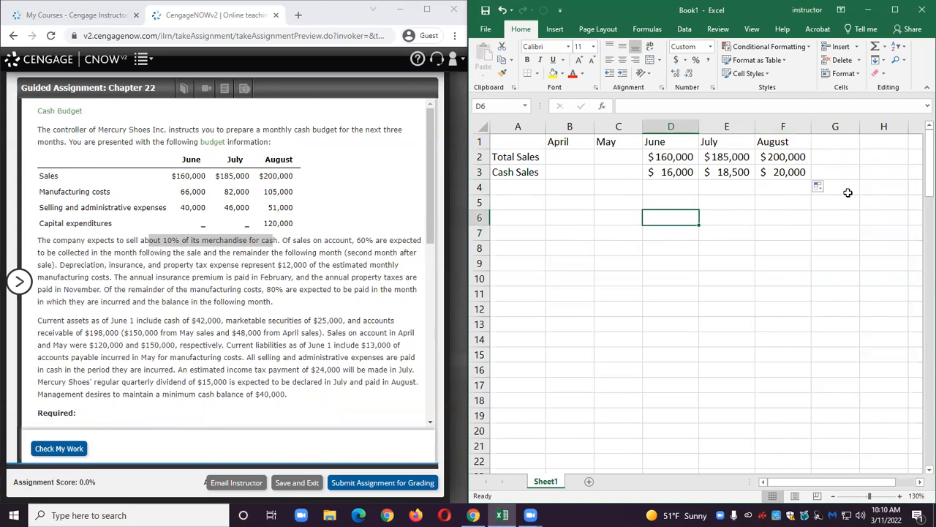
Enter the label Sales on Account in cell A4 and autofit column A's width.
left_click(899, 496)
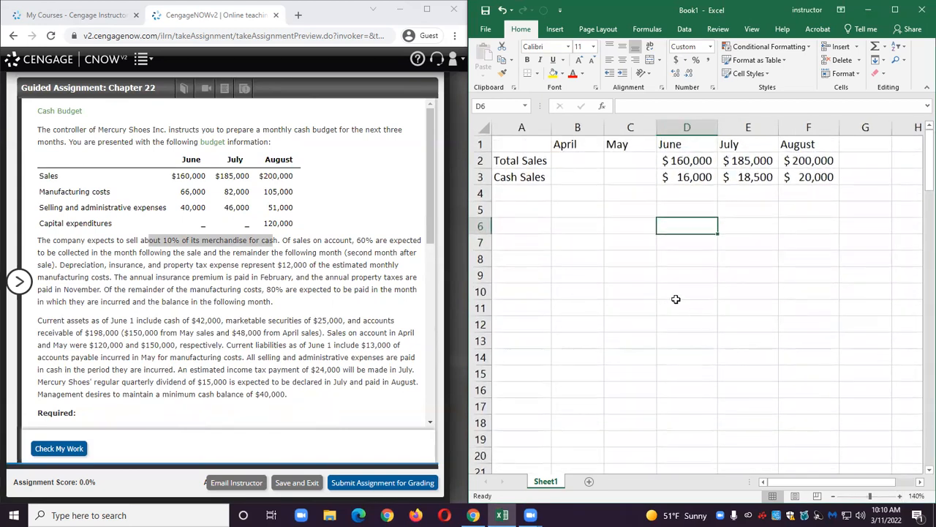
left_click(517, 196)
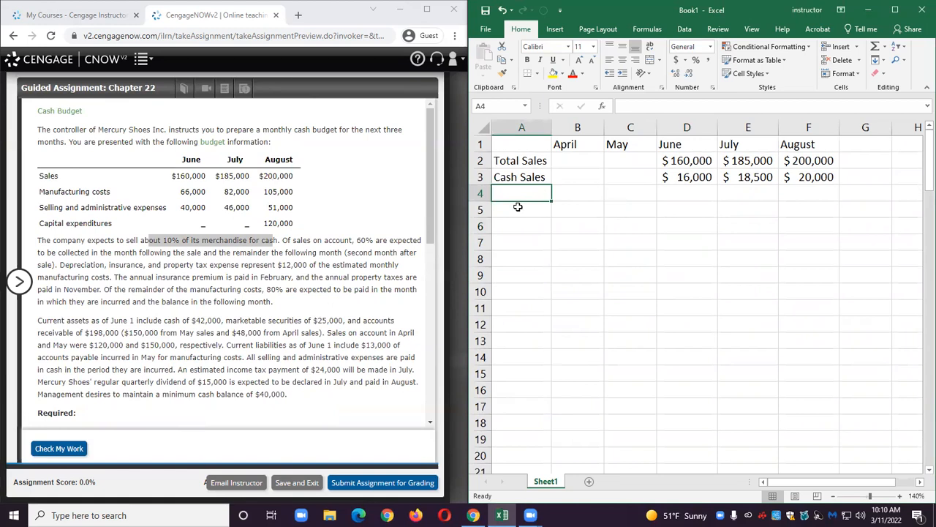
type("Sales on Account")
key("Tab")
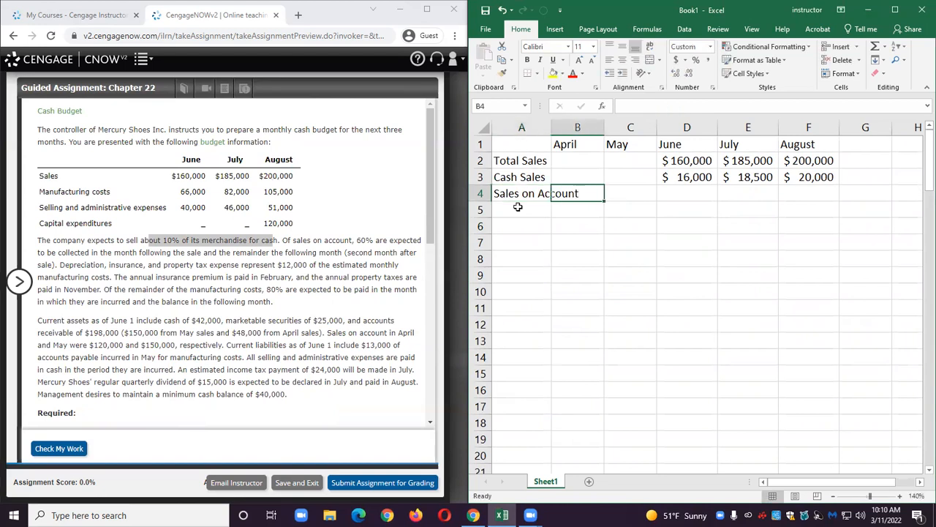
double_click(552, 127)
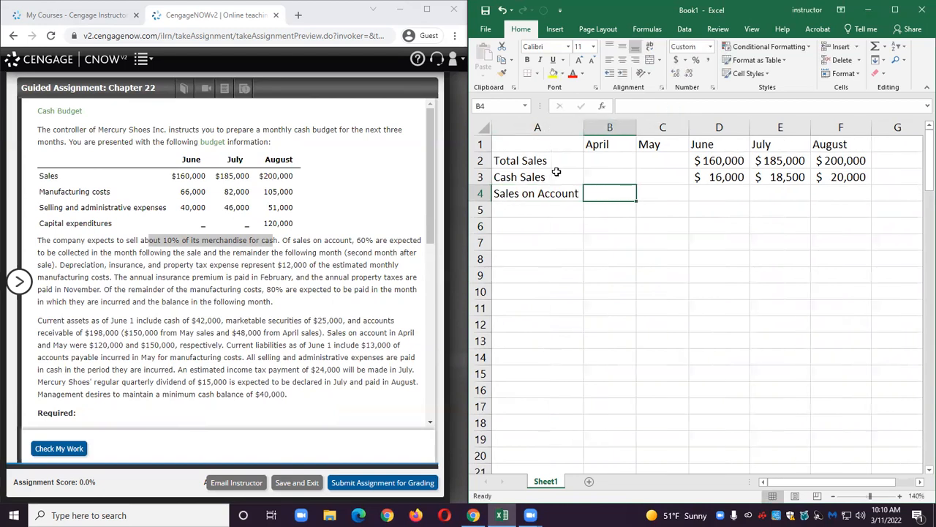
Compute June sales on account in D4 as total sales minus cash sales (=D2-D3) and fill through F4.
left_click(709, 191)
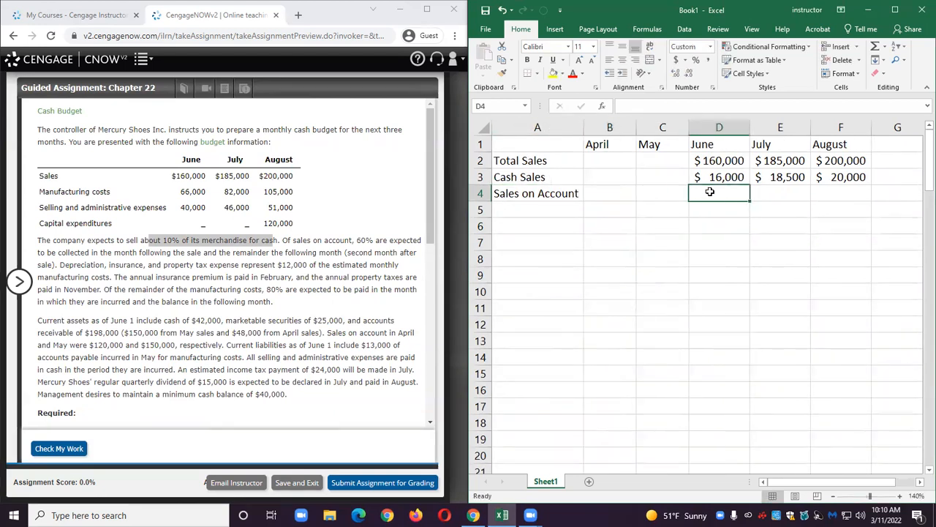
type("=")
left_click(710, 161)
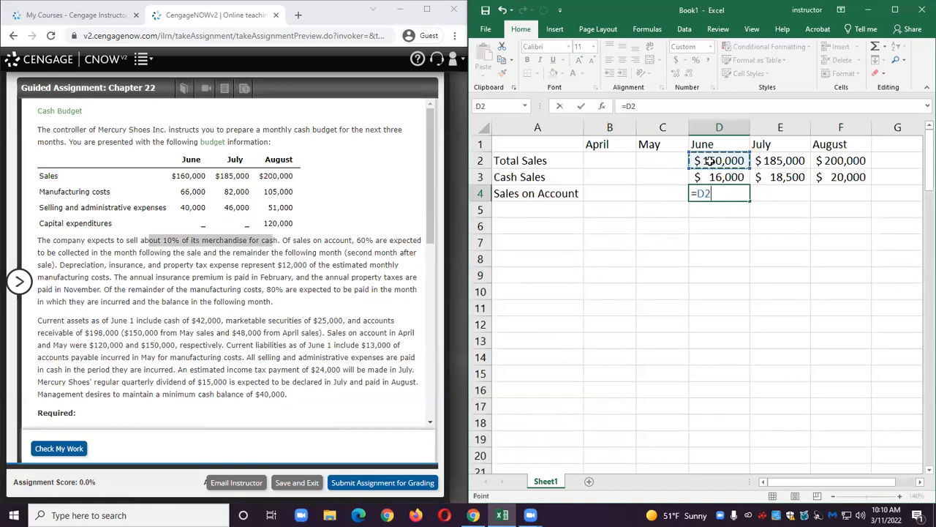
type("-")
left_click(714, 177)
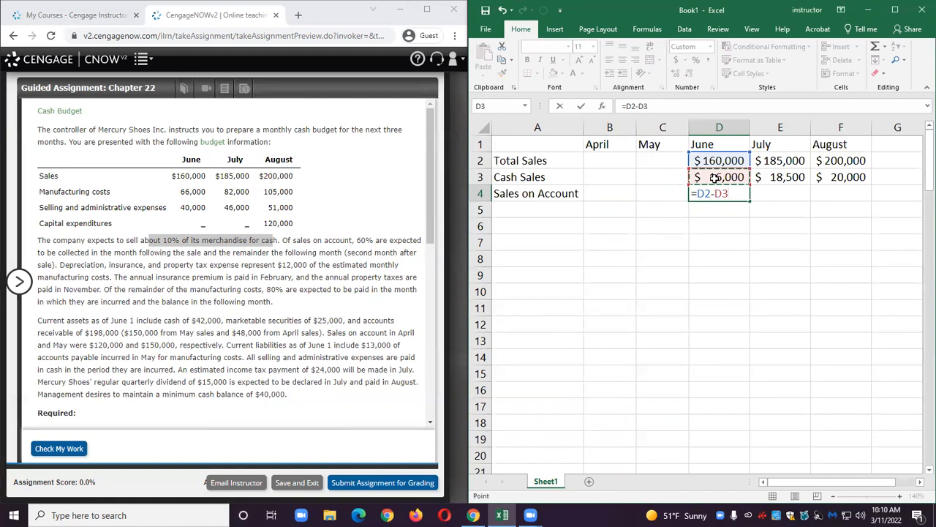
key("Return")
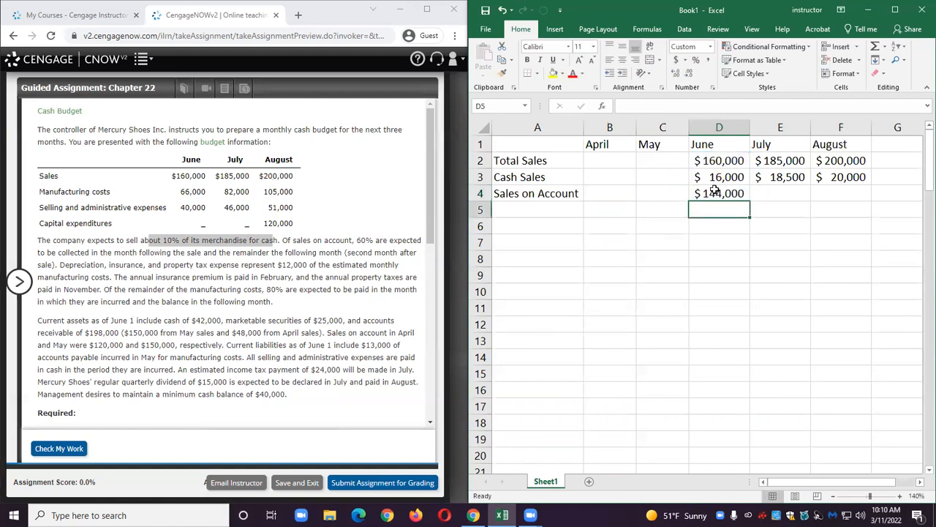
left_click(714, 193)
left_click_drag(749, 201, 842, 199)
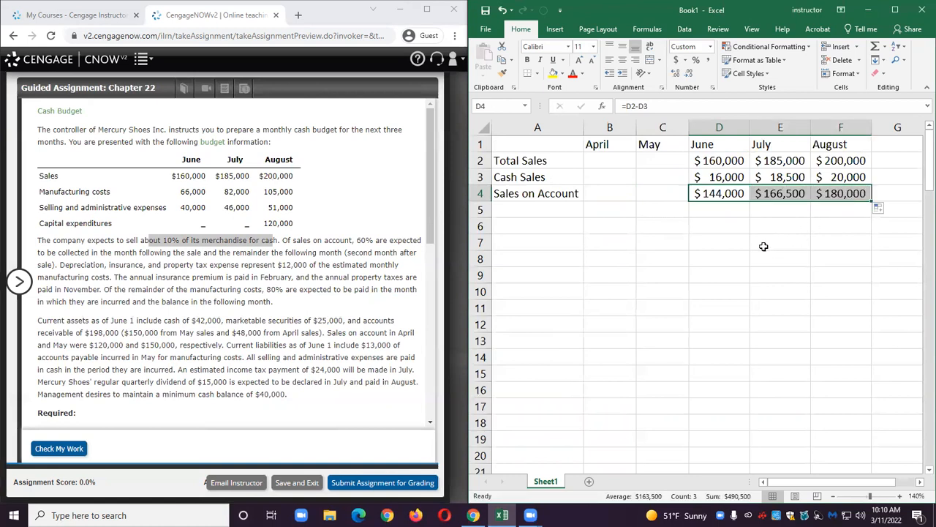
Enter April and May sales on account of 120,000 and 150,000 in cells B4 and C4.
left_click_drag(752, 254, 743, 254)
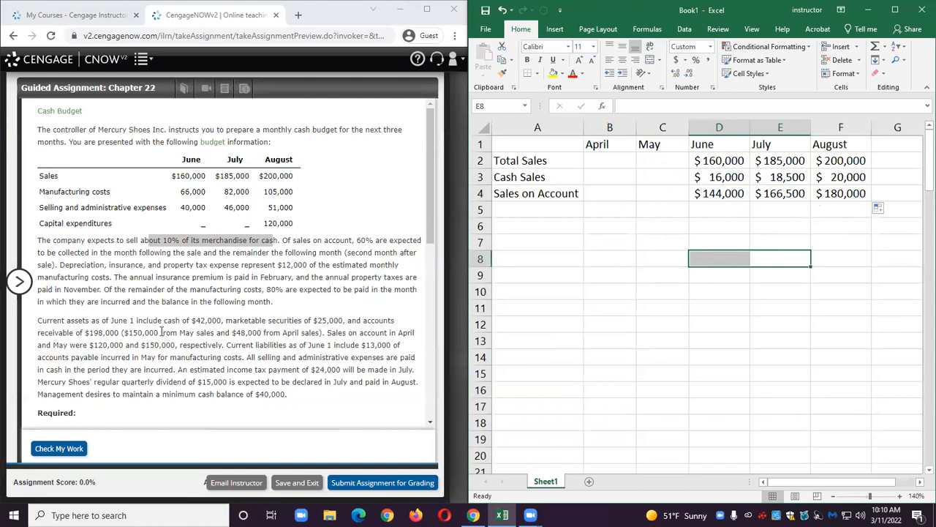
left_click_drag(326, 335, 179, 345)
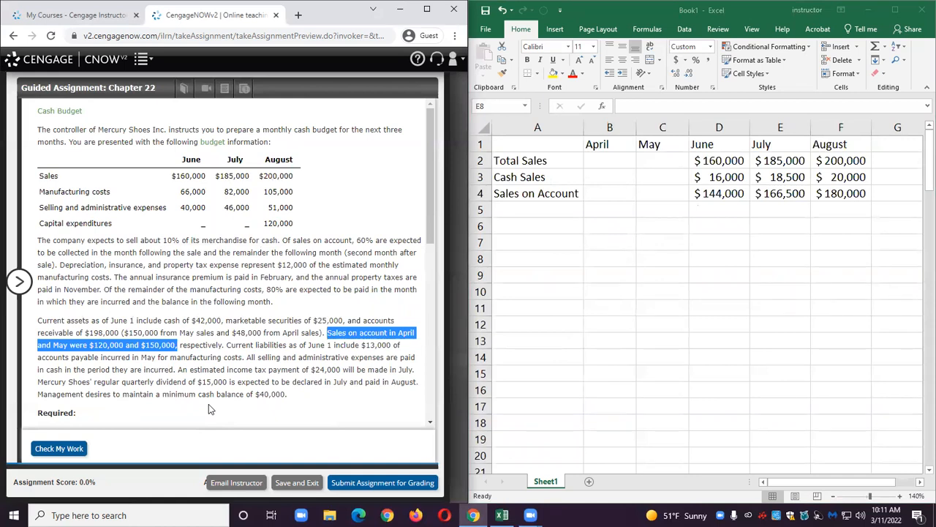
left_click(607, 192)
type("120,000")
key("Tab")
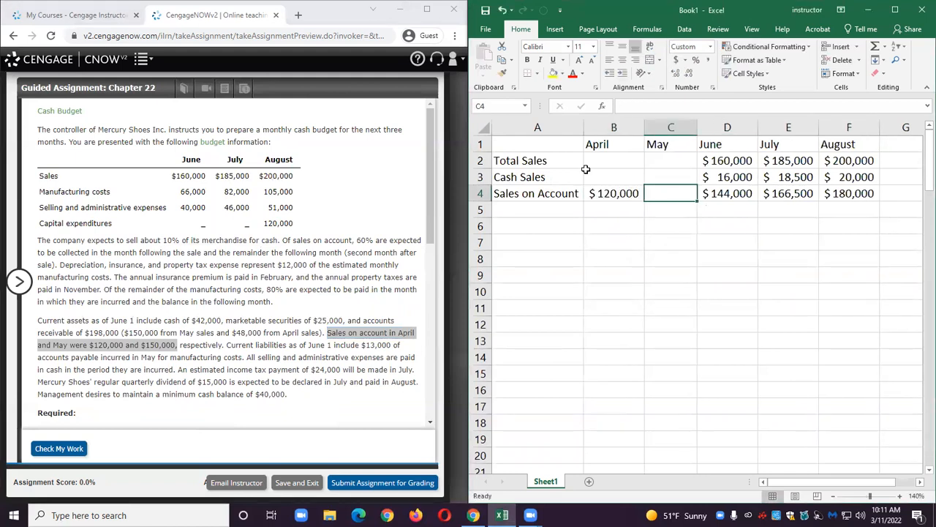
type("150000")
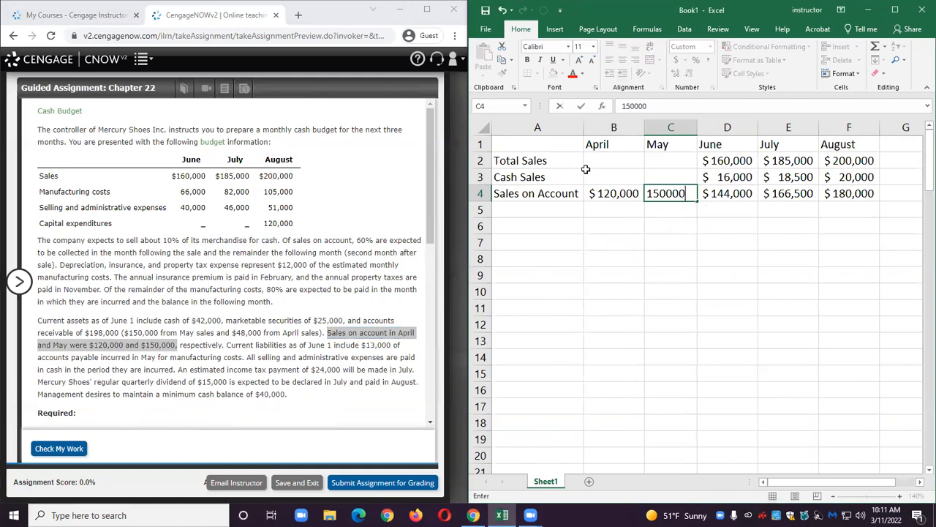
key("Return")
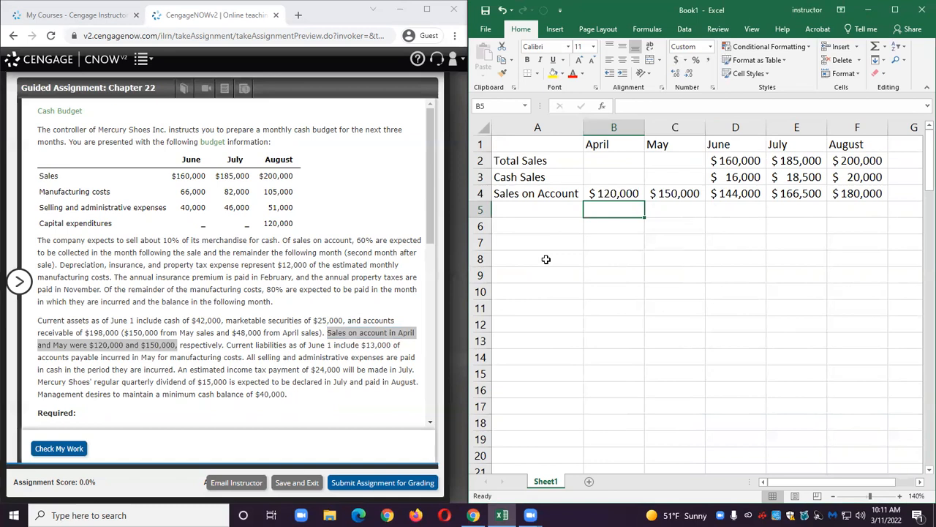
Enter the label Collections: in A5 and labels April Sales, May Sales, June Sales and July Sales in A6 to A9.
left_click(510, 214)
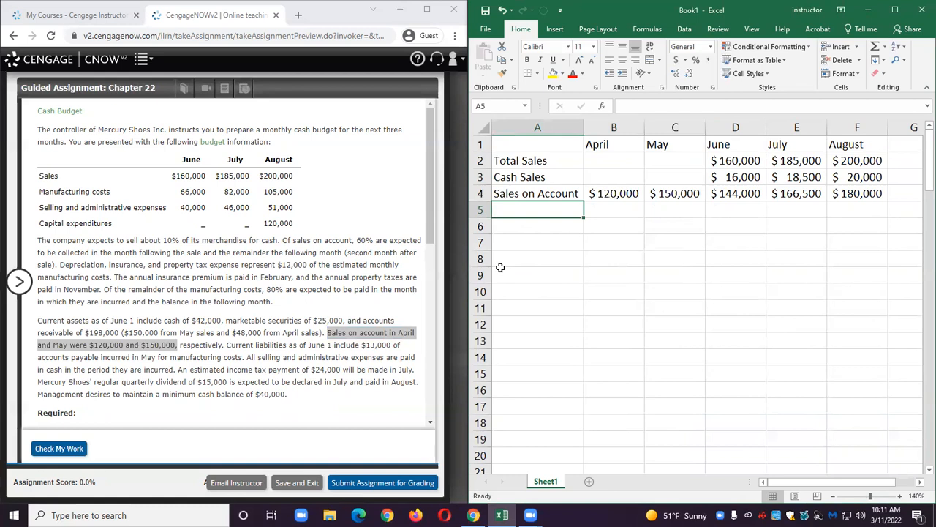
type("Collections:")
key("Return")
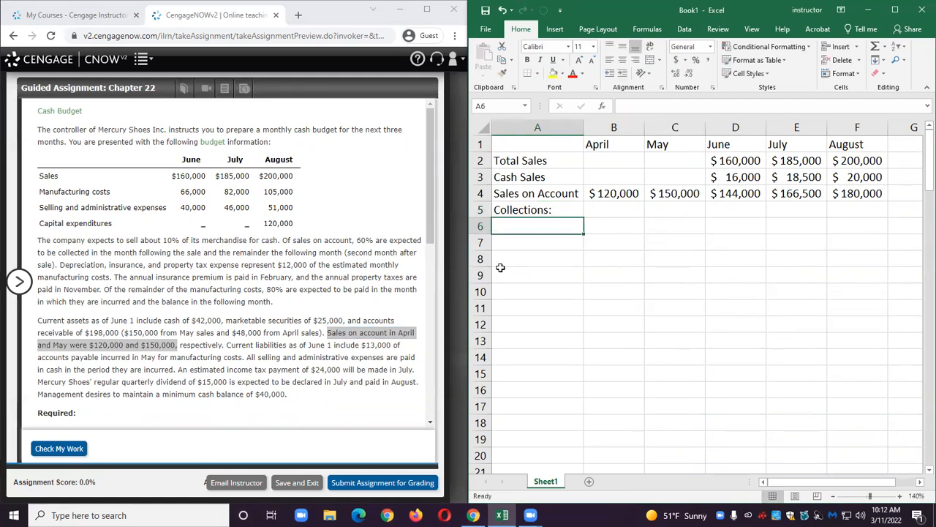
type("A")
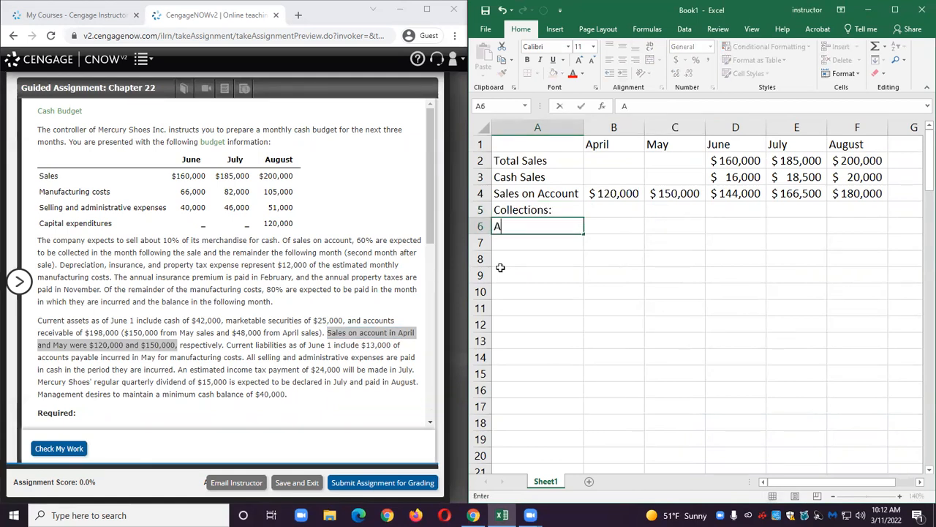
type("pr")
key("BackSpace")
key("BackSpace")
type("pril Sales")
key("Return")
type("May ")
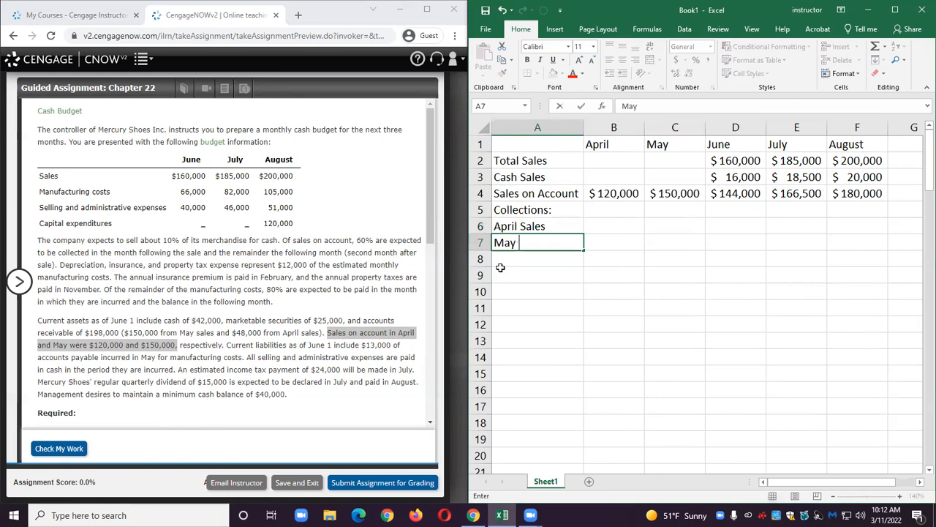
type("Sales")
key("Return")
type("June ")
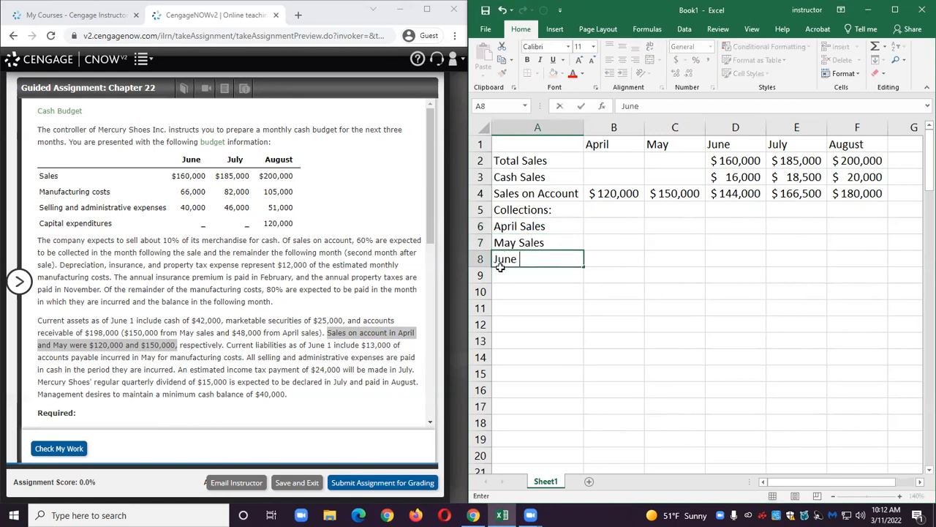
type("Sales")
key("Return")
type("Jul")
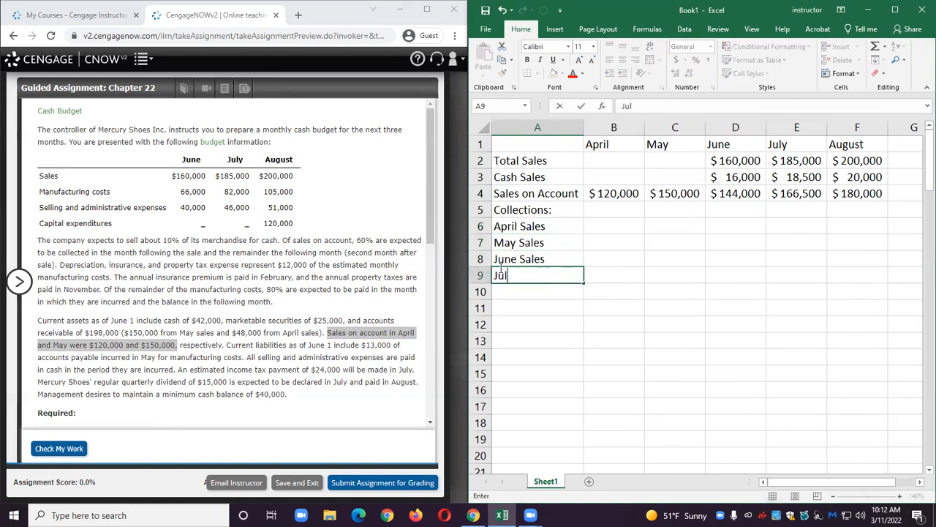
type("y Sales")
key("Return")
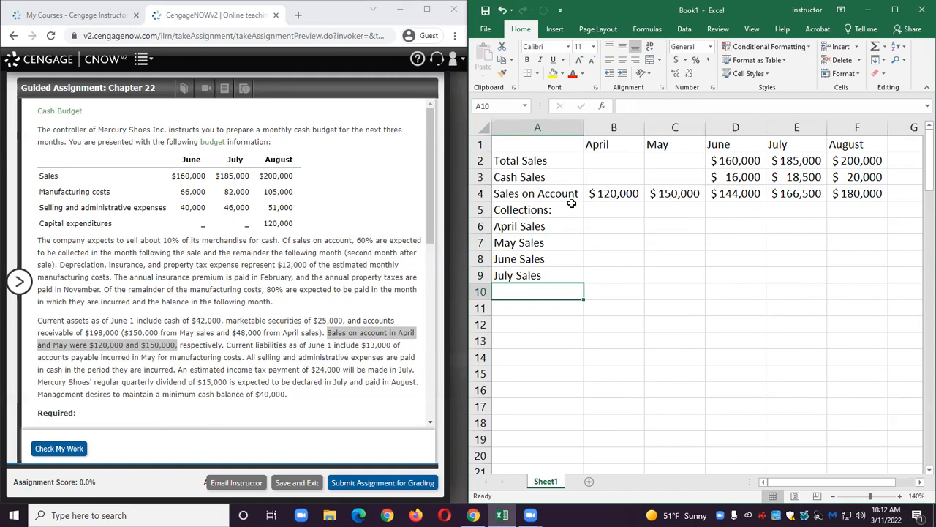
Enter the June collection of April sales in D6 as 40% of April sales on account (=.4*B4).
left_click(605, 193)
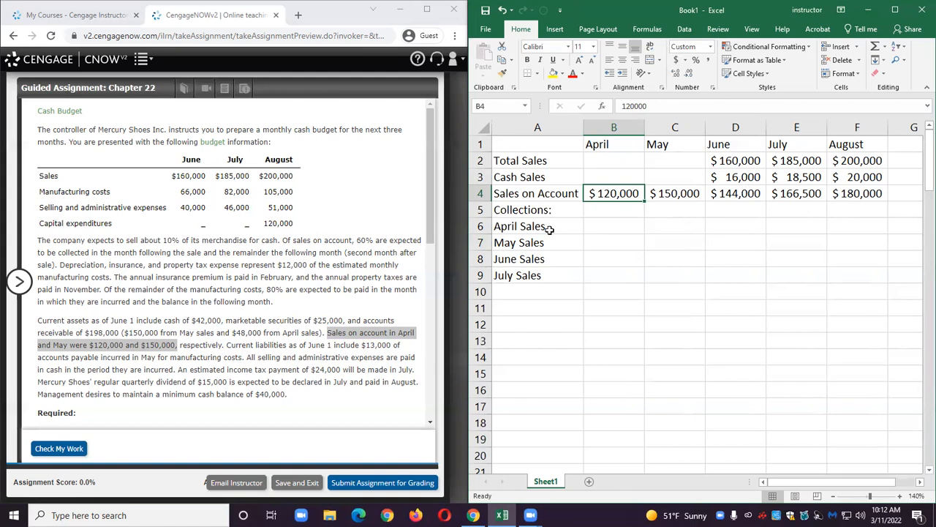
left_click(728, 225)
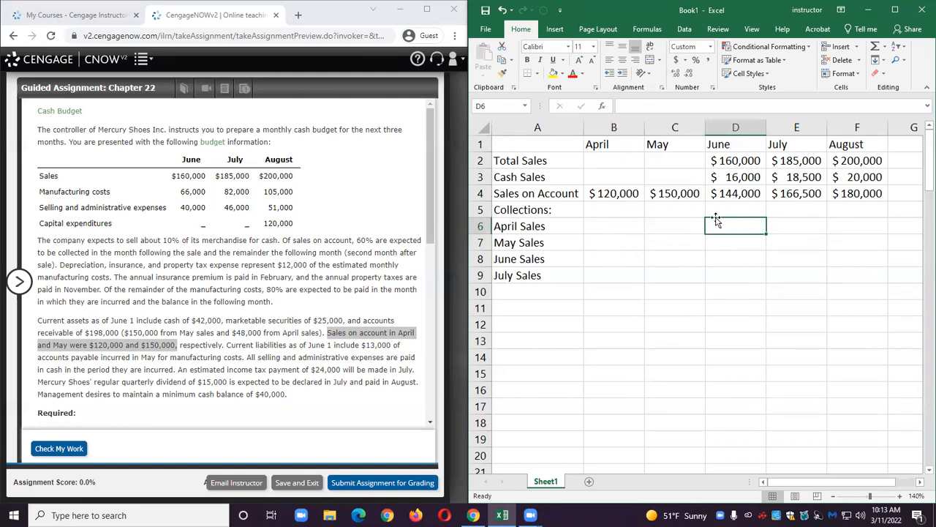
type("=.4*")
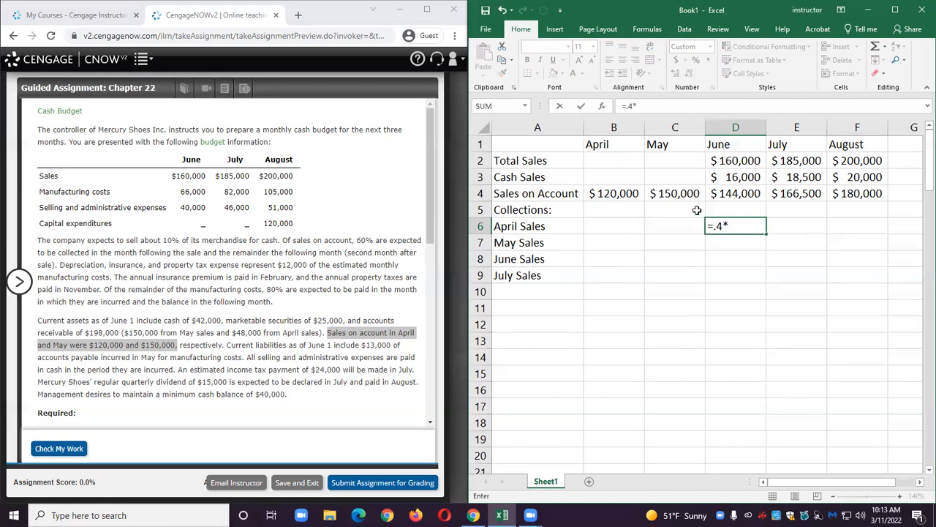
left_click(619, 193)
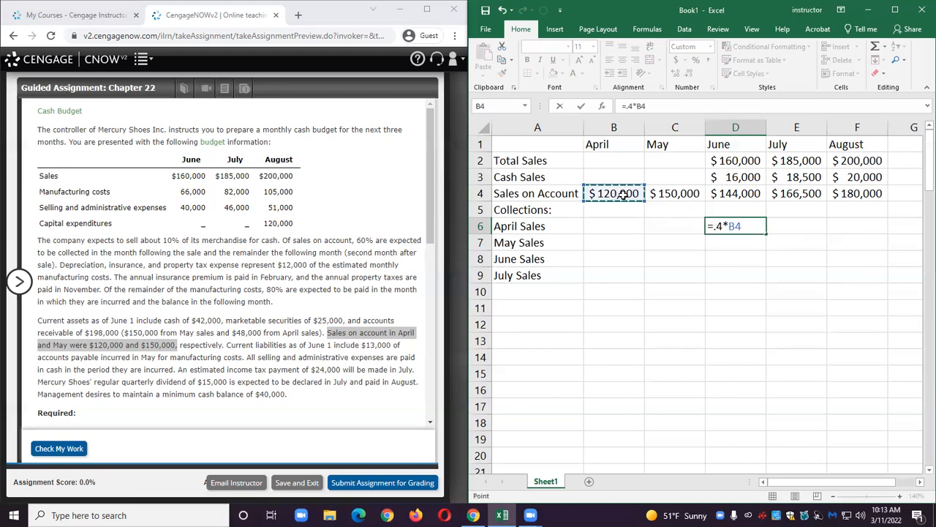
key("Return")
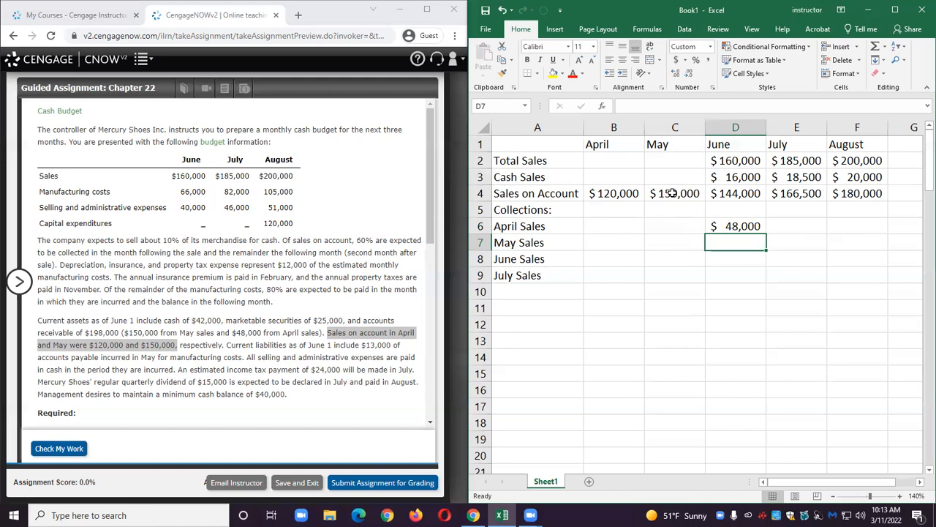
Enter the June collection of May sales in D7 as 60% of May sales on account (=.6*C4).
type("=")
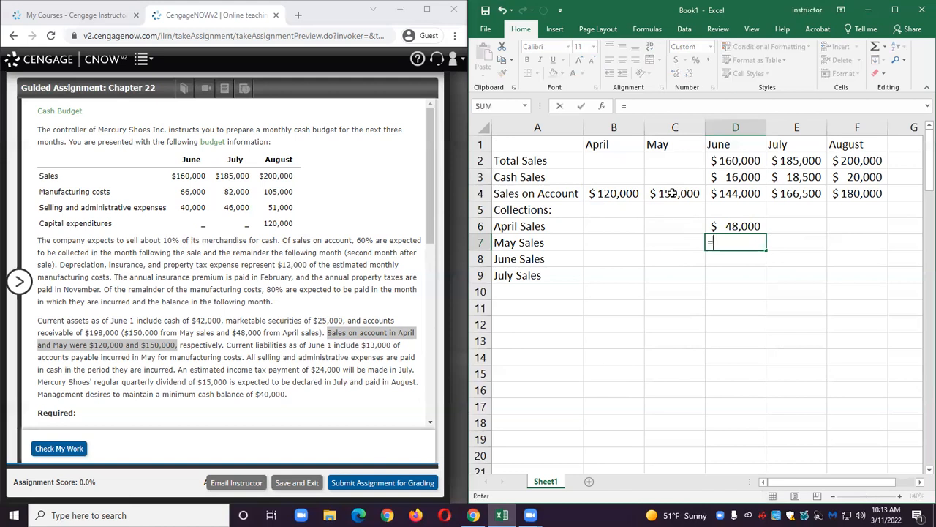
type(".6*")
left_click(669, 193)
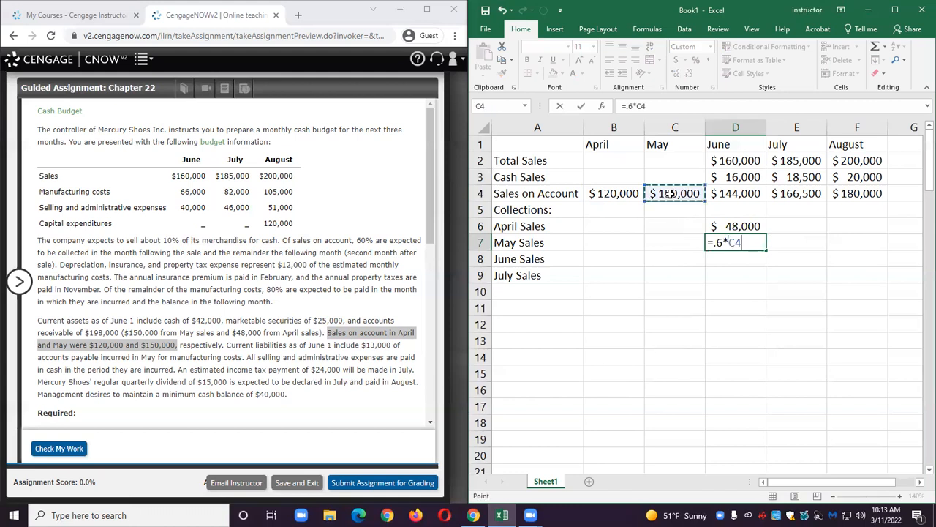
key("Return")
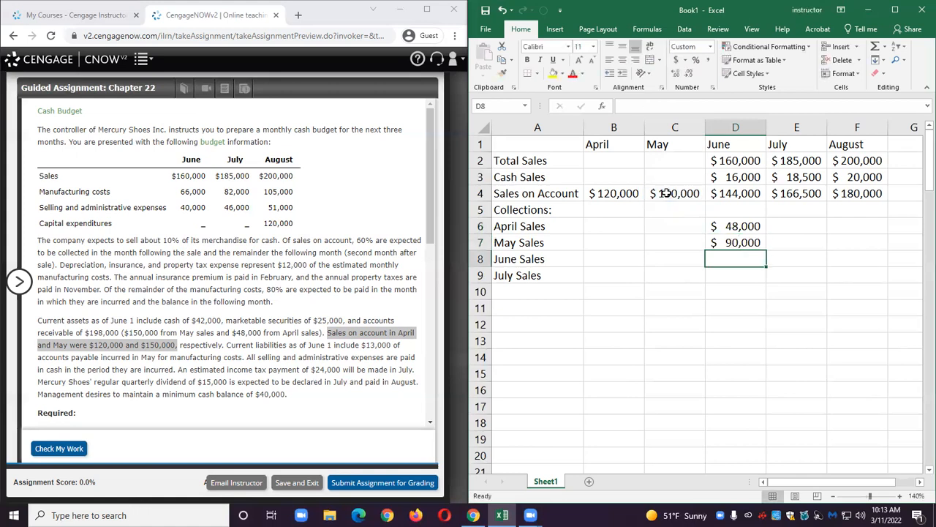
Enter the July collection of May sales in E7 as 40% of May sales on account (=.4*C4).
left_click(800, 240)
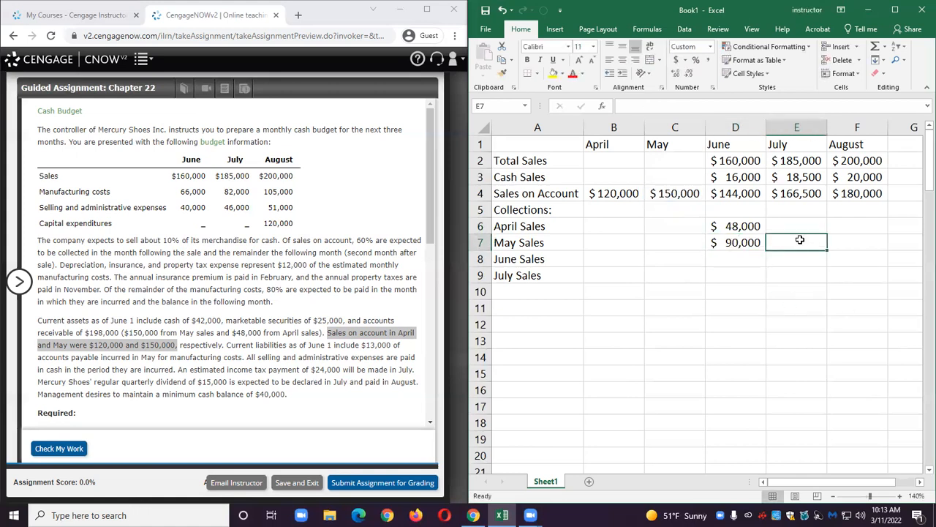
type("=.4*")
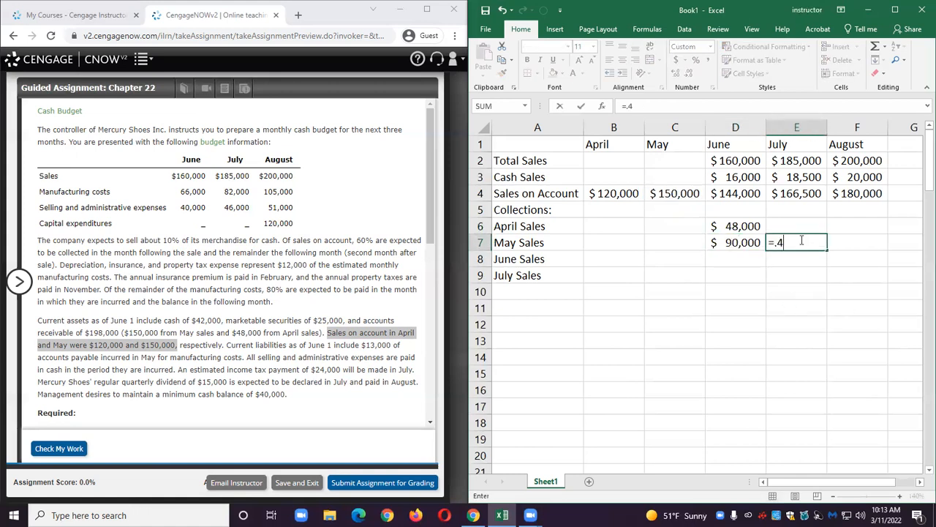
left_click(692, 193)
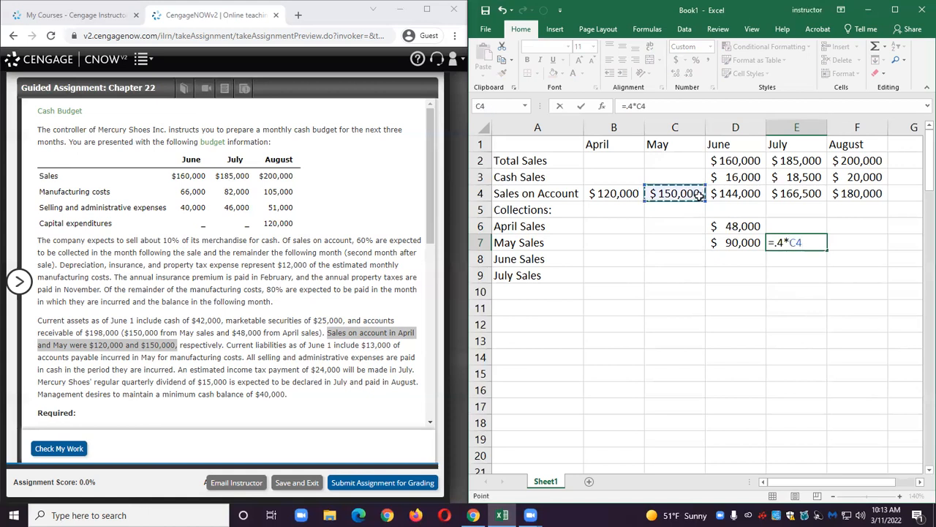
key("Return")
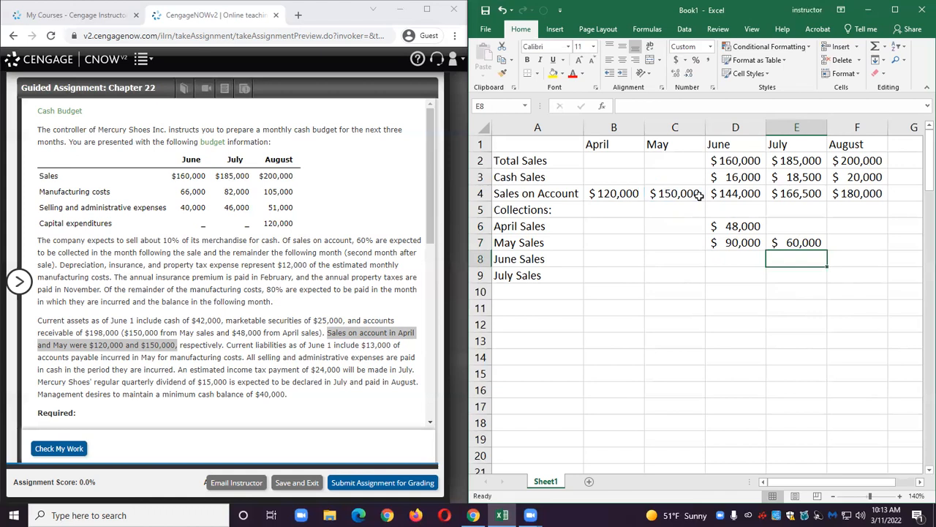
Enter the July collection of June sales in E8 as 60% of June sales on account (=.6*D4).
left_click(732, 193)
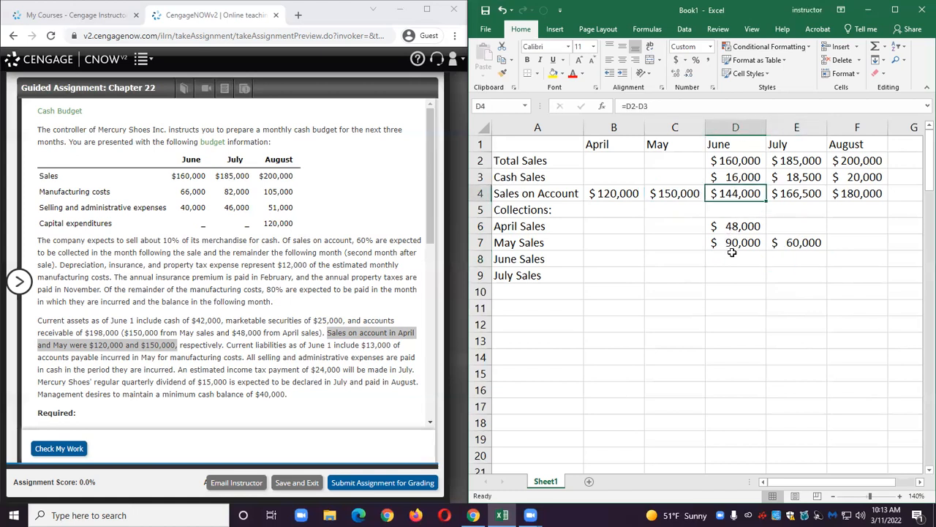
left_click(797, 258)
type("=")
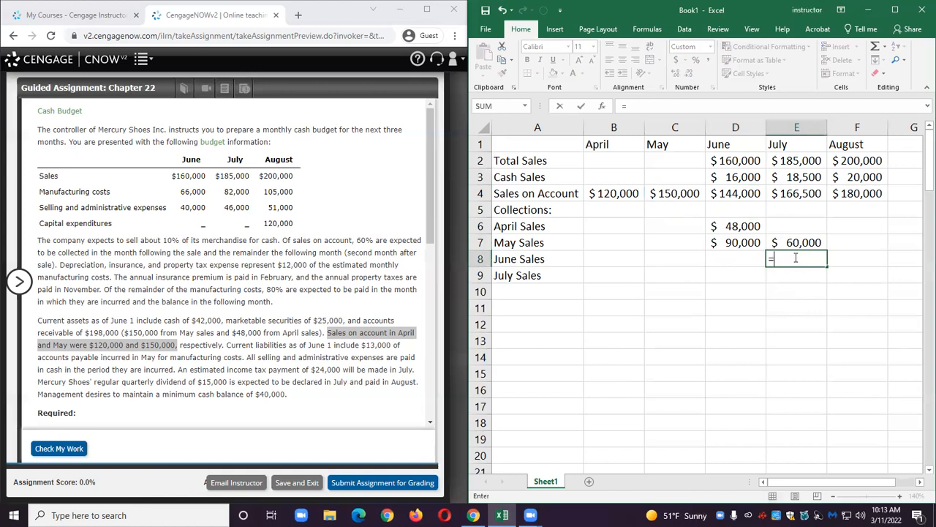
type(".6*")
left_click(721, 194)
key("Return")
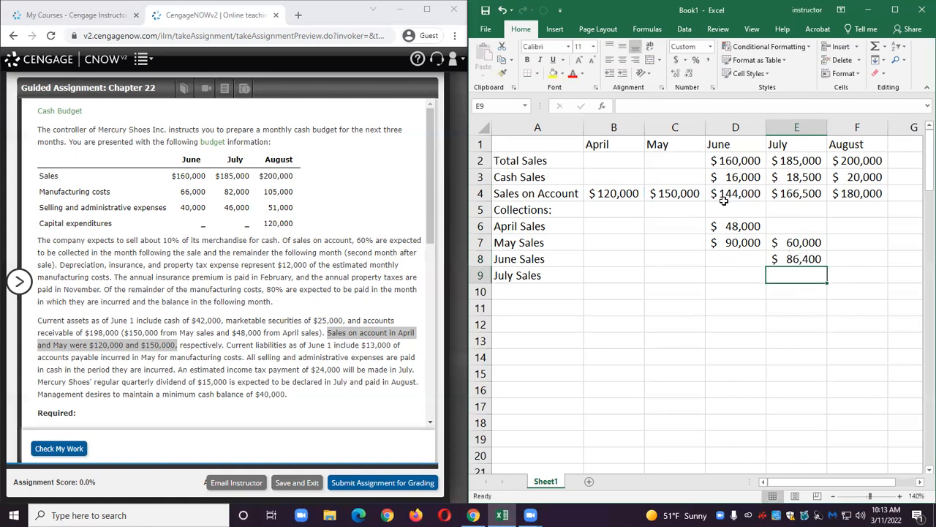
Enter the August collection of June sales in F8 as 40% of June sales on account (=.4*D4).
left_click(861, 260)
type("=")
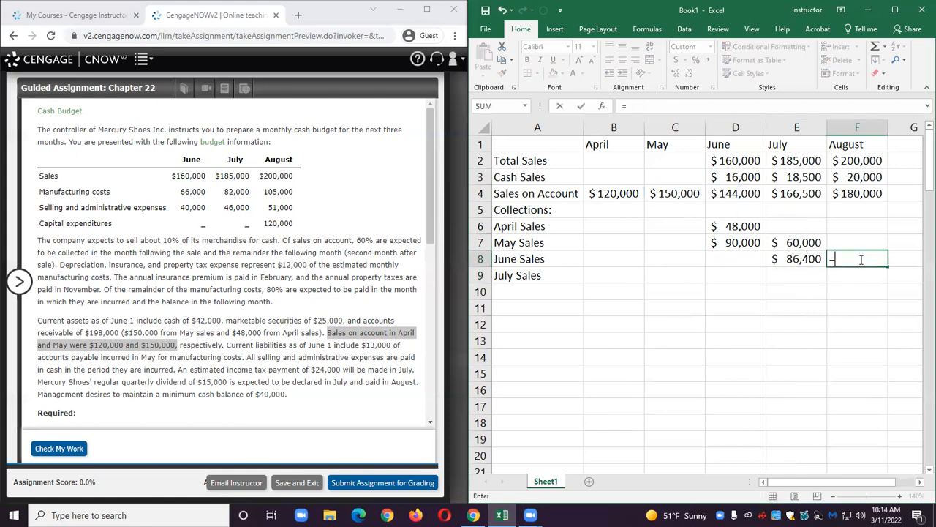
type(".4*")
left_click(740, 195)
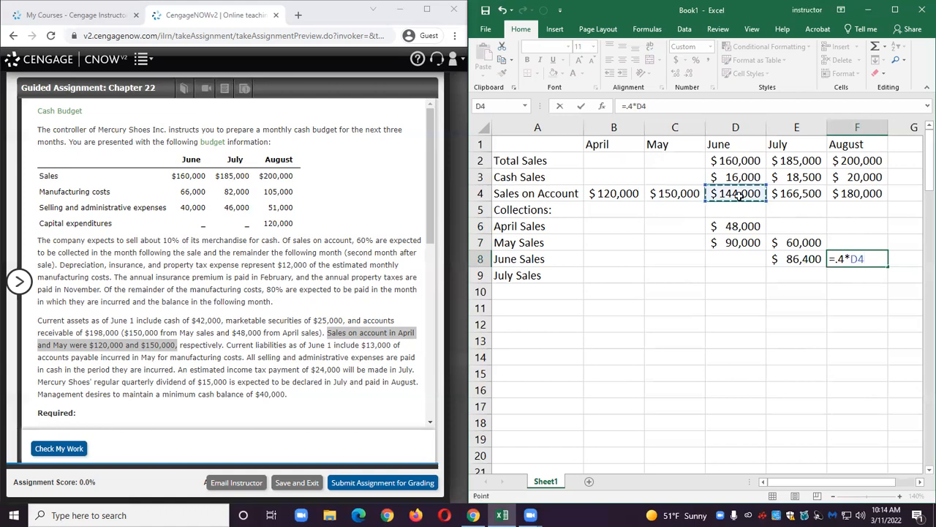
key("Return")
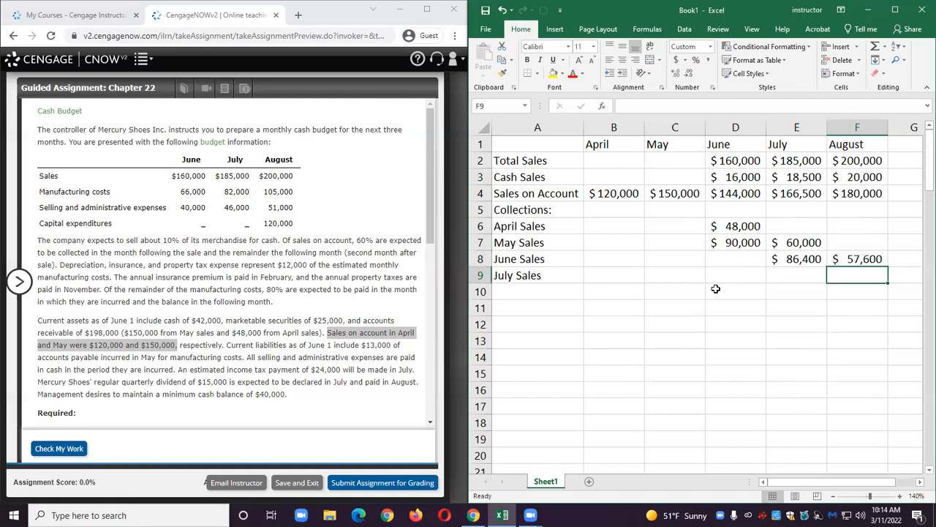
Enter the August collection of July sales in F9 as 60% of July sales on account (=.6*E4).
type("=.6")
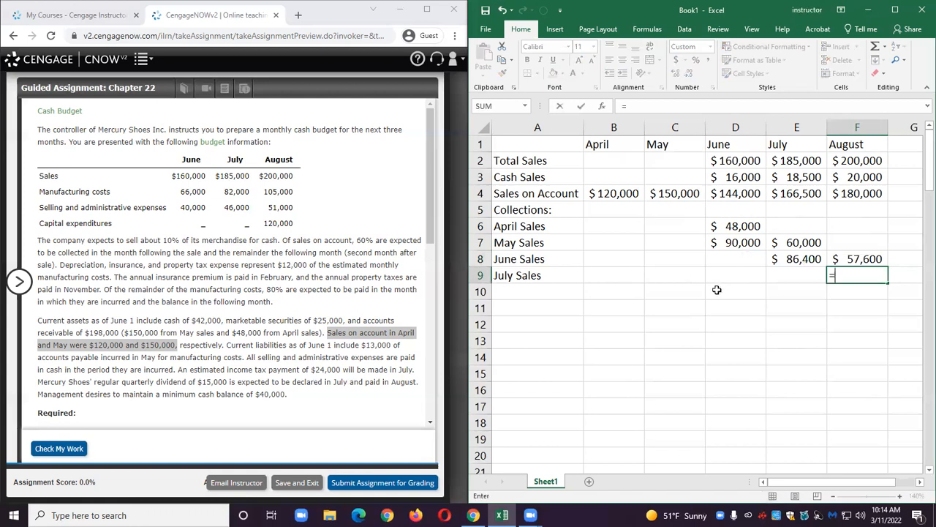
left_click(804, 194)
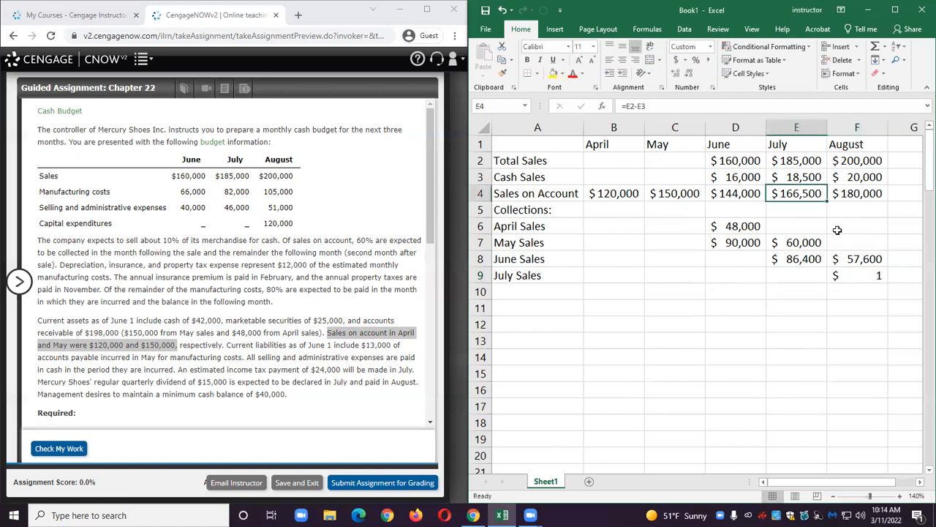
left_click(843, 275)
type("=.6*")
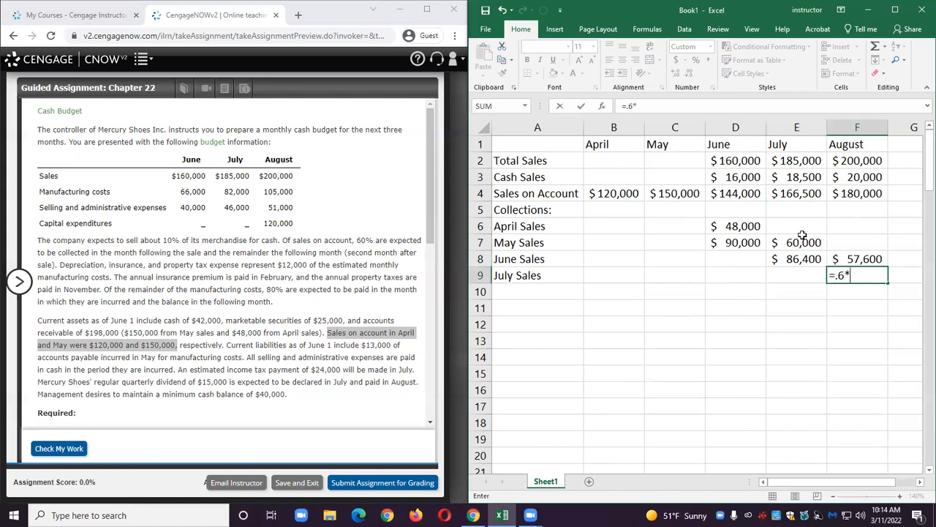
left_click(804, 192)
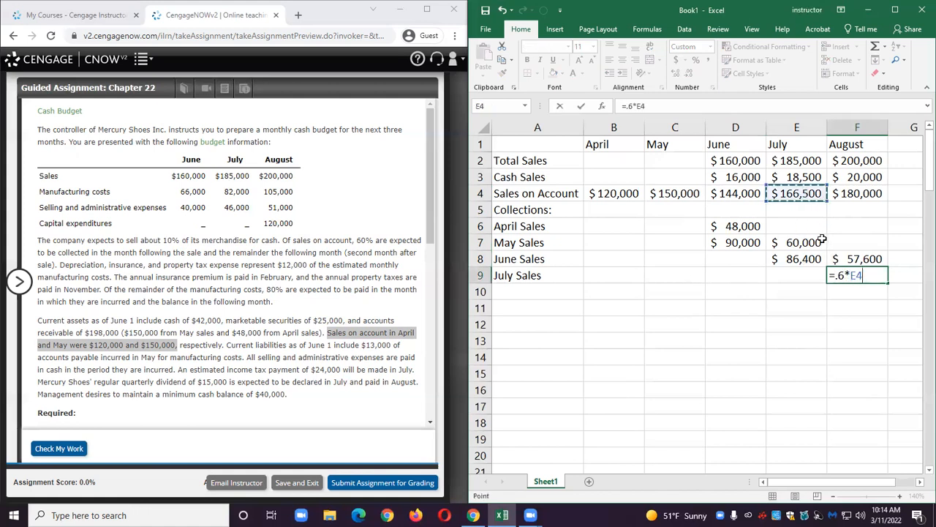
key("Return")
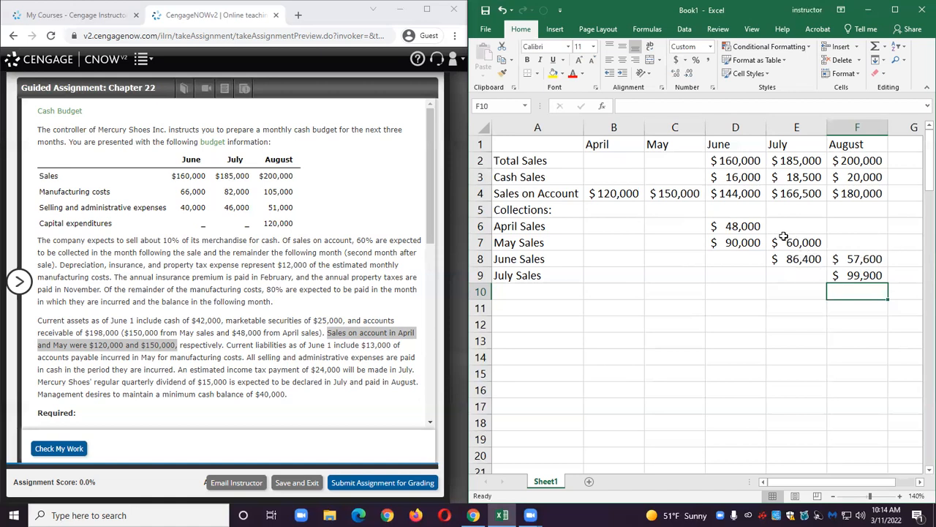
left_click(860, 276)
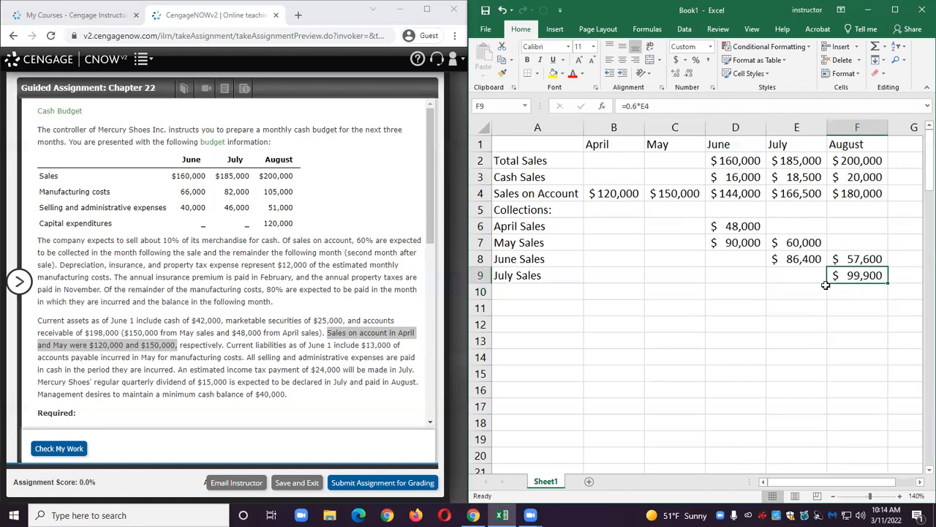
double_click(846, 275)
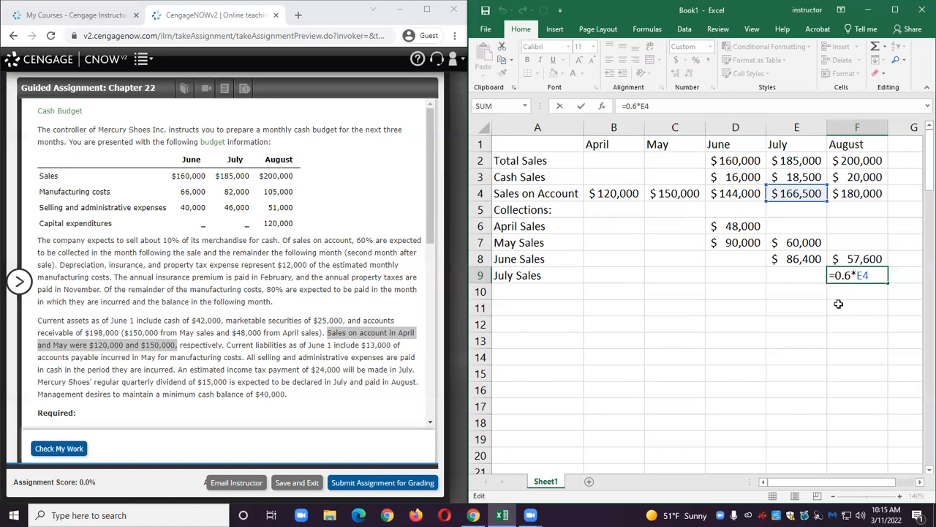
key("Return")
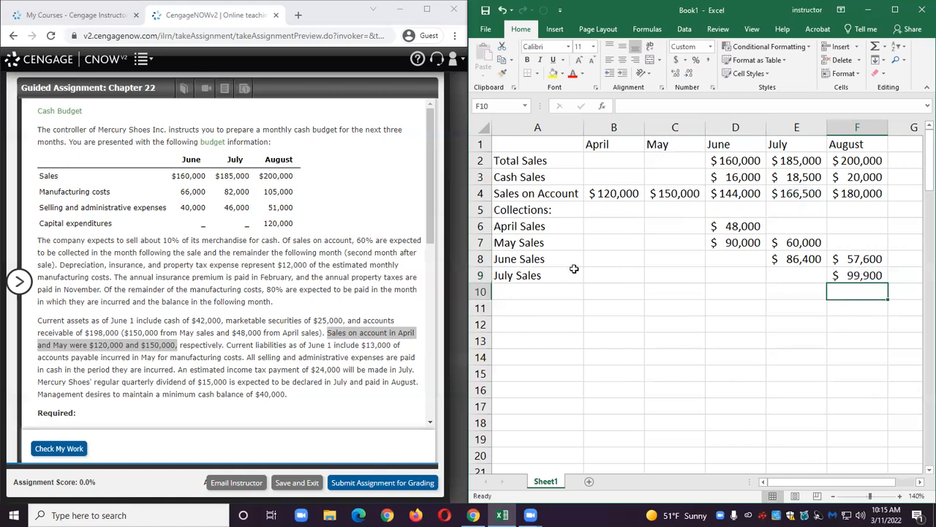
Enter the label Total Collections in A10.
left_click(541, 296)
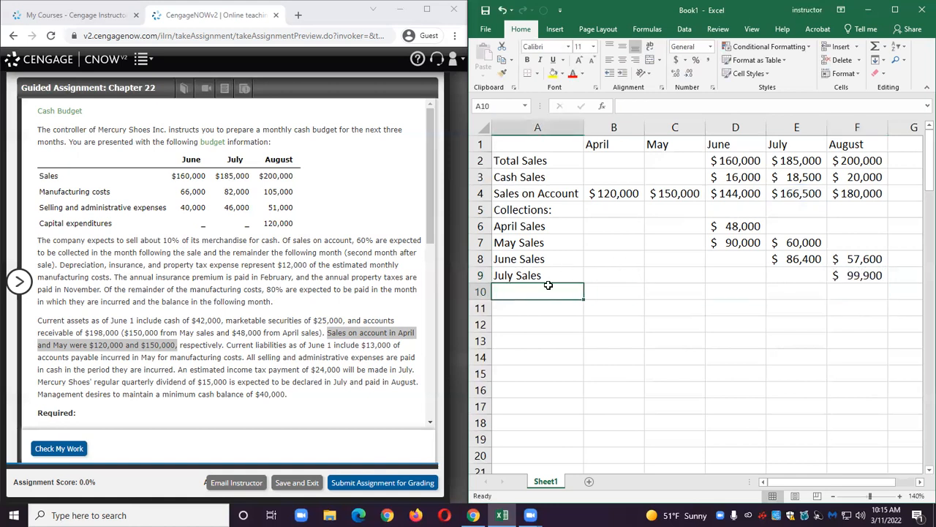
type("Total Co")
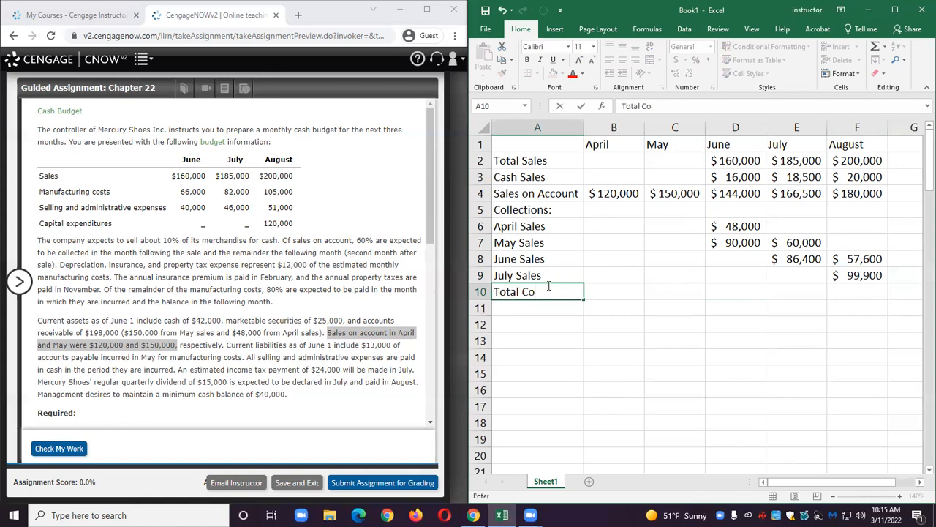
type("llections")
key("Tab")
key("Tab")
key("Tab")
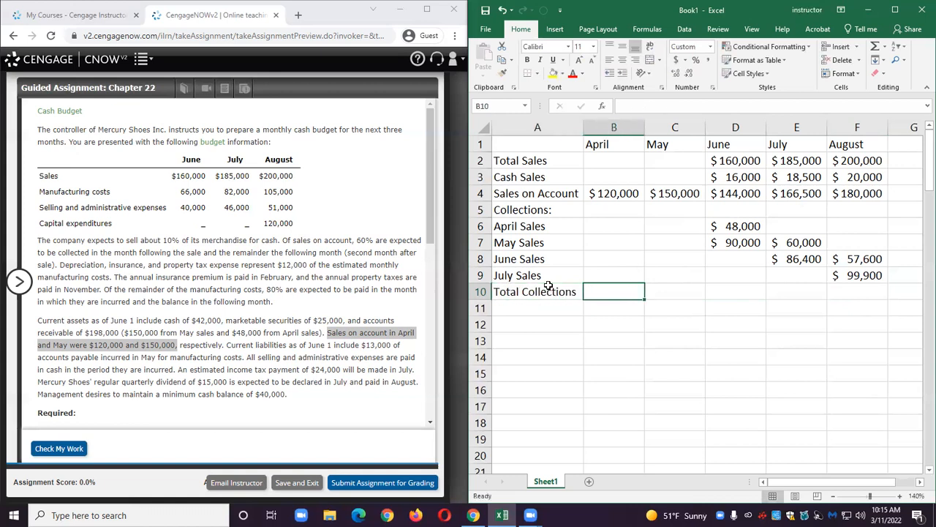
Sum June collections in D10 with AutoSum (=SUM(D6:D9)) and fill the total through F10.
left_click(876, 47)
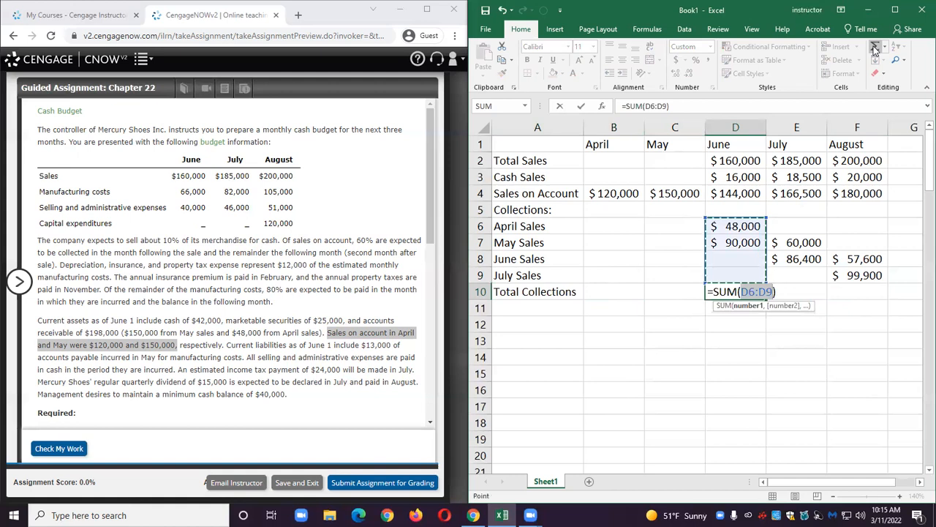
key("Return")
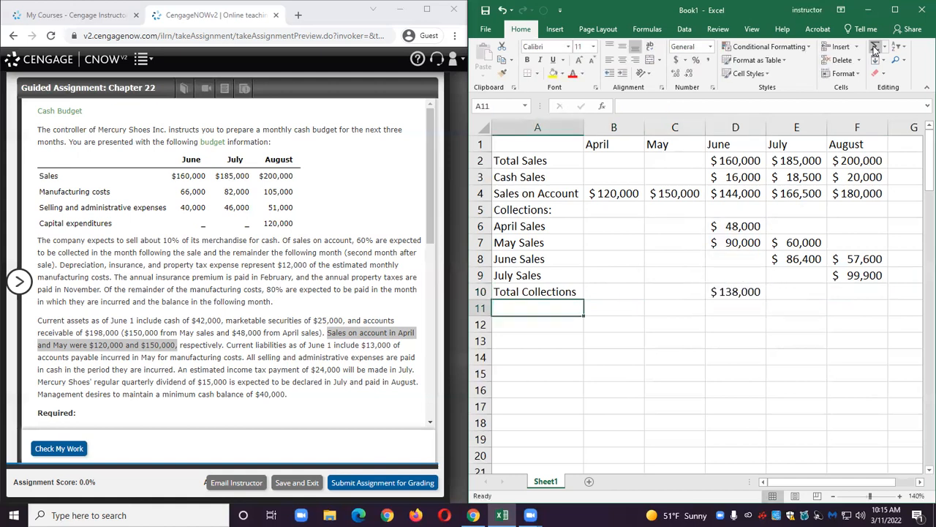
left_click(760, 292)
left_click_drag(763, 296, 864, 300)
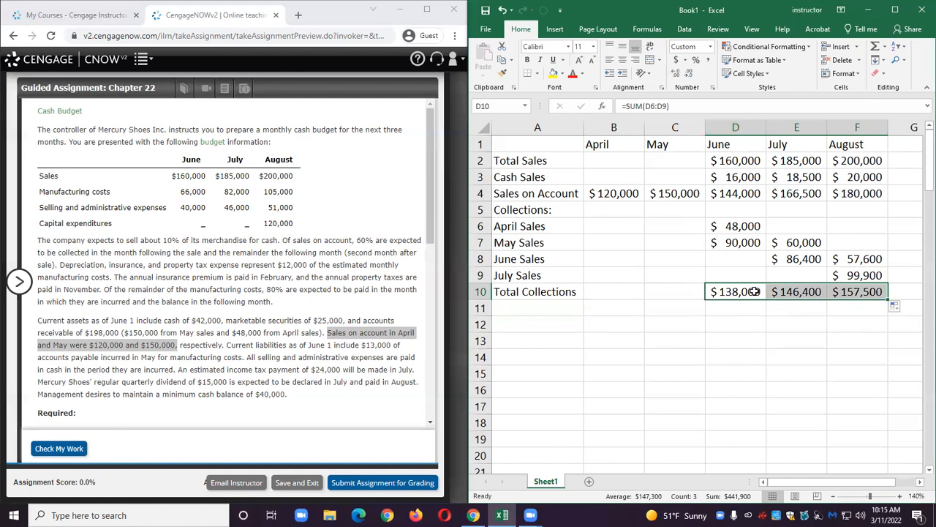
Review the collection formulas in cells D6 through F9.
left_click(741, 226)
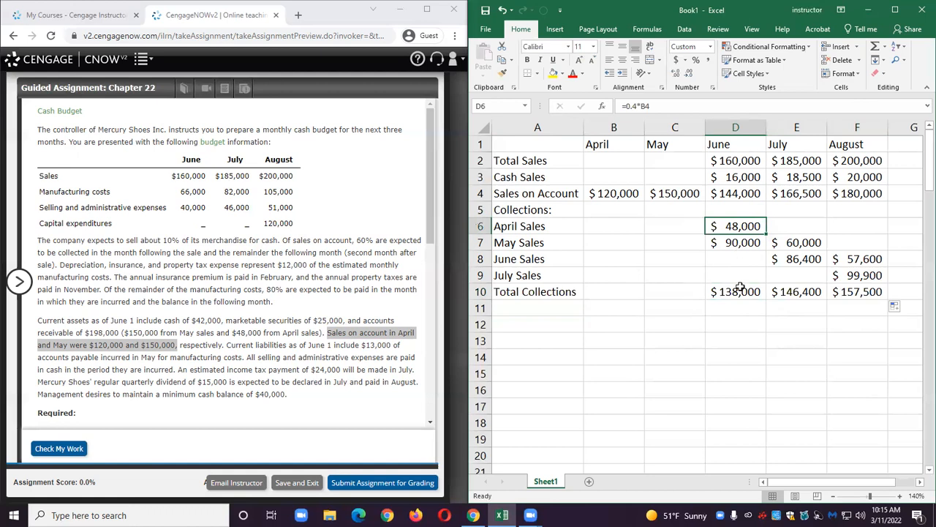
left_click(800, 242)
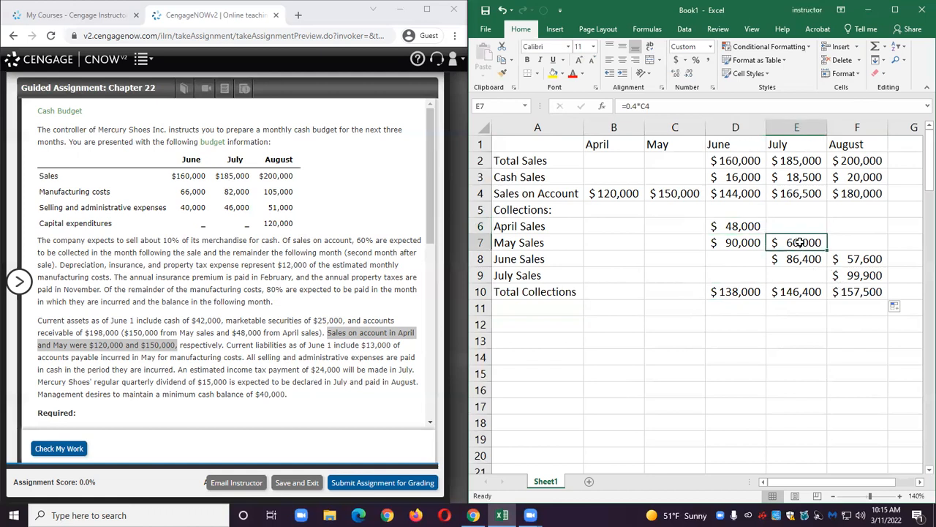
left_click(802, 261)
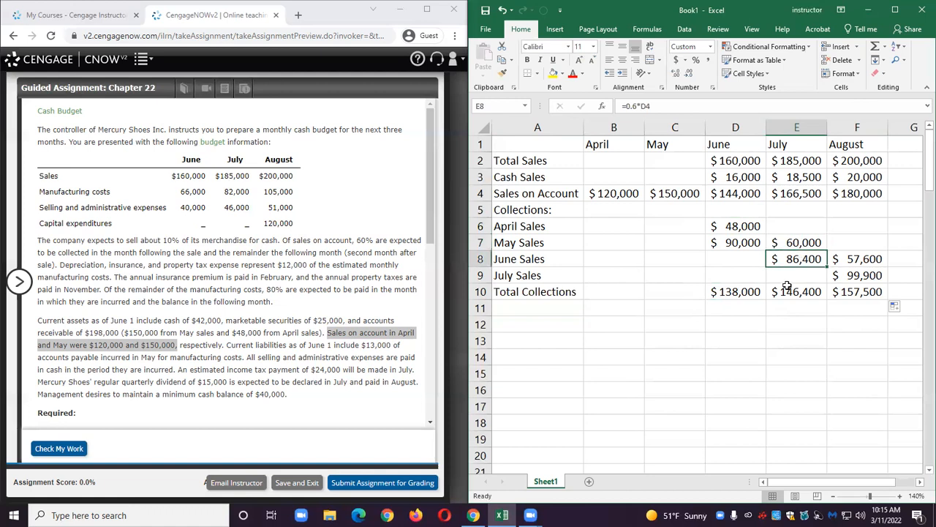
left_click(854, 259)
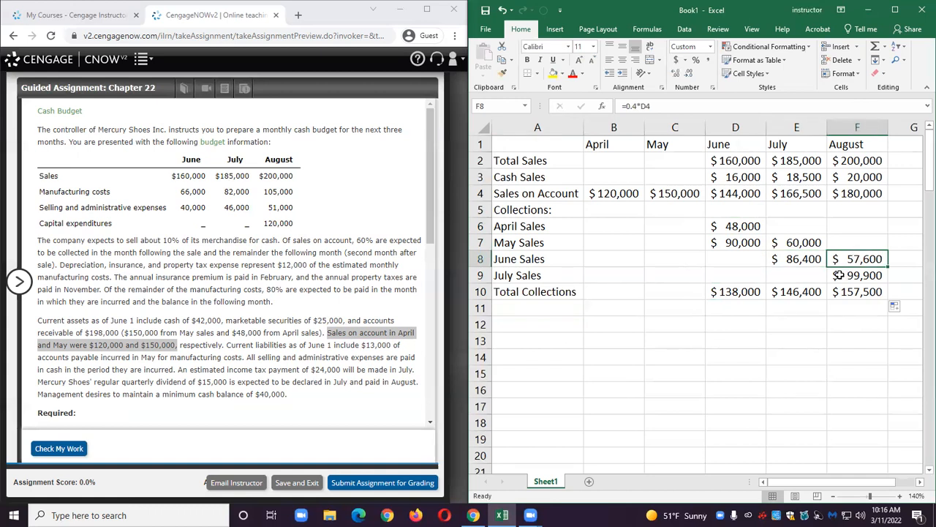
left_click(838, 276)
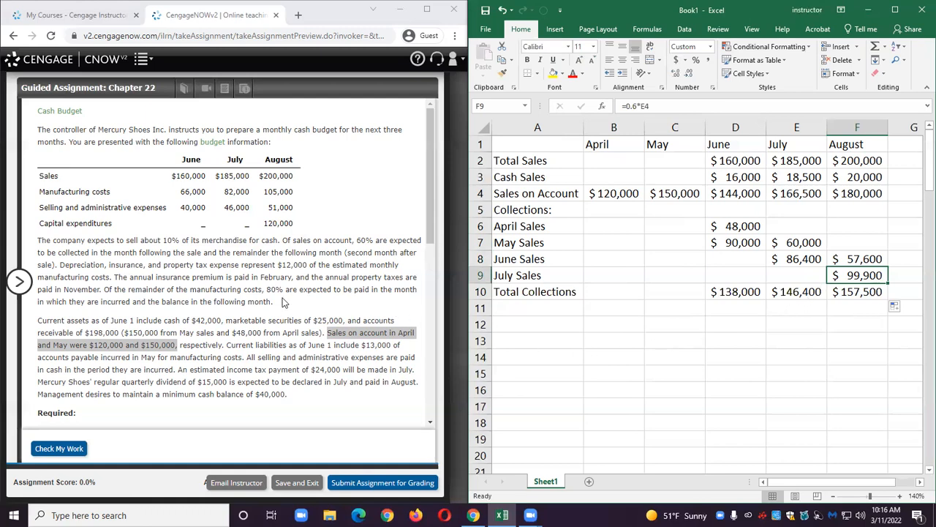
Fill in the form's cash sales for June, July and August as 16,000, 18,500 and 20,000.
scroll(284, 302, "down", 3)
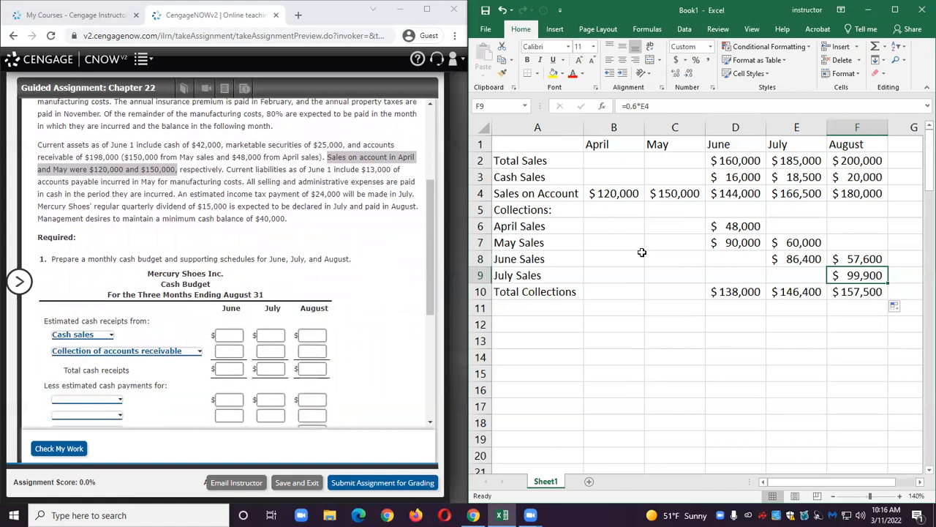
left_click_drag(550, 179, 855, 180)
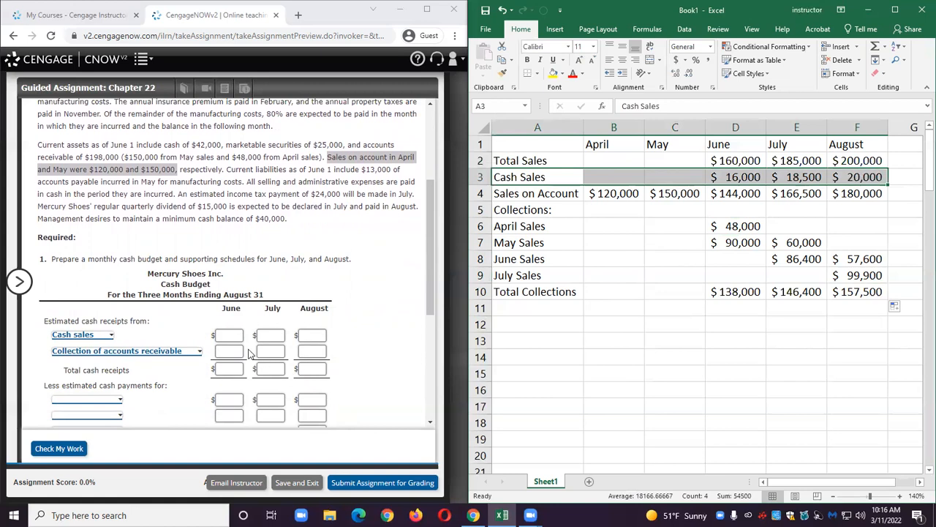
left_click(229, 335)
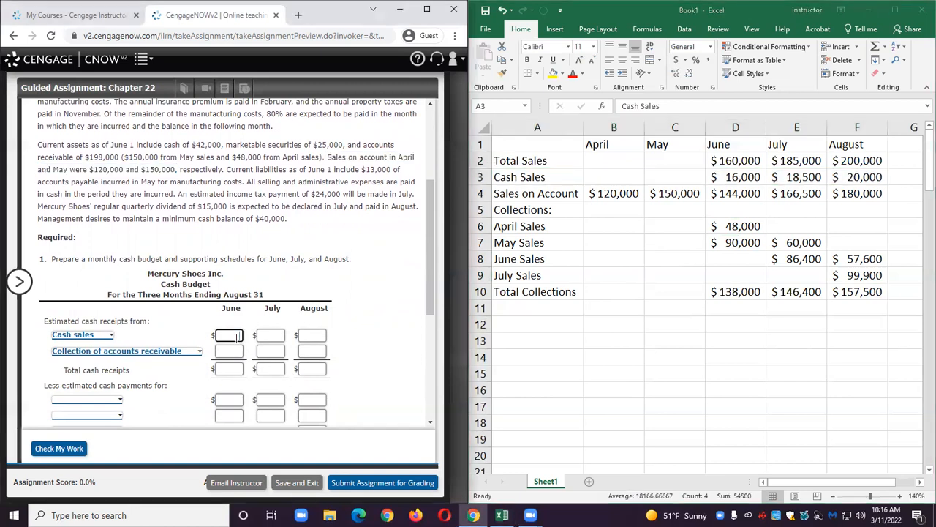
type("16000")
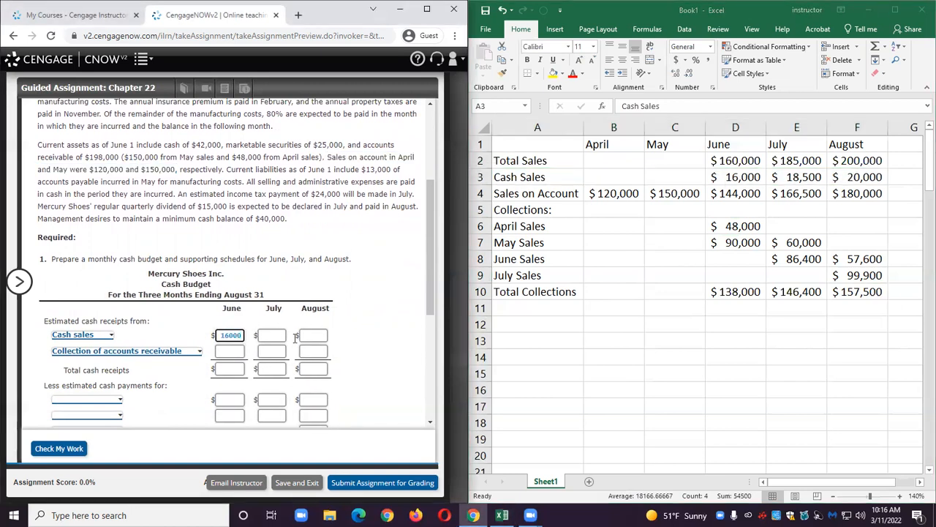
left_click(270, 334)
type("18500")
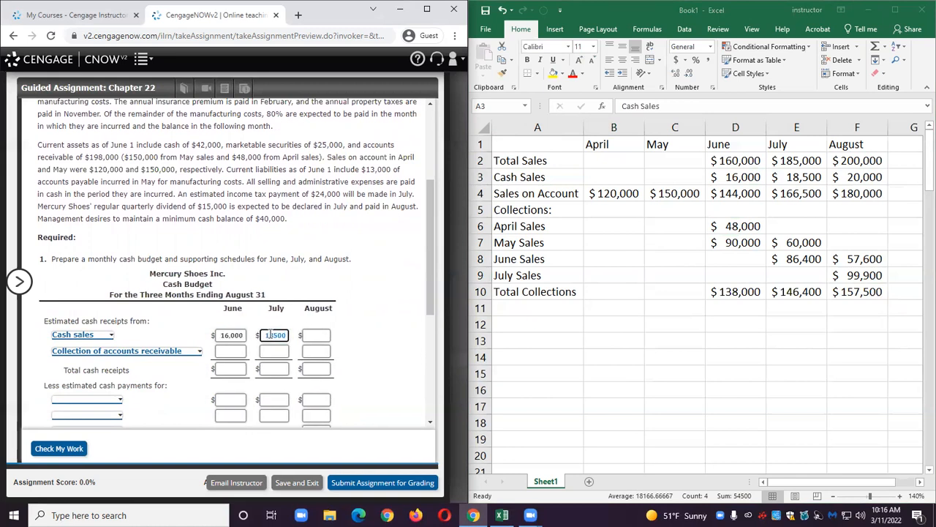
left_click(316, 332)
type("20,000")
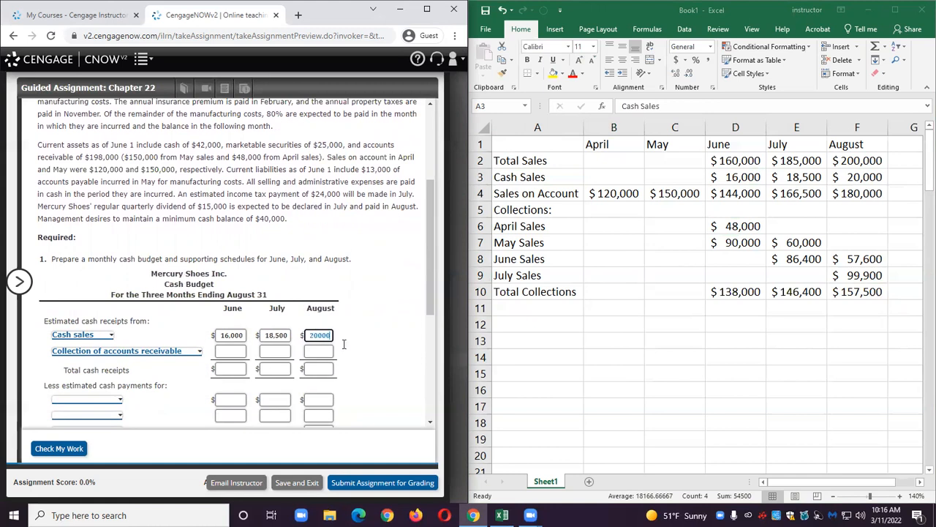
Fill in the form's collection of accounts receivable as 138,000, 146,400 and 157,500 for June through August.
left_click(690, 357)
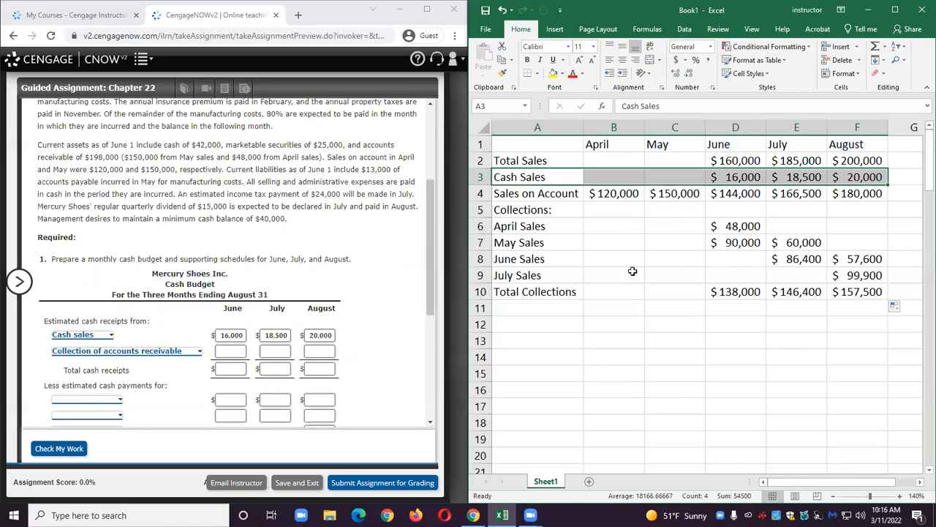
left_click(565, 294)
left_click_drag(565, 294, 863, 293)
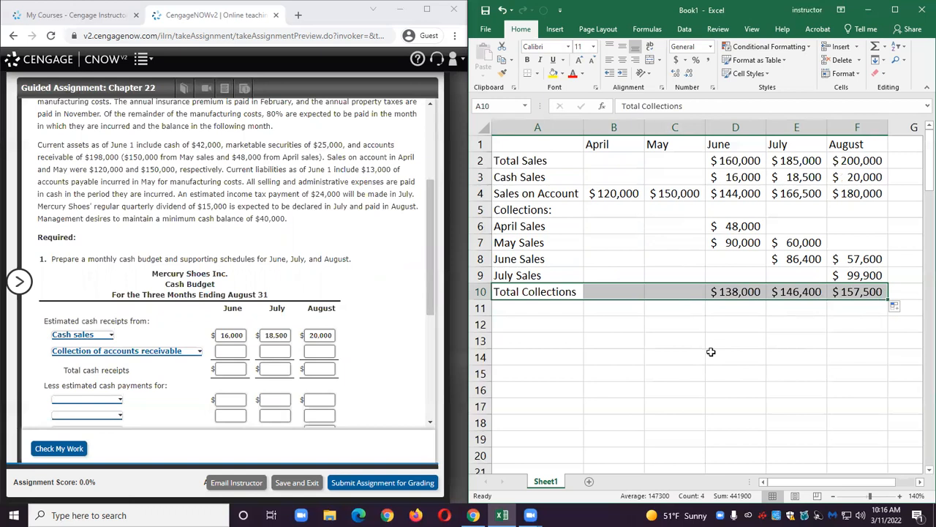
left_click(235, 350)
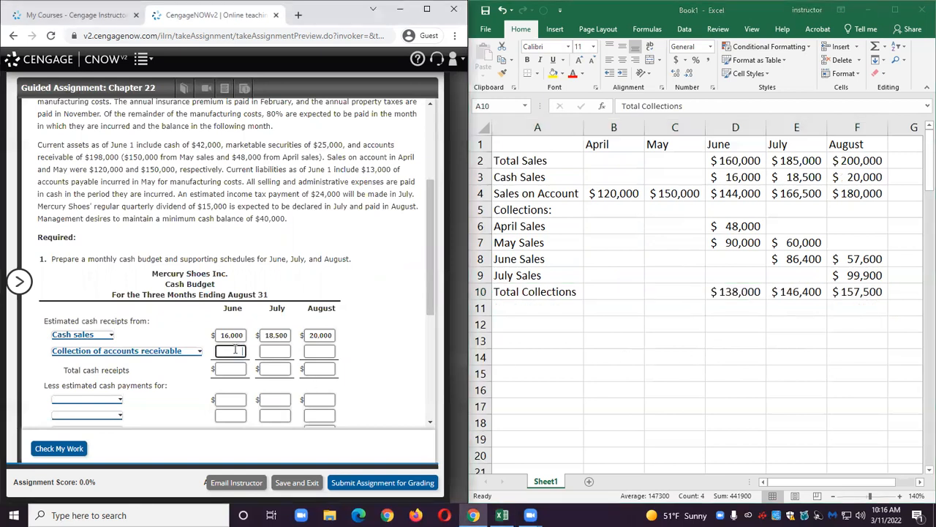
type("138000")
left_click(266, 350)
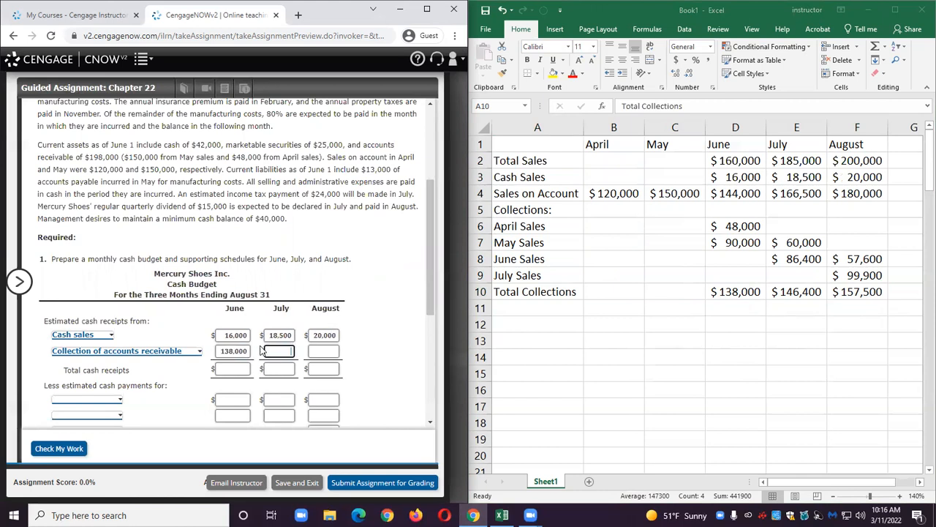
type("146400")
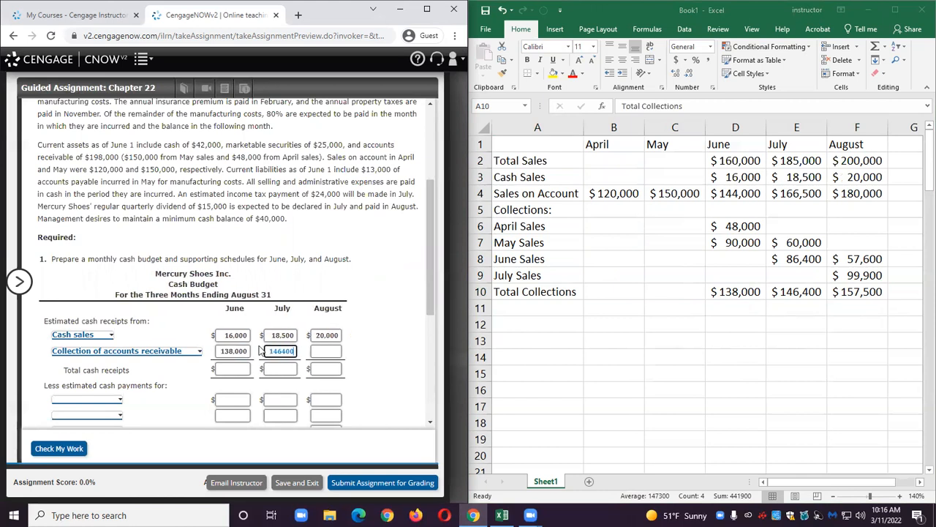
left_click(327, 351)
type("157500")
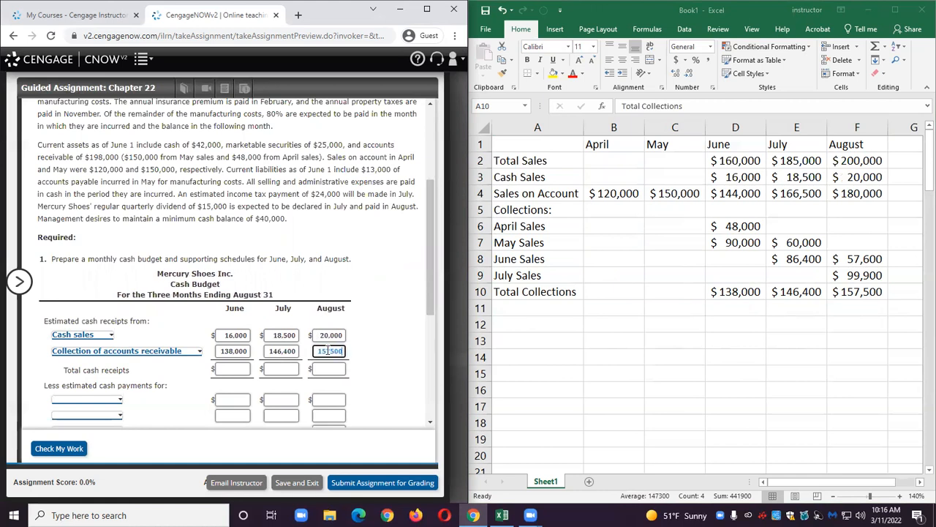
Enter the label Total Cash Receipts in A11.
key("alt+Tab")
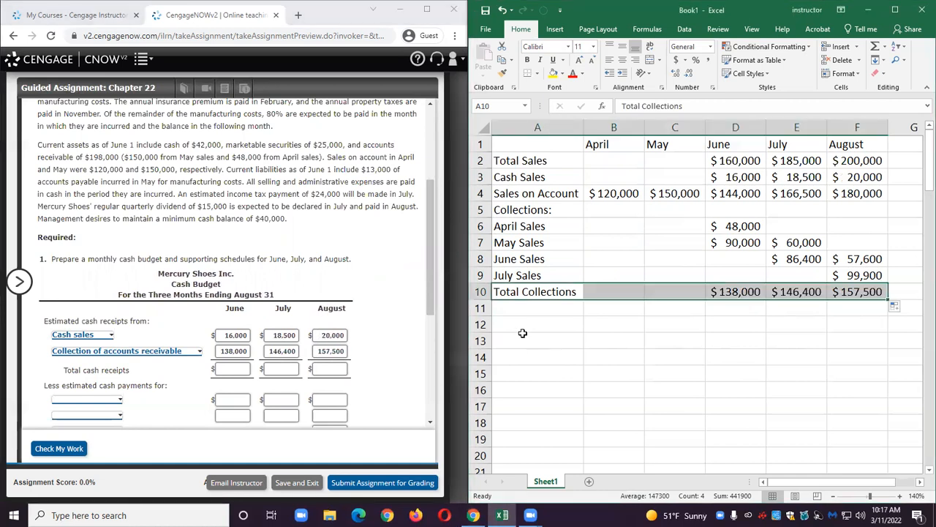
left_click(524, 309)
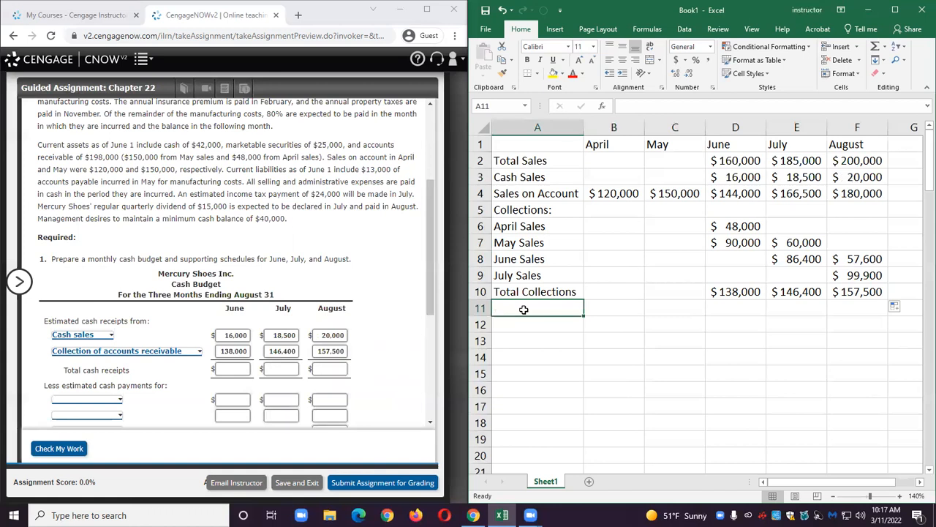
type("Total Cash Rce")
key("BackSpace")
key("BackSpace")
type("eceipts")
key("Tab")
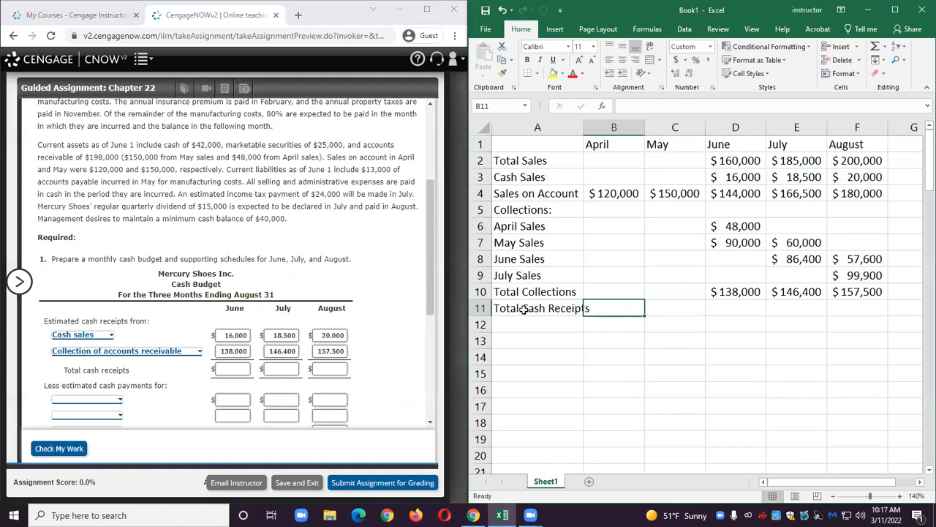
Compute June total cash receipts in D11 as =D3+D10 and fill the formula through F11.
key("Tab")
key("Tab")
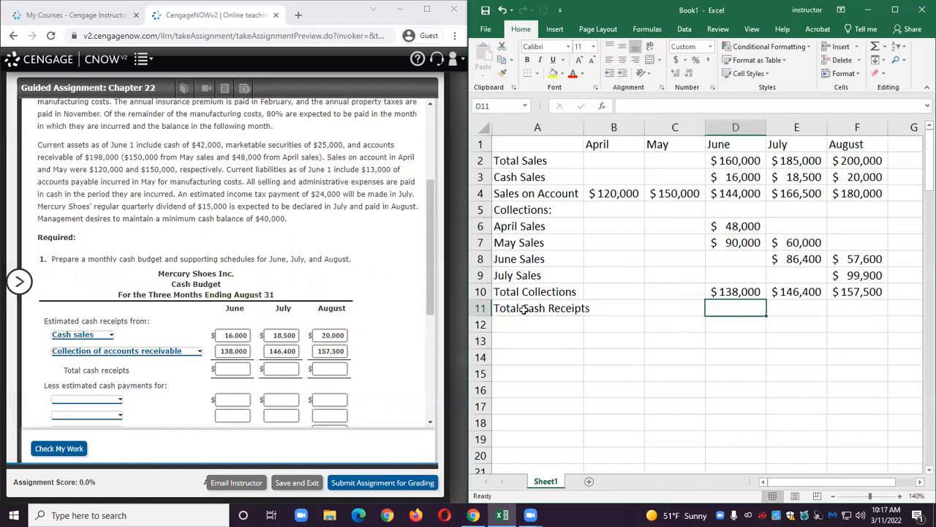
type("=")
left_click(722, 177)
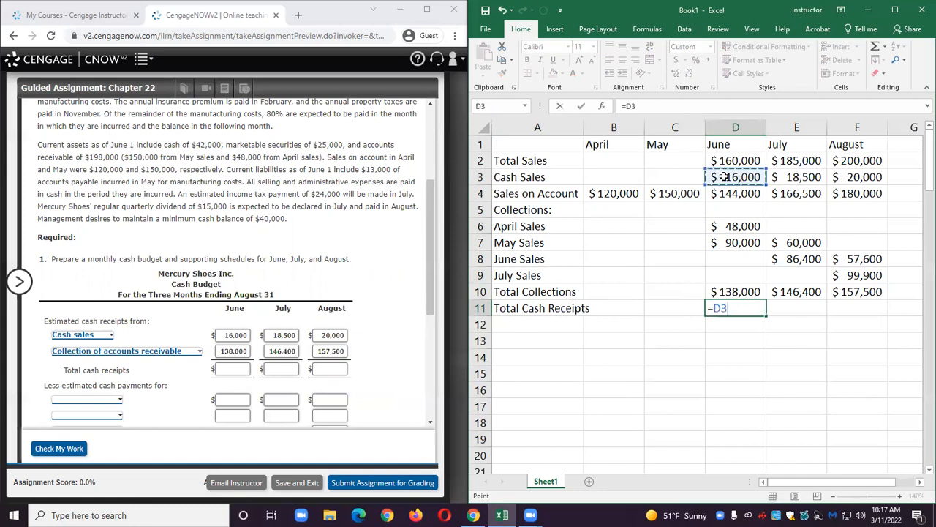
type("+")
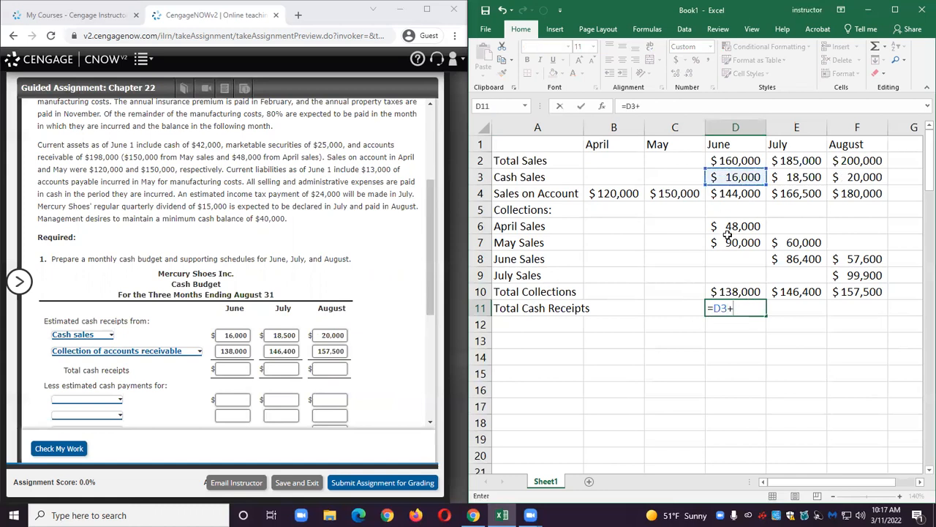
left_click(728, 288)
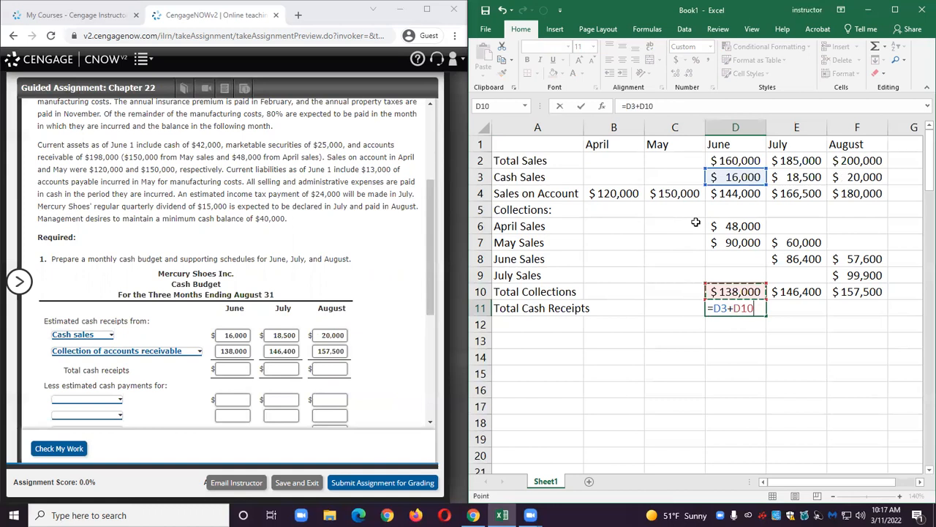
key("Return")
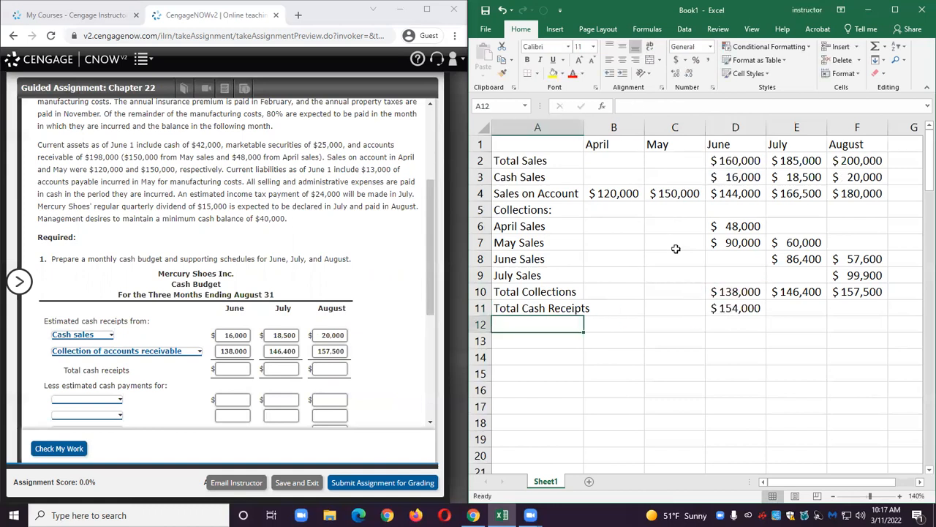
left_click(734, 308)
left_click_drag(766, 314, 856, 311)
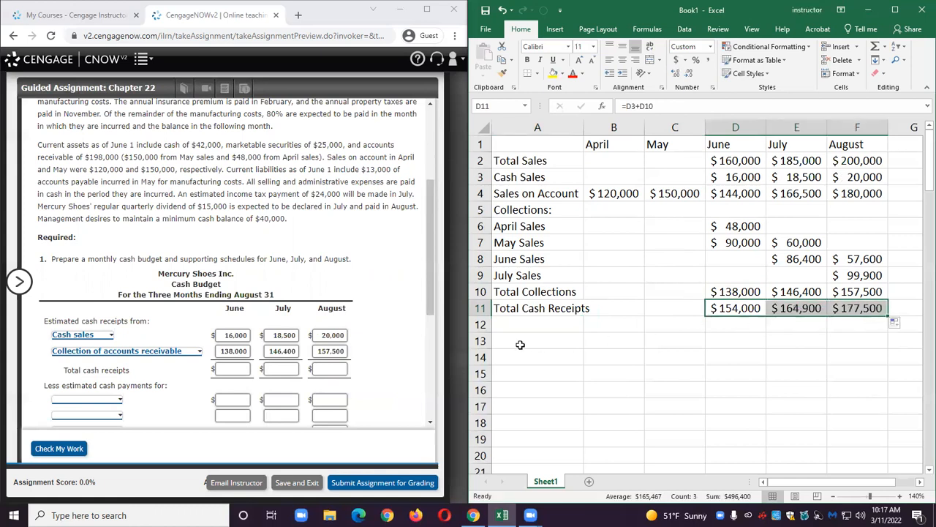
Fill in the form's total cash receipts as 154,000, 164,900 and 177,500, then check the work.
left_click(229, 369)
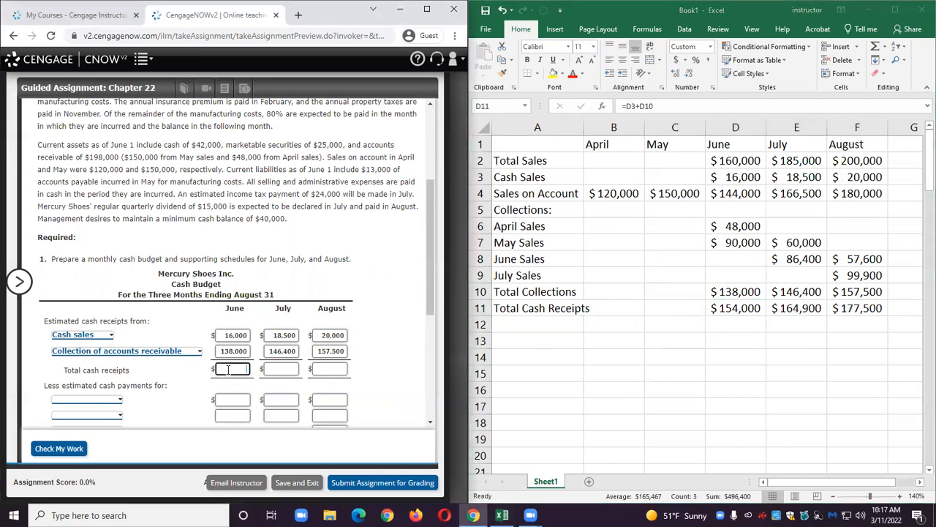
type("154000")
left_click(277, 369)
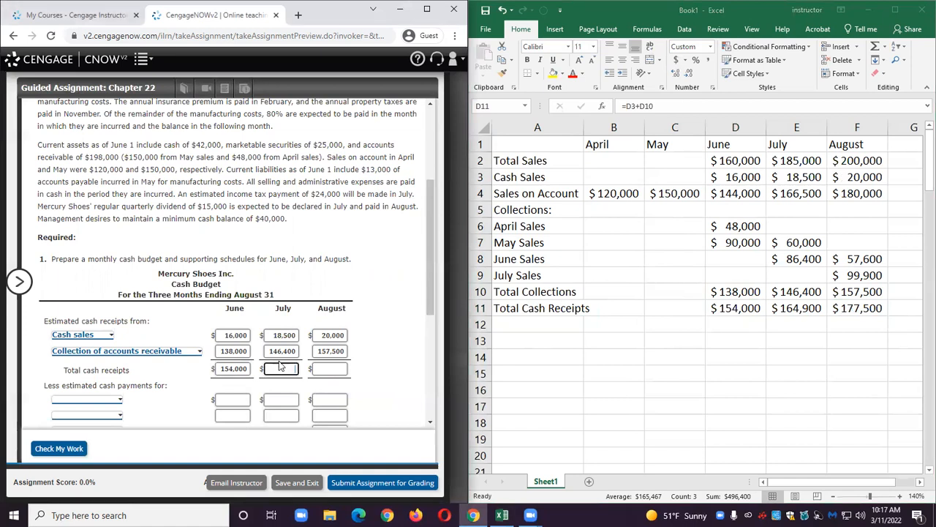
type("164900")
double_click(281, 368)
left_click(326, 369)
type("177500")
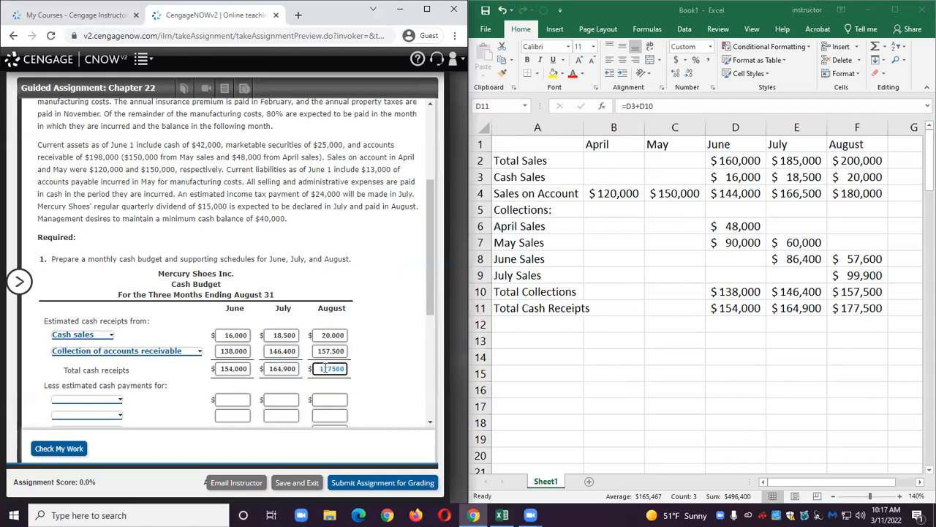
left_click(374, 341)
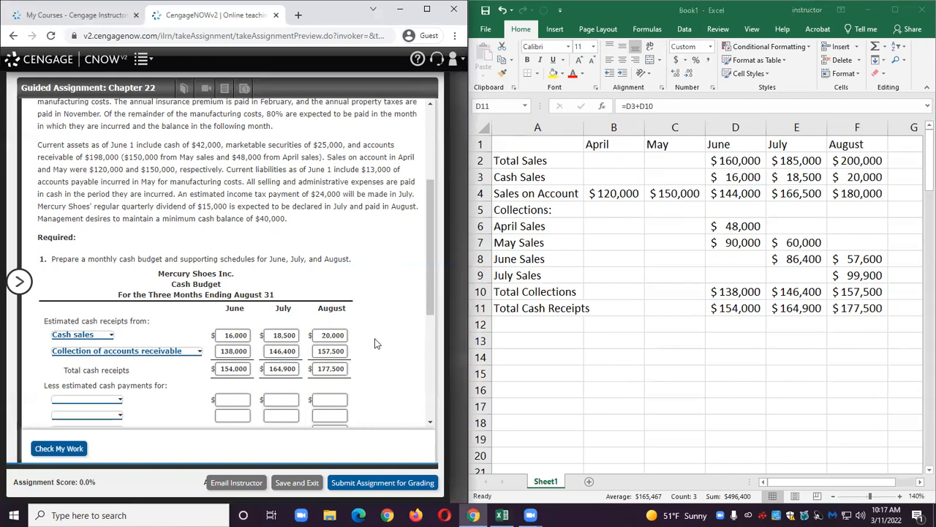
left_click(51, 448)
Review the assignment paragraph on depreciation, insurance, property taxes and manufacturing cost payments.
scroll(178, 359, "up", 5)
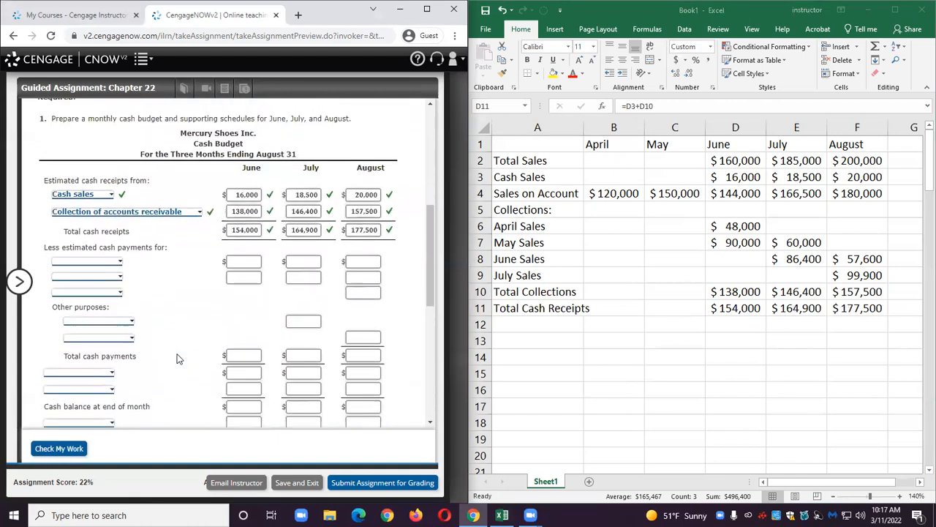
scroll(178, 359, "up", 1)
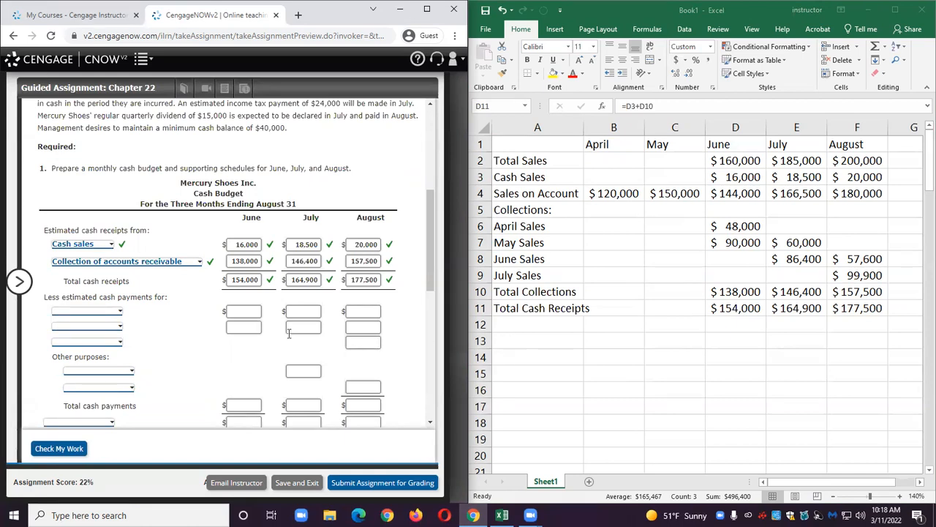
scroll(272, 336, "up", 3)
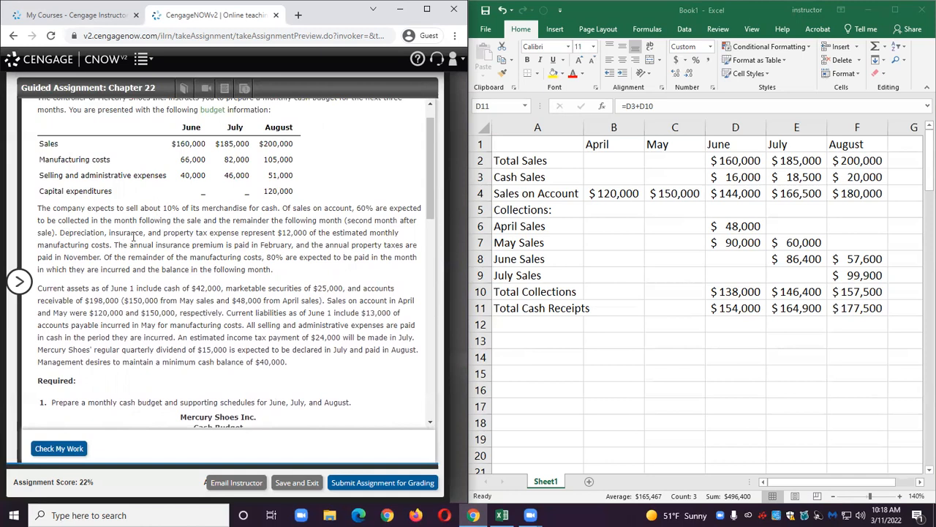
left_click_drag(60, 233, 296, 256)
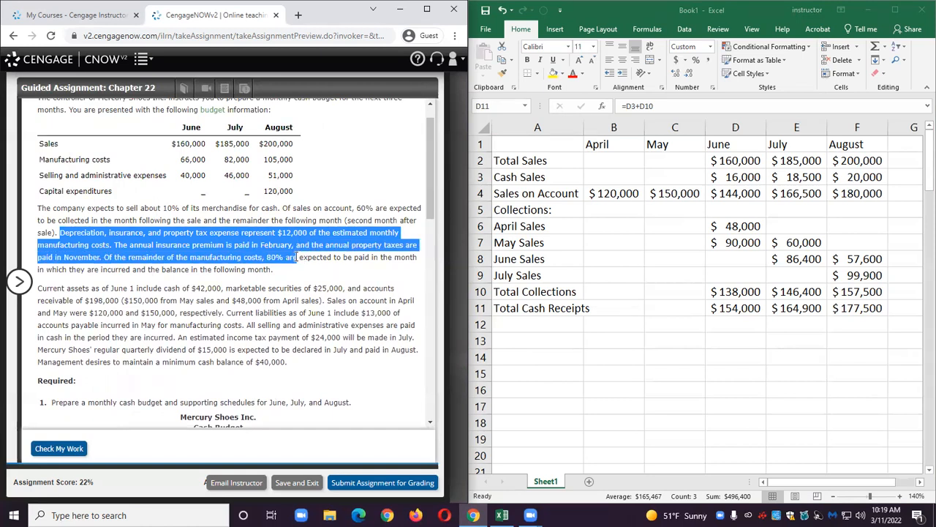
left_click_drag(294, 262, 294, 269)
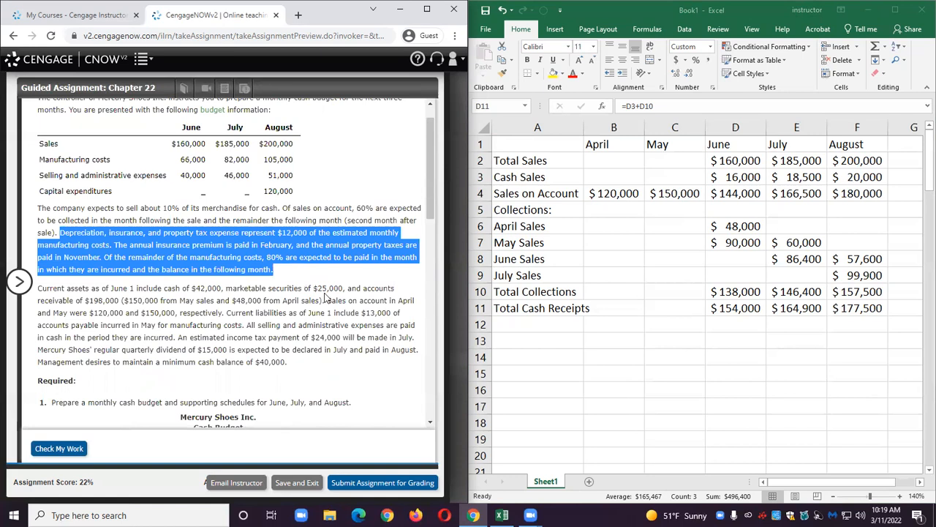
Enter the label Manuf. Costs in A13.
left_click(512, 344)
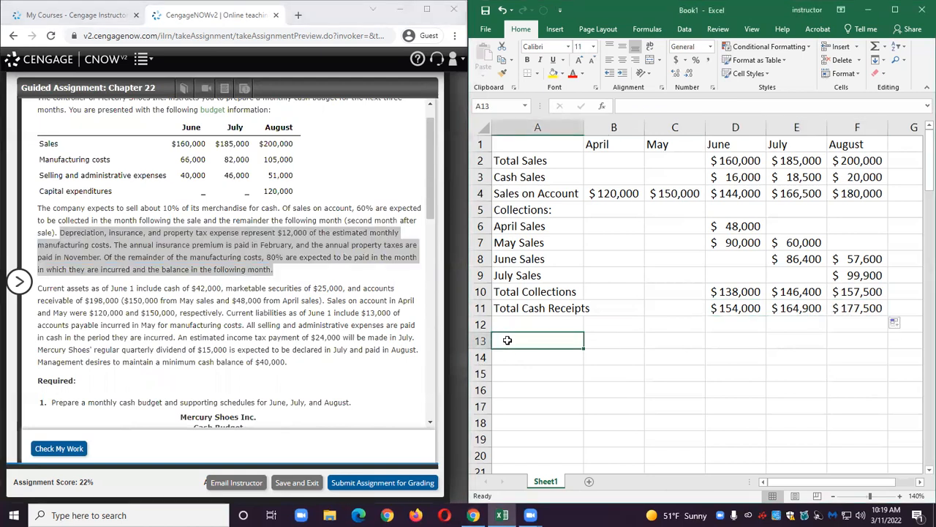
type("Man")
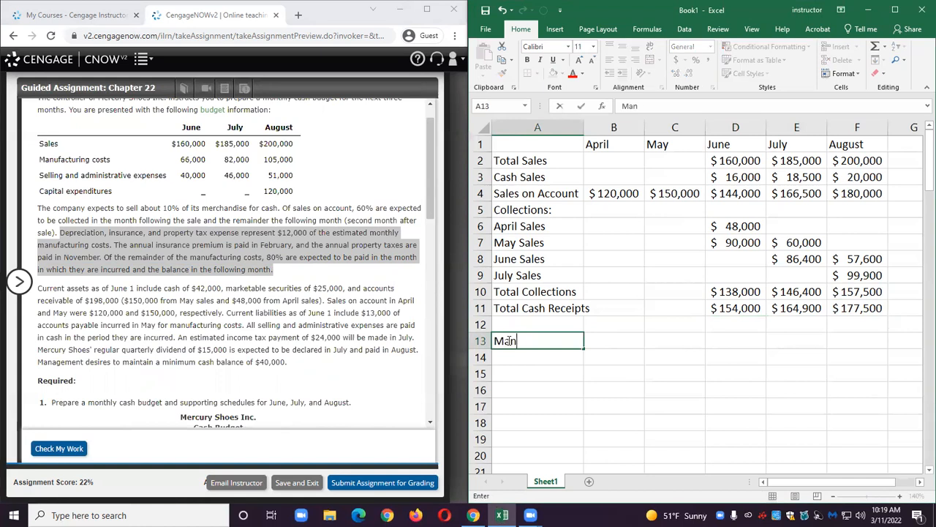
type("uf. Costs")
key("Tab")
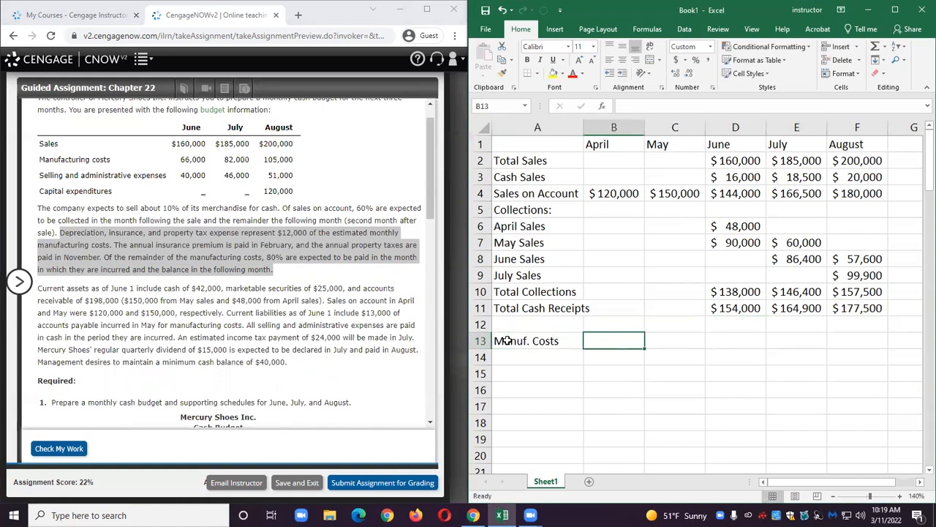
Enter the manufacturing costs 66000, 82000 and 105000 for June, July and August in row 13.
key("Tab")
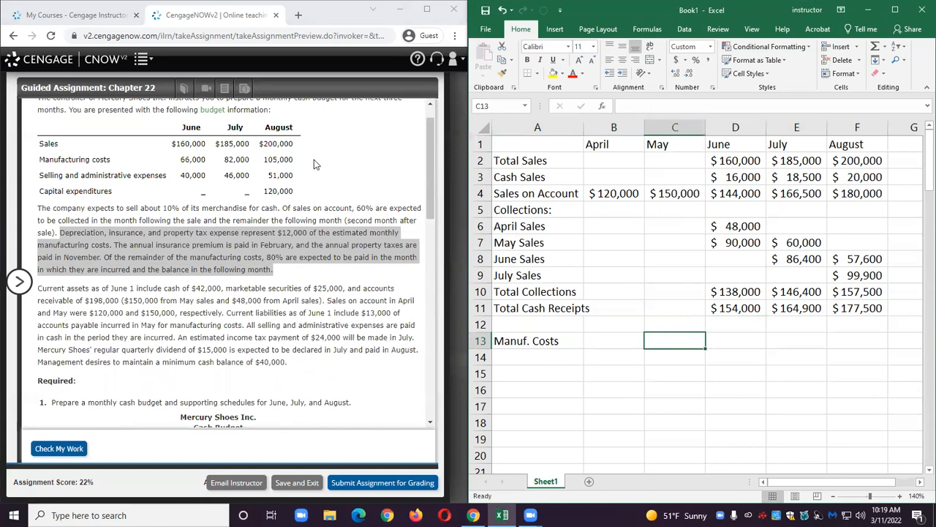
double_click(193, 159)
left_click_drag(229, 158, 296, 162)
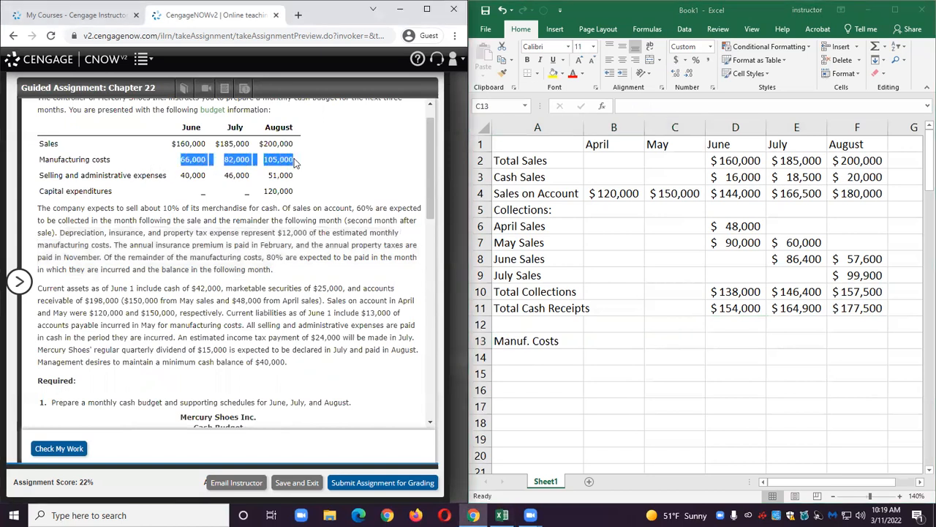
left_click(718, 344)
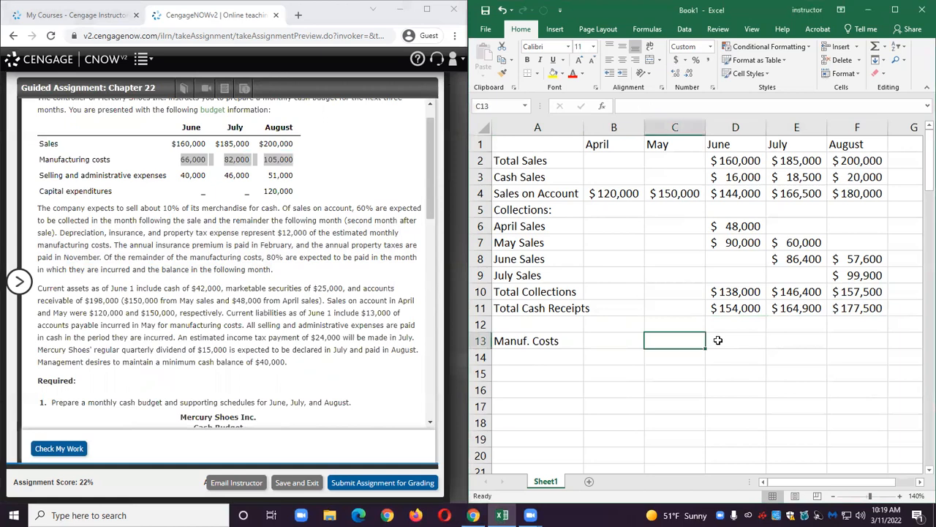
left_click(721, 340)
type("66000")
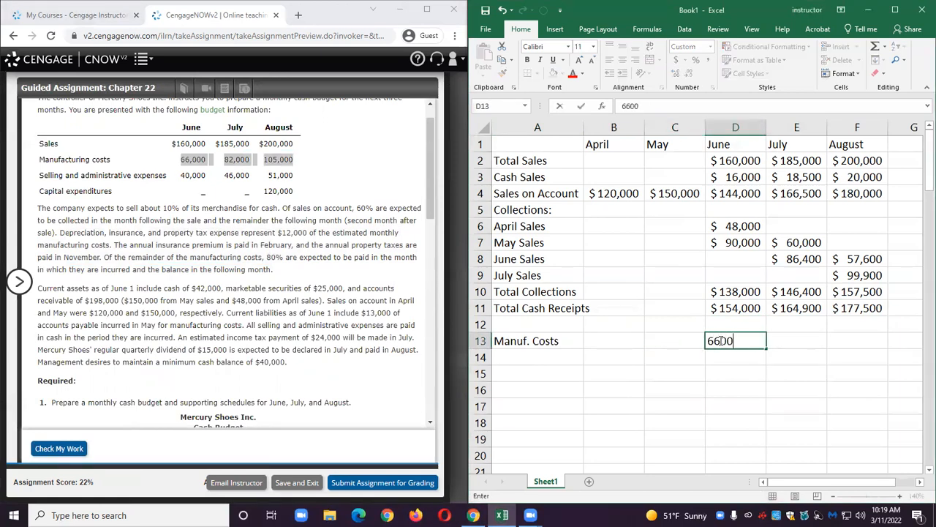
key("Tab")
type("8")
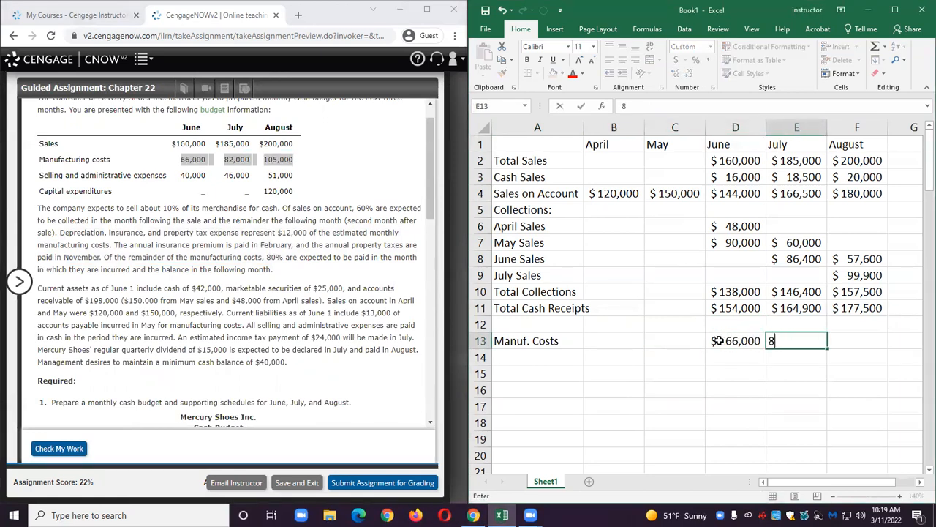
type("2,000")
key("Tab")
type("10")
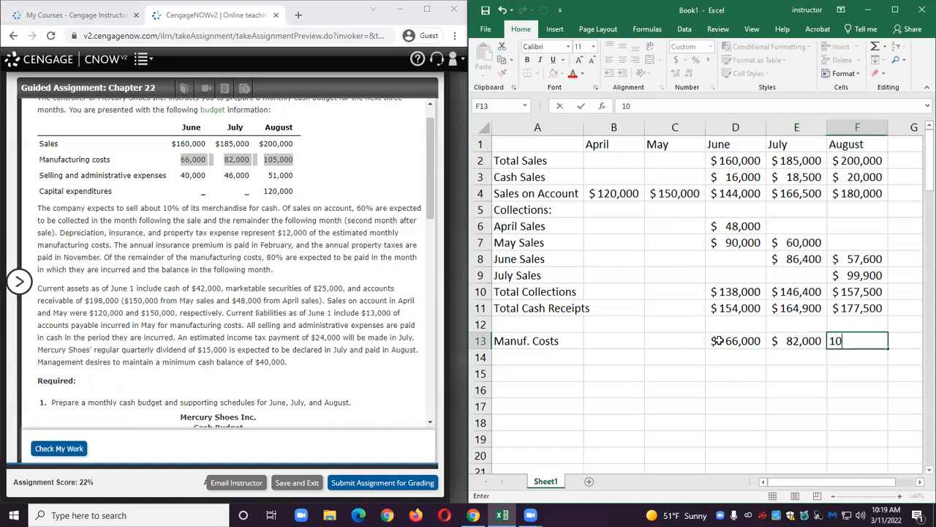
type("5000")
key("Return")
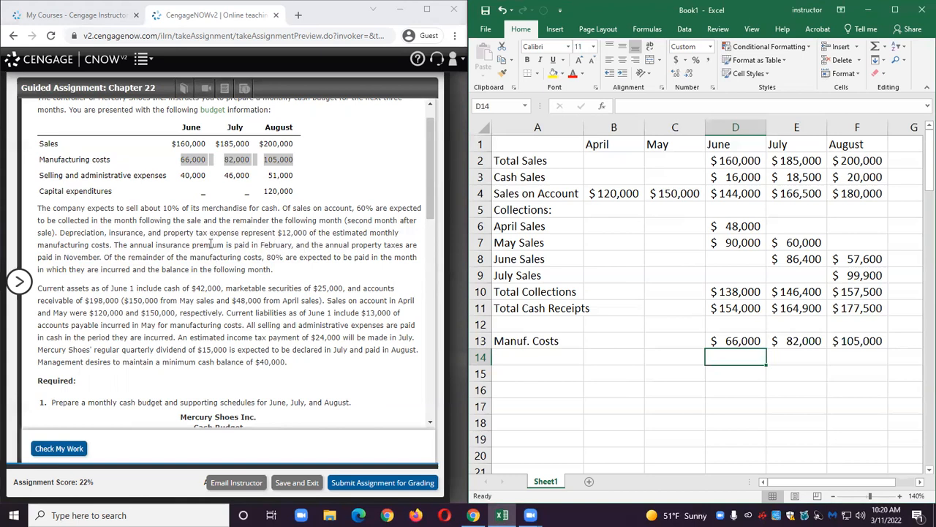
Enter the label Less: Non Cash Costs in A14.
left_click(510, 356)
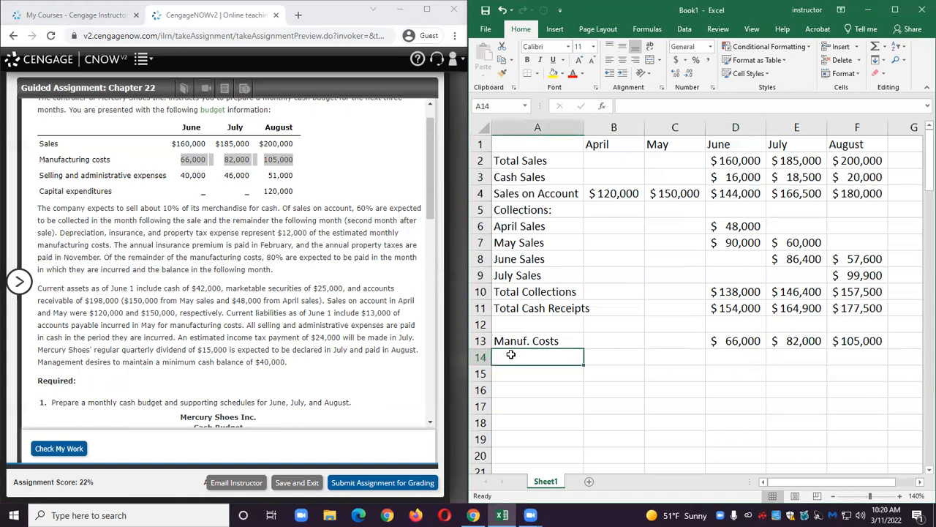
type("Less: Non Cash ")
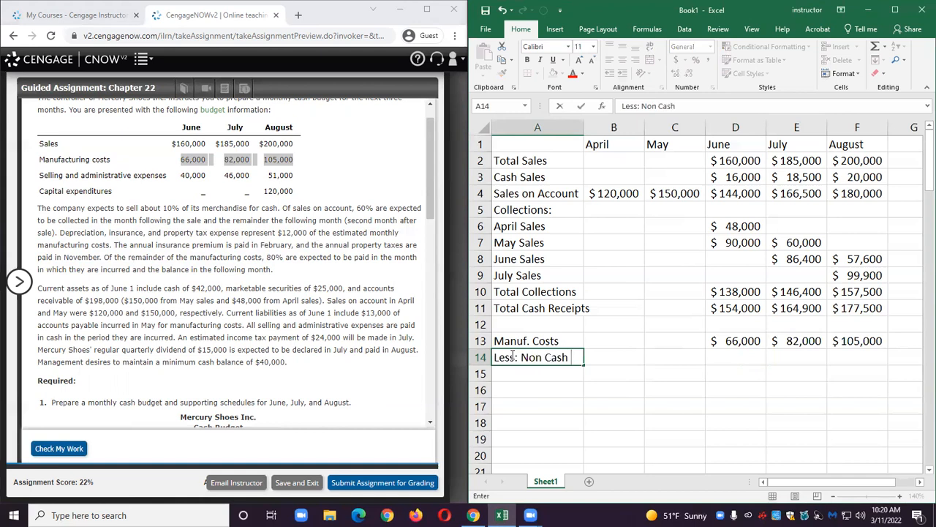
type("Costs")
key("Tab")
key("Tab")
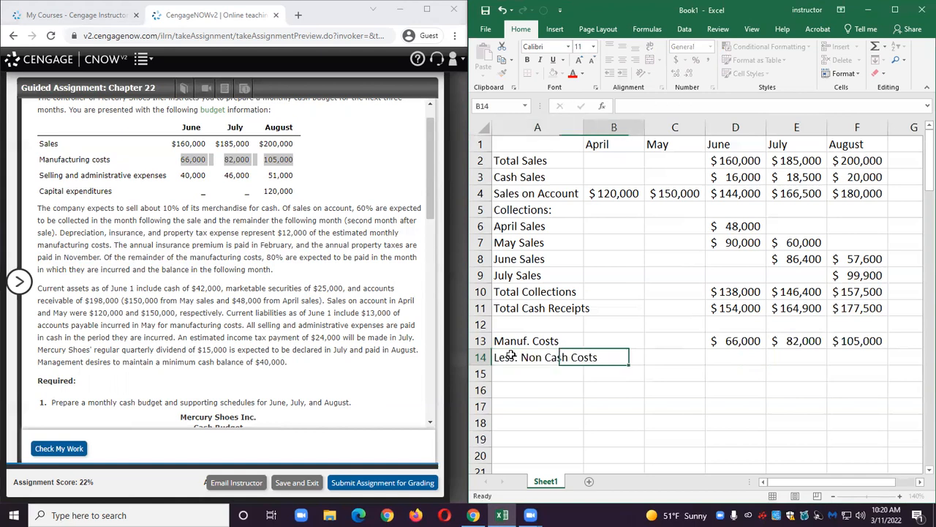
Enter -12000 as non-cash costs for June, July and August in row 14.
key("Tab")
type("-12000")
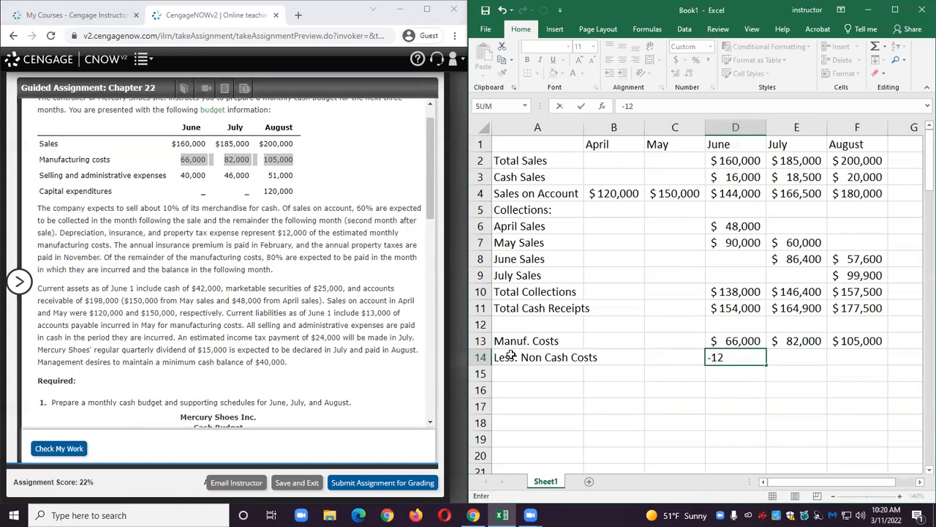
key("Tab")
type("-1")
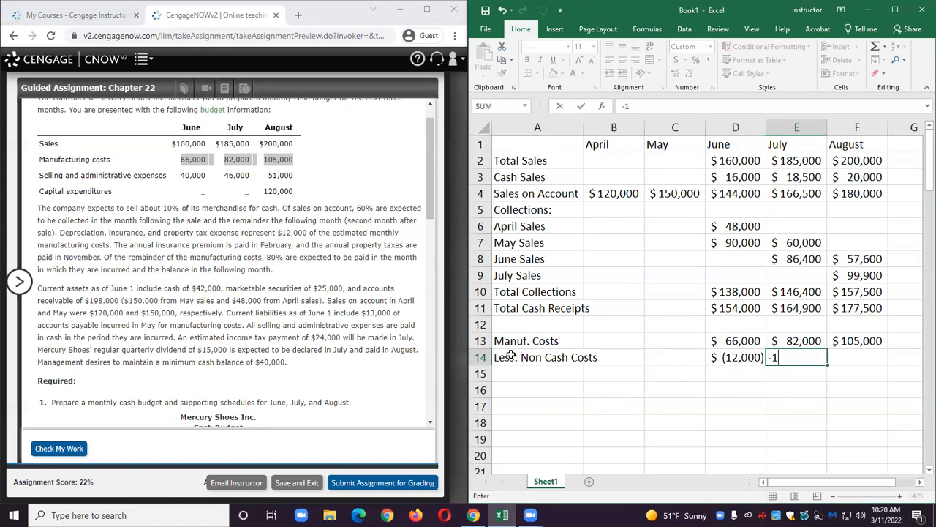
type("20000")
key("Tab")
type("-")
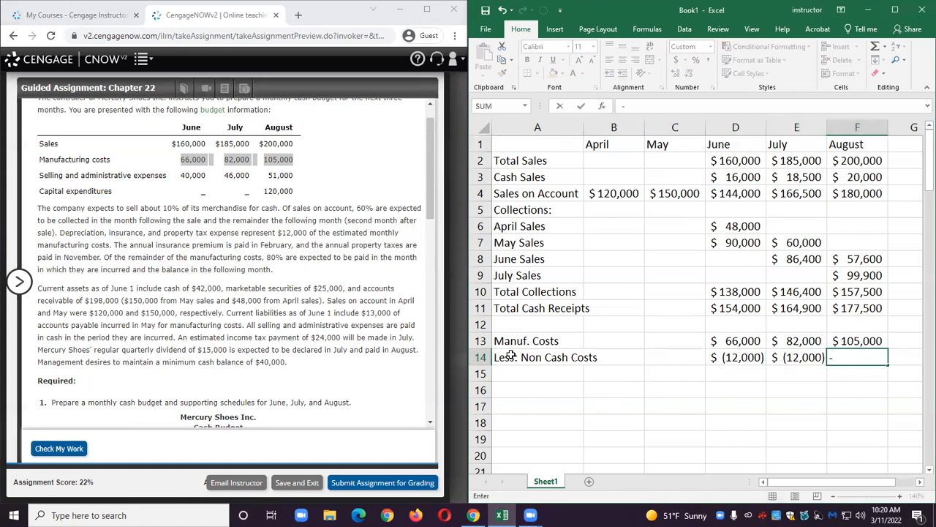
type("12000")
key("Return")
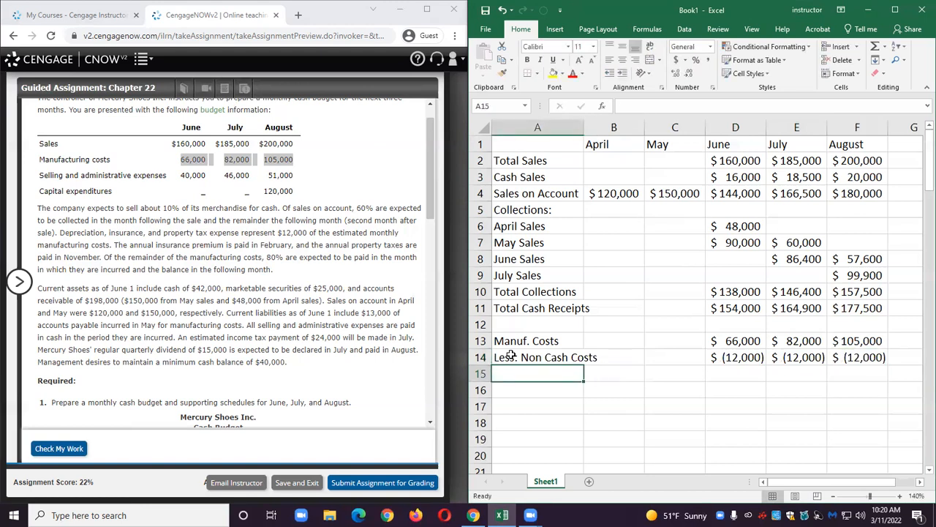
Enter the label Cash Manuf. Costs in A15.
type("Cash ")
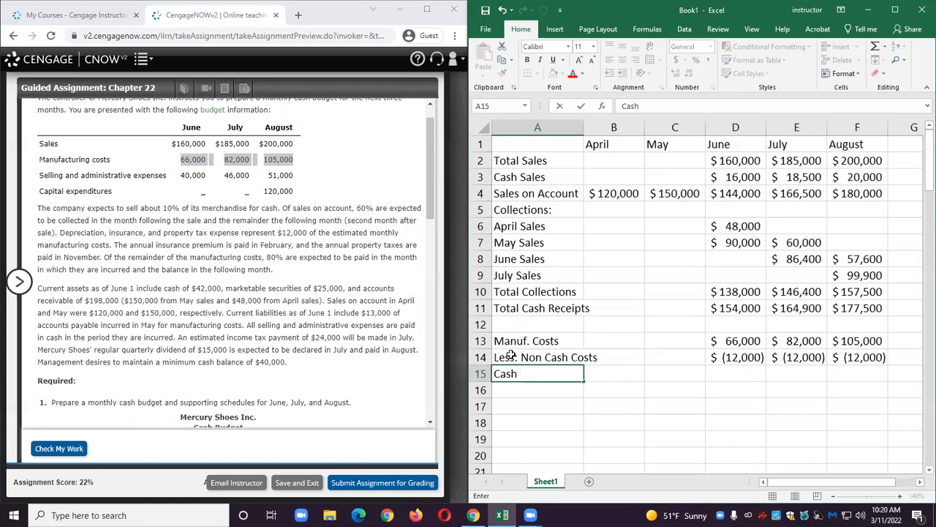
type("Manuf. Costs")
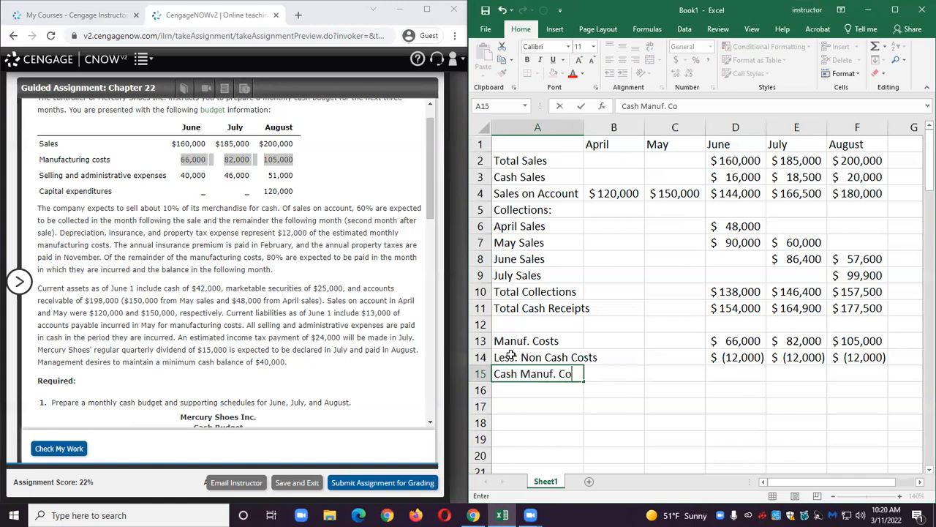
key("Right")
key("Right")
key("Right")
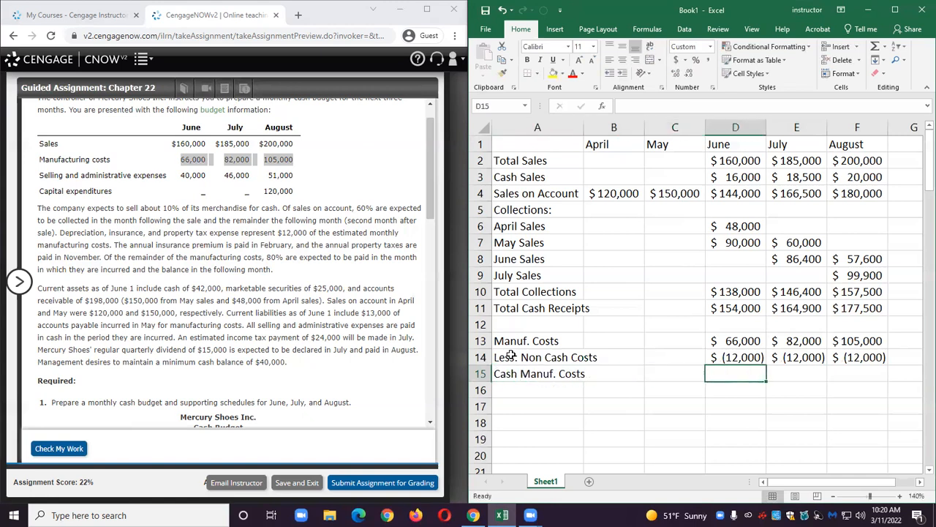
Sum D13:D14 into D15 for June cash manufacturing costs and fill the formula through F15.
left_click(875, 46)
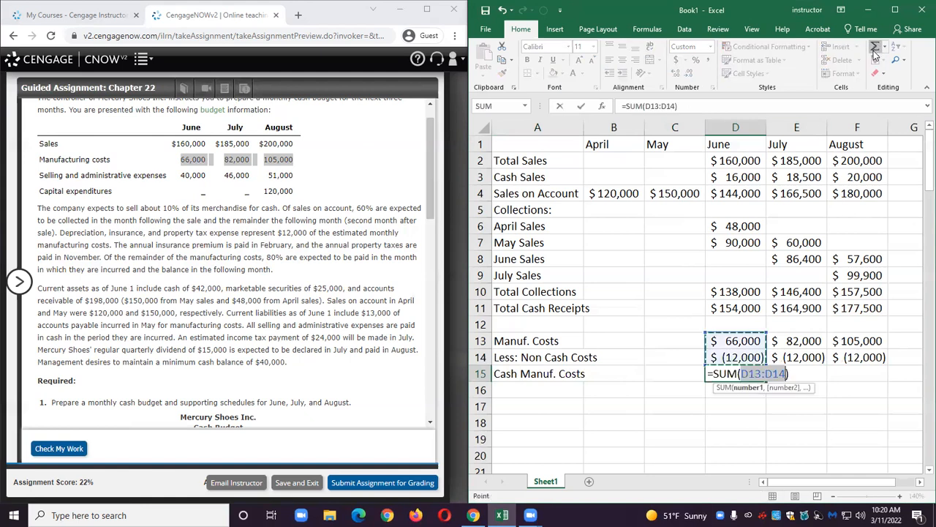
key("Return")
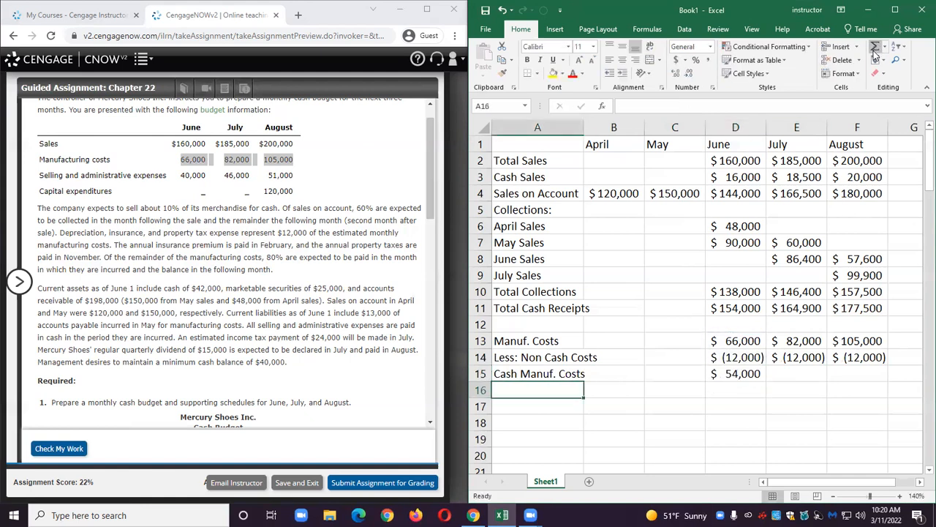
left_click(751, 375)
left_click_drag(767, 381, 860, 384)
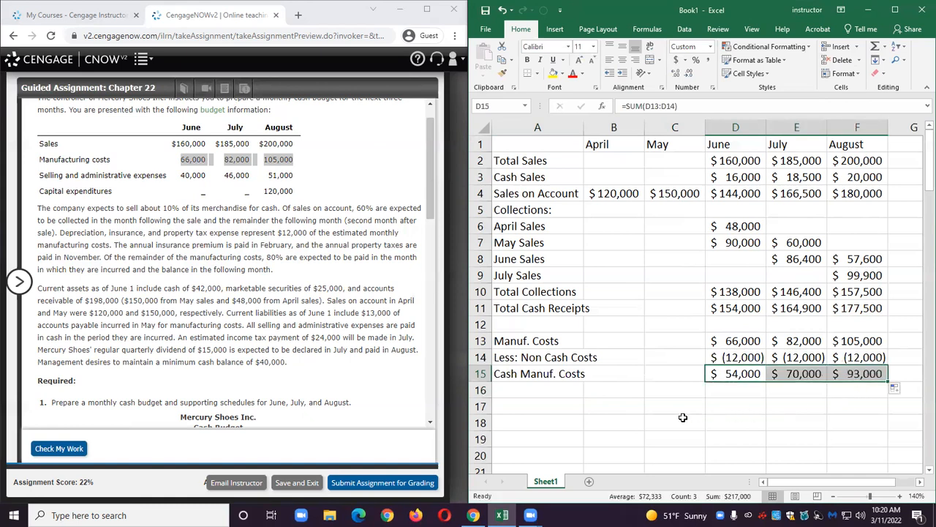
Enter the heading Cash Payments in A16.
left_click(524, 393)
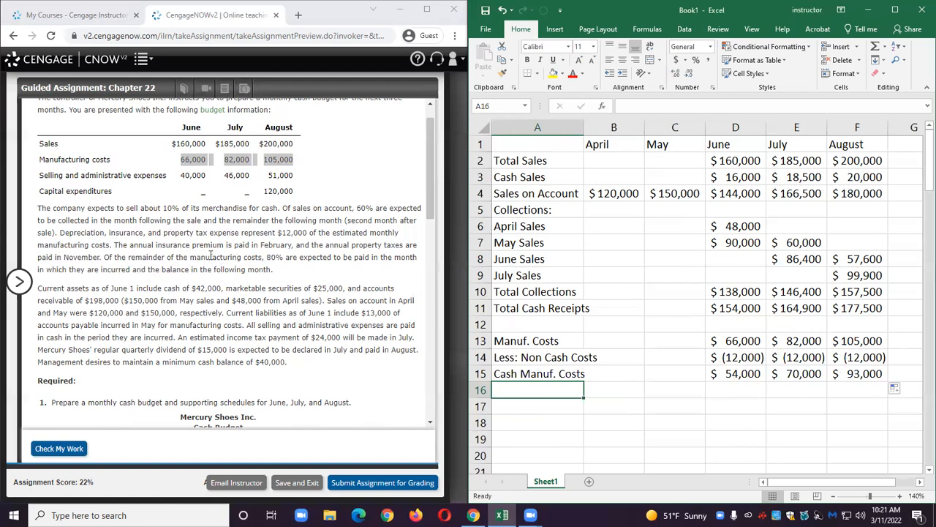
left_click_drag(107, 259, 308, 270)
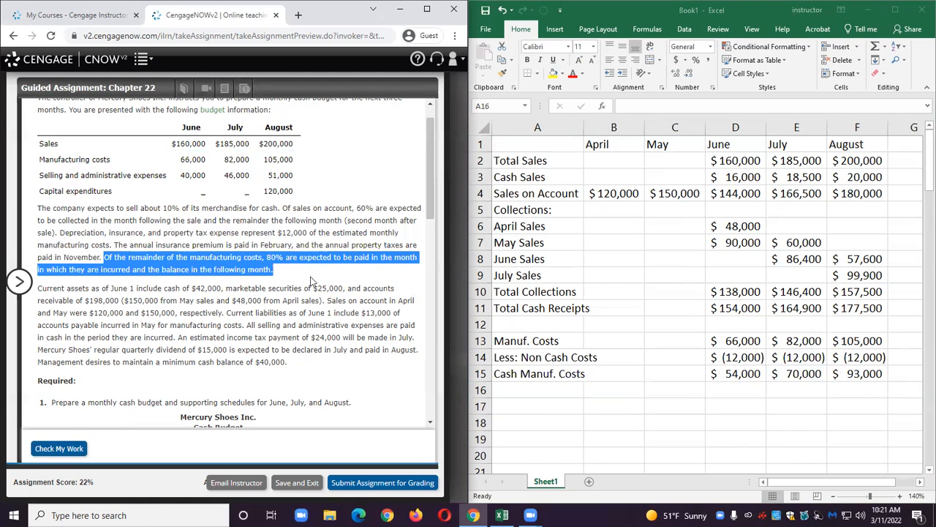
left_click(507, 387)
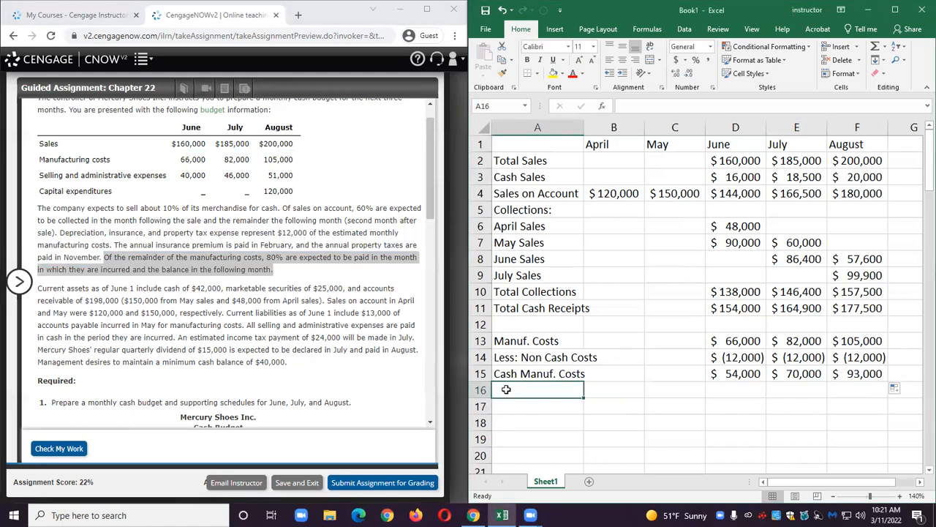
type("Cash P")
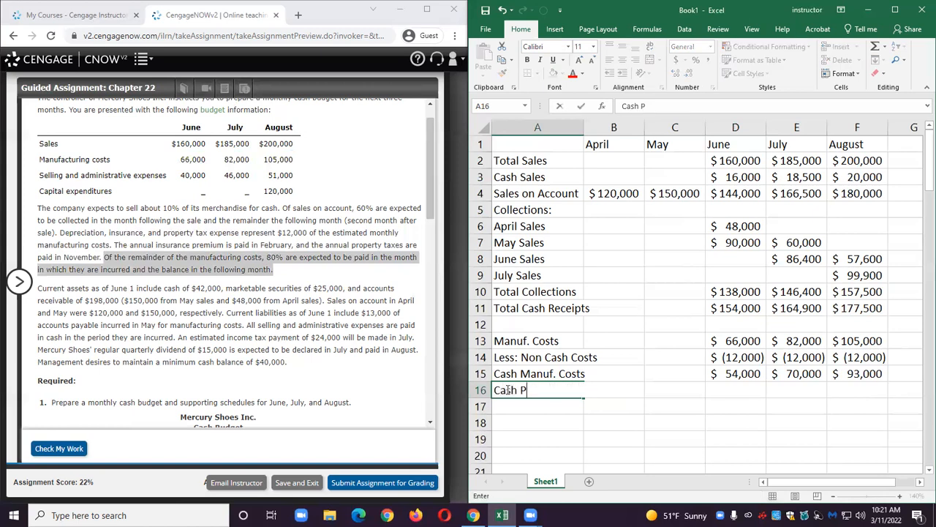
type("ayments")
key("Return")
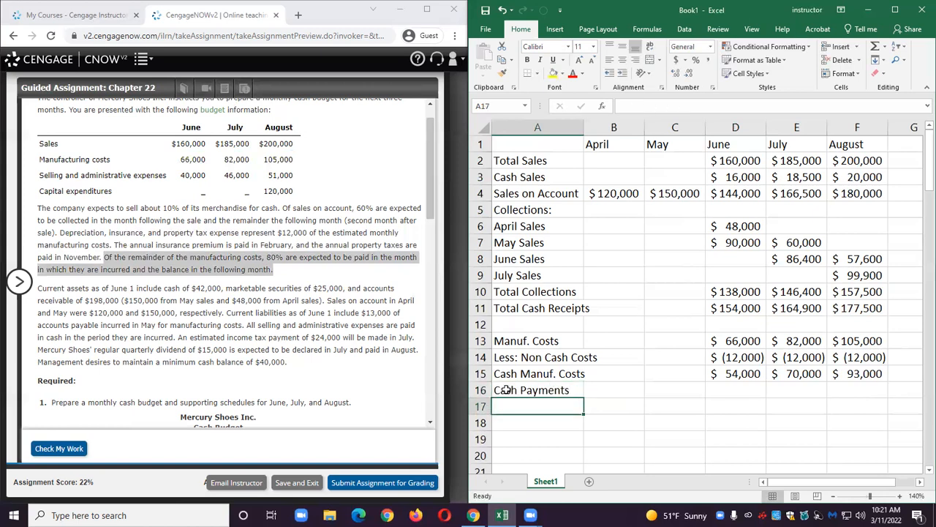
Enter the labels May Costs, June Costs, July Costs and August Costs in A17 through A20.
type("May Co")
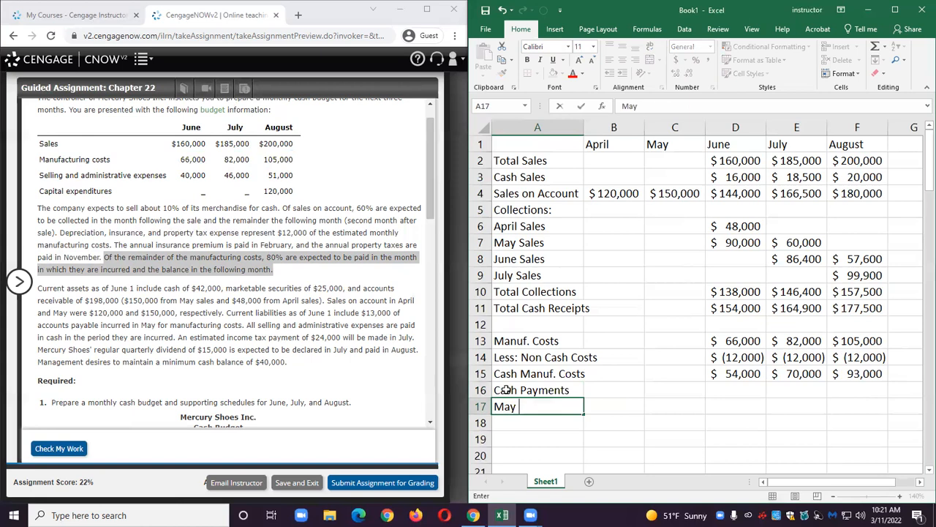
key("BackSpace")
type("osts")
key("Return")
type("June")
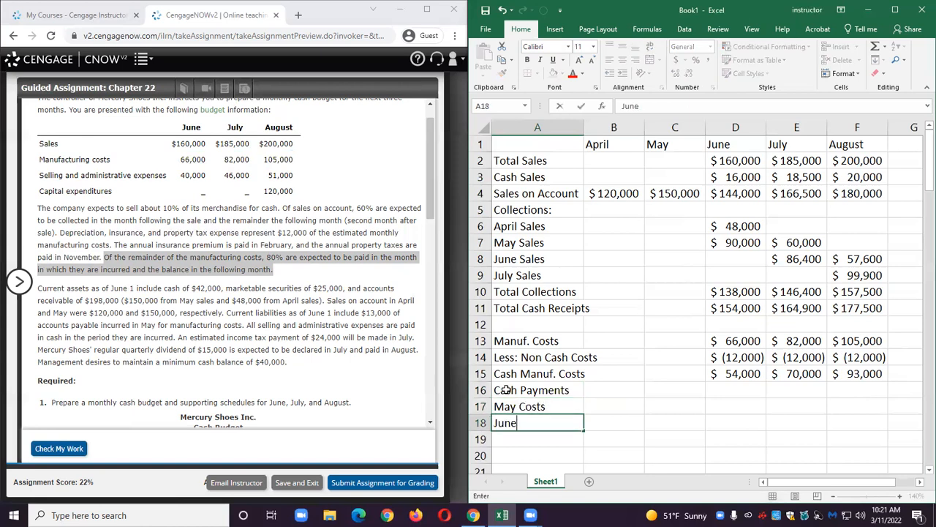
type(" Costs")
key("Return")
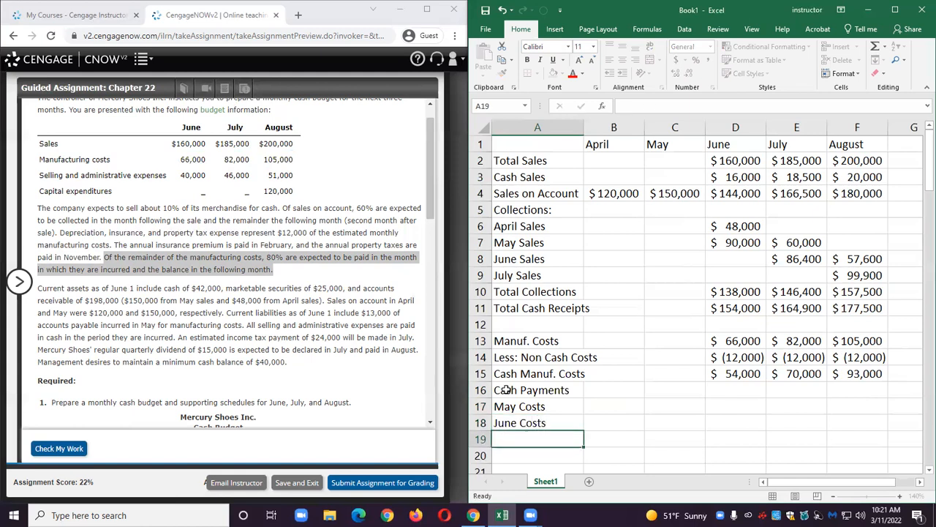
type("July Costs")
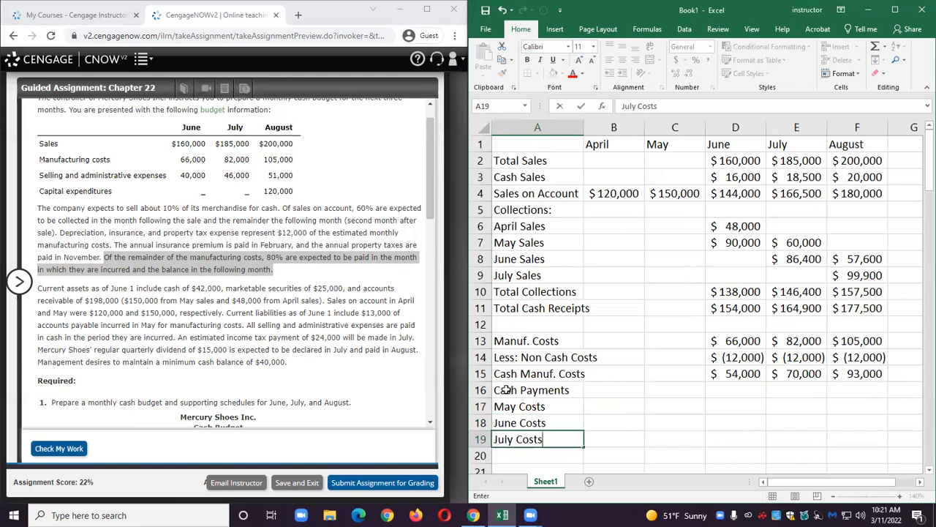
key("Return")
type("A")
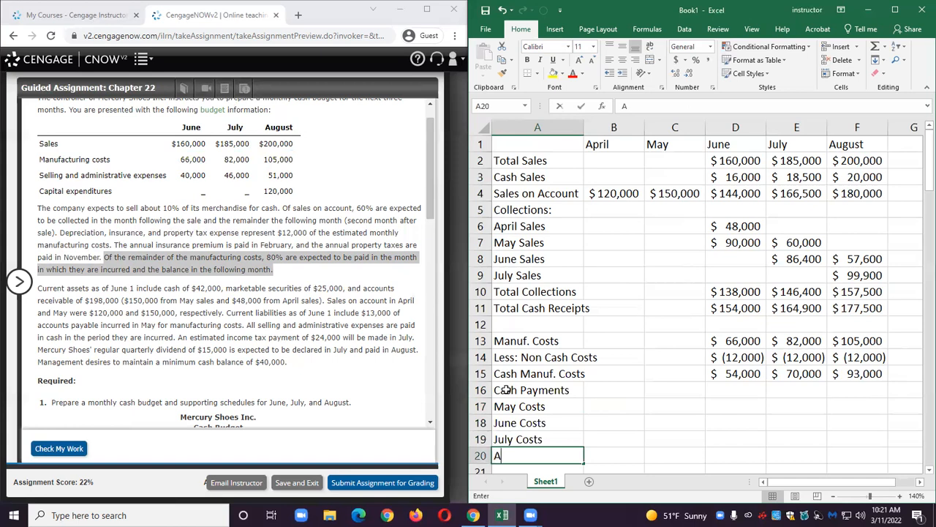
type("ugus")
type("Costs")
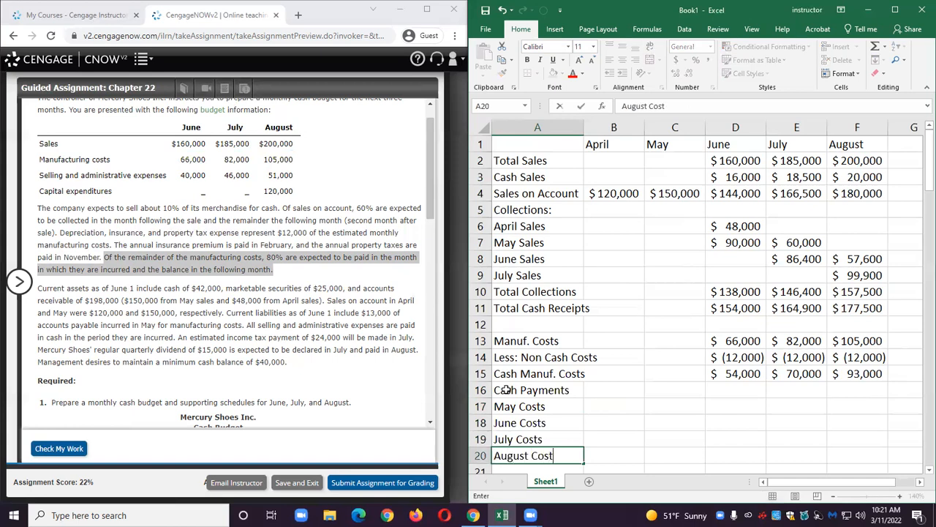
key("Return")
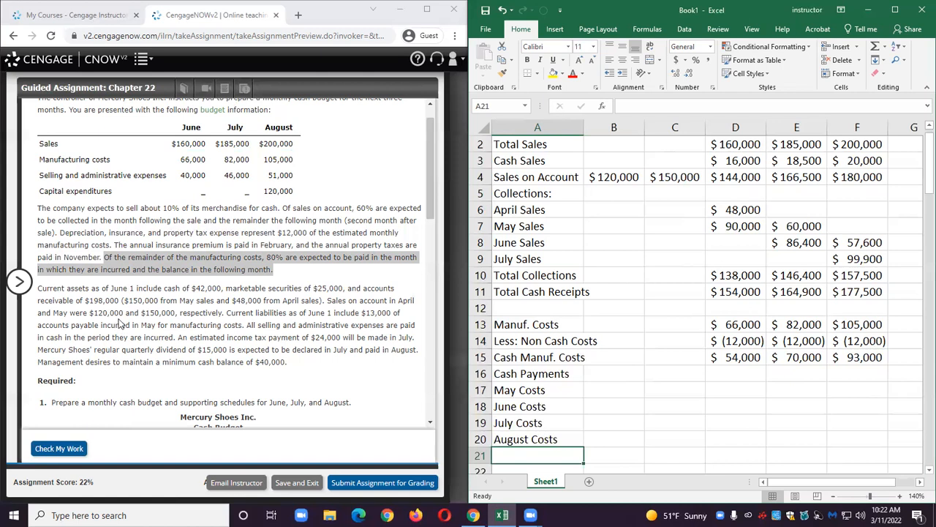
Enter 13000 as the May costs paid in June in D17.
left_click_drag(229, 312, 245, 326)
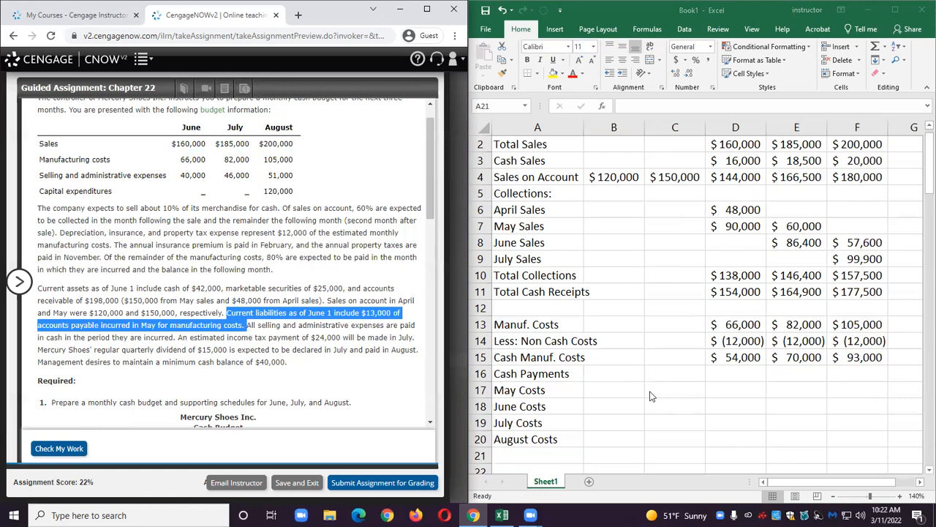
left_click(729, 390)
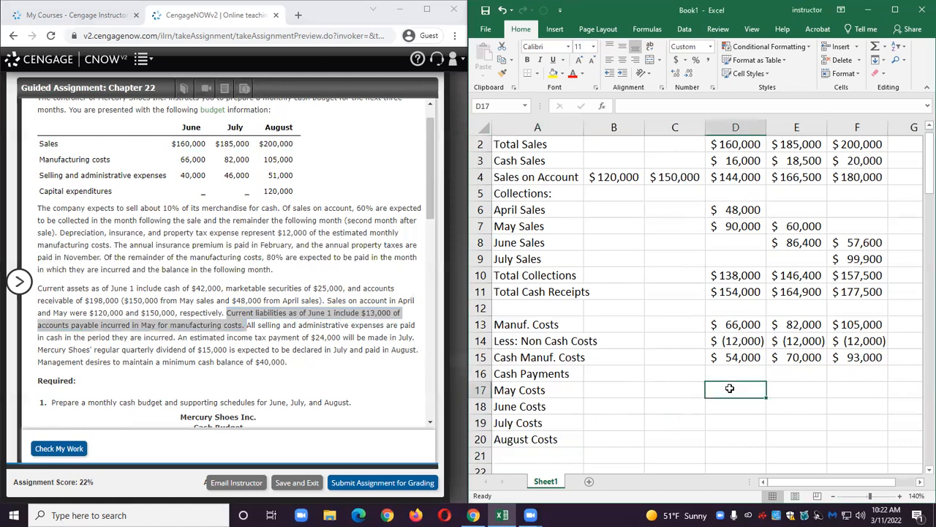
type("13000")
key("Return")
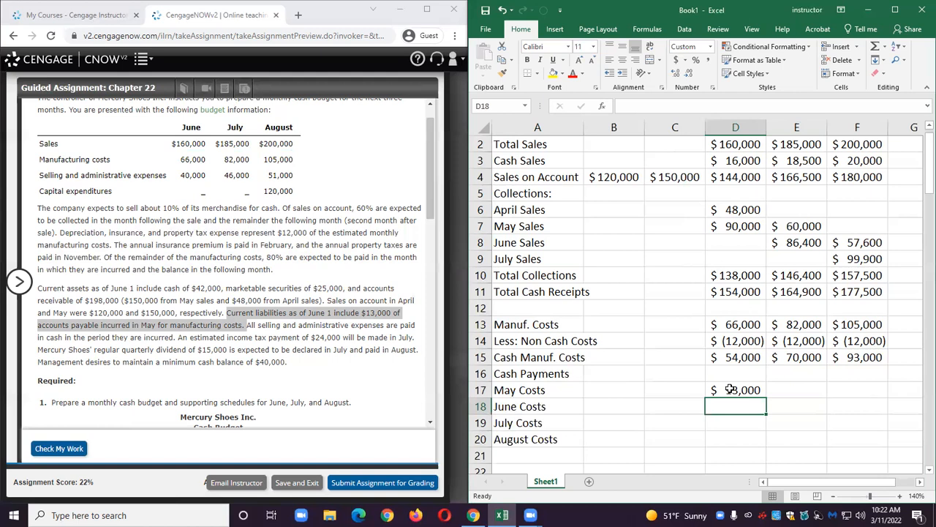
Compute June costs paid as 80% of D15 in D18 and the remaining 20% of D15 in E18.
type("=.8")
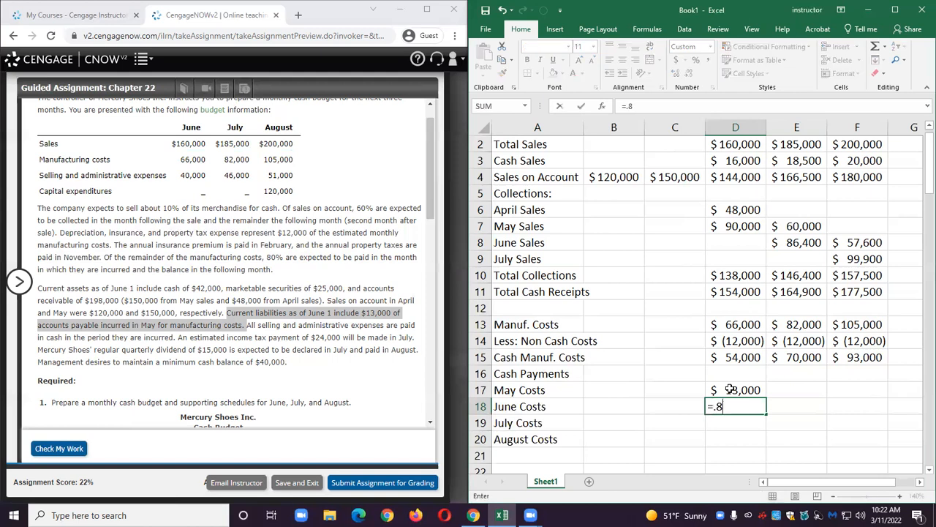
type("*")
left_click(731, 357)
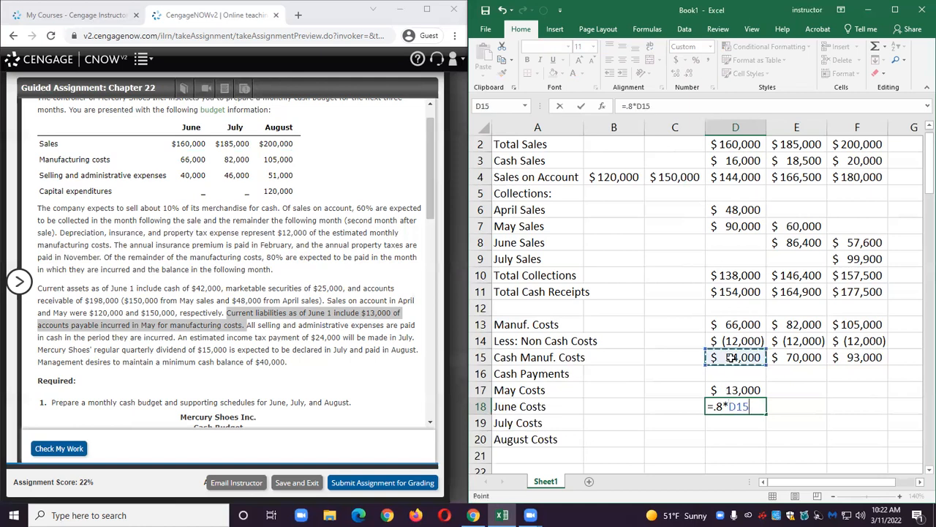
key("Return")
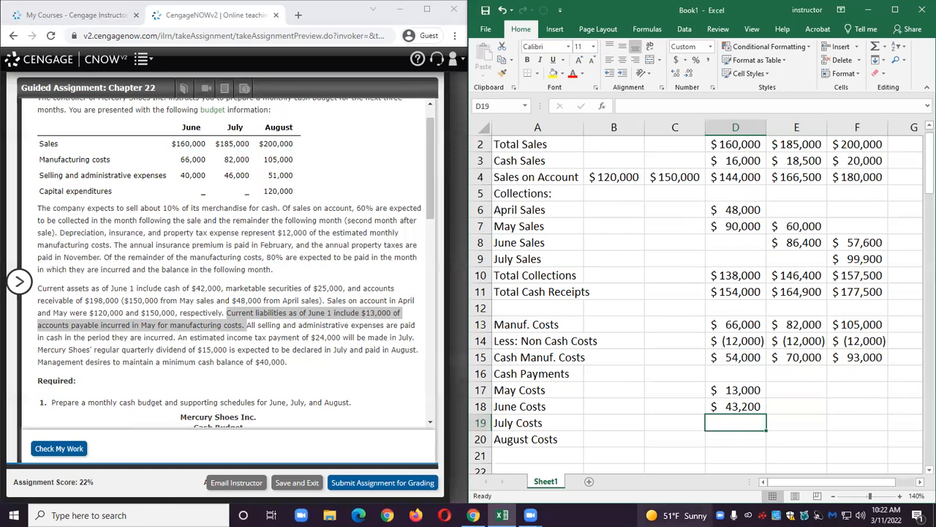
left_click(787, 407)
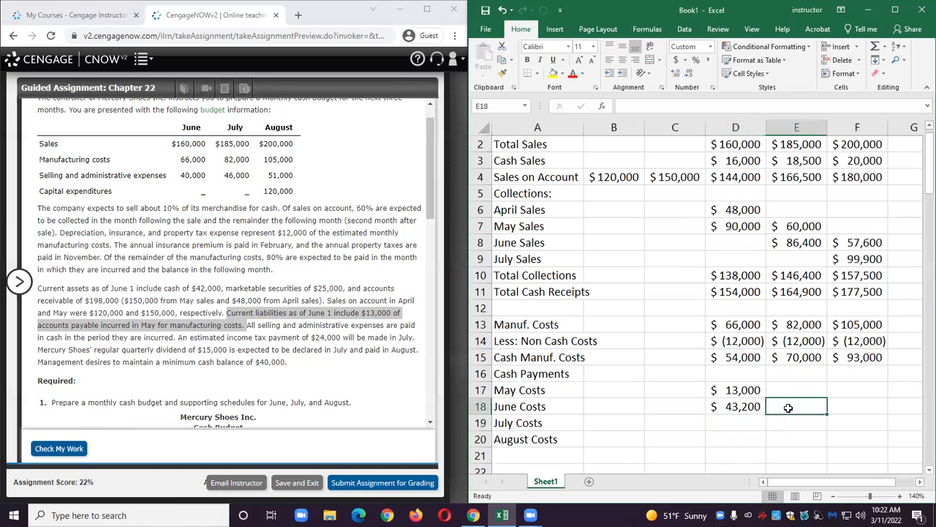
type("=.2")
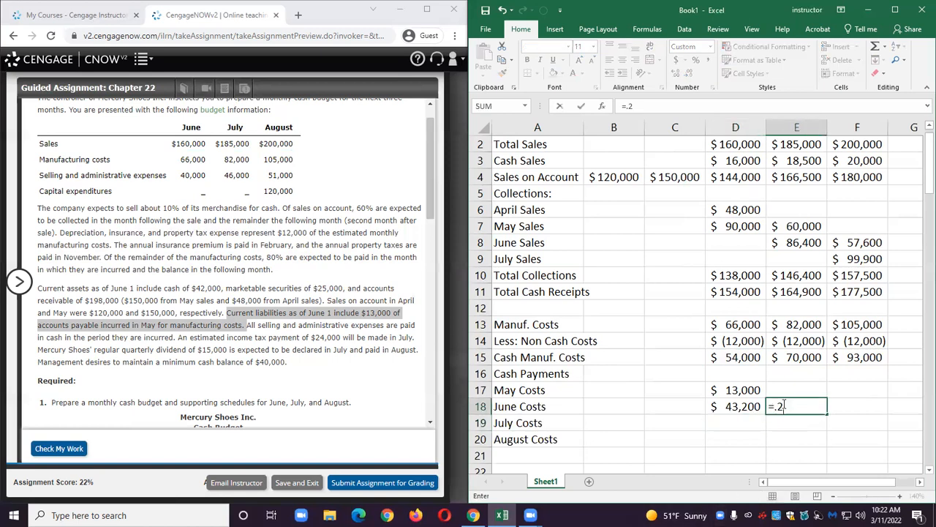
type("*")
left_click(743, 362)
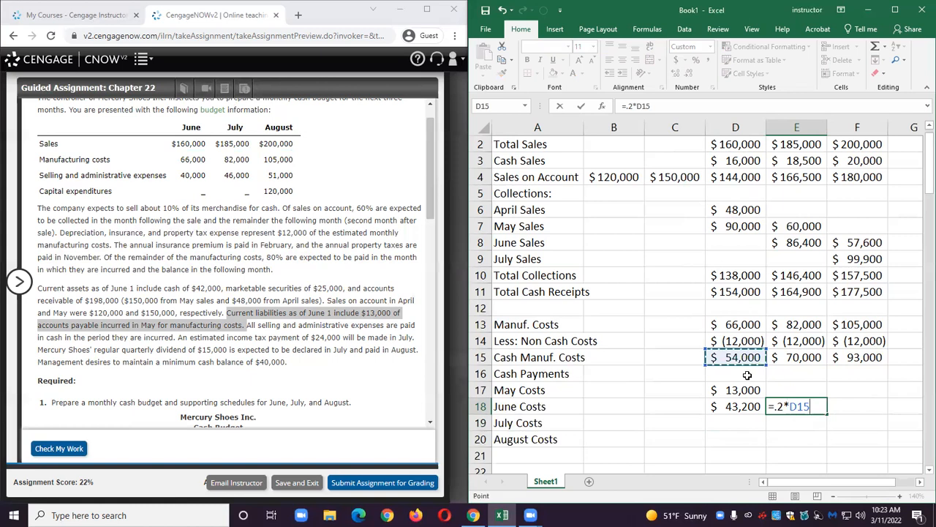
key("Return")
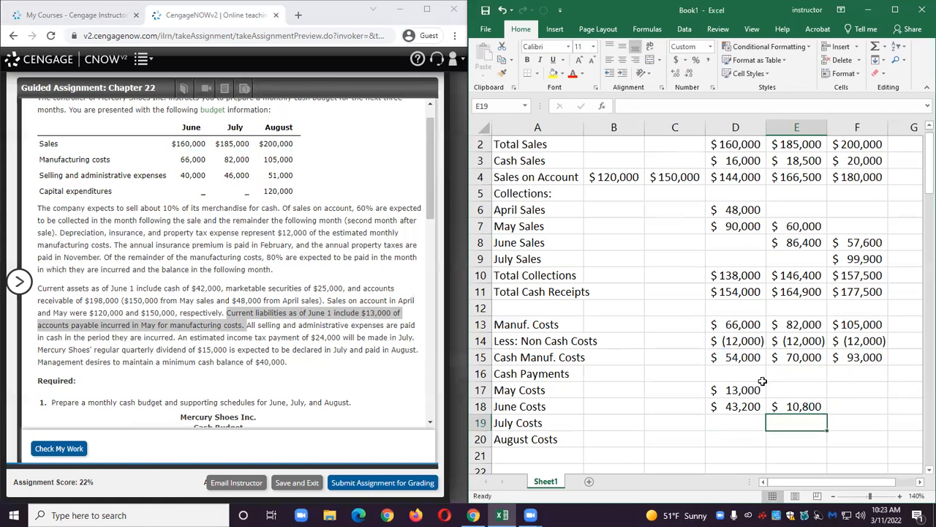
Compute July costs paid as 80% of E15 in E19 and the remaining 20% of E15 in F19.
scroll(762, 381, "up", 1)
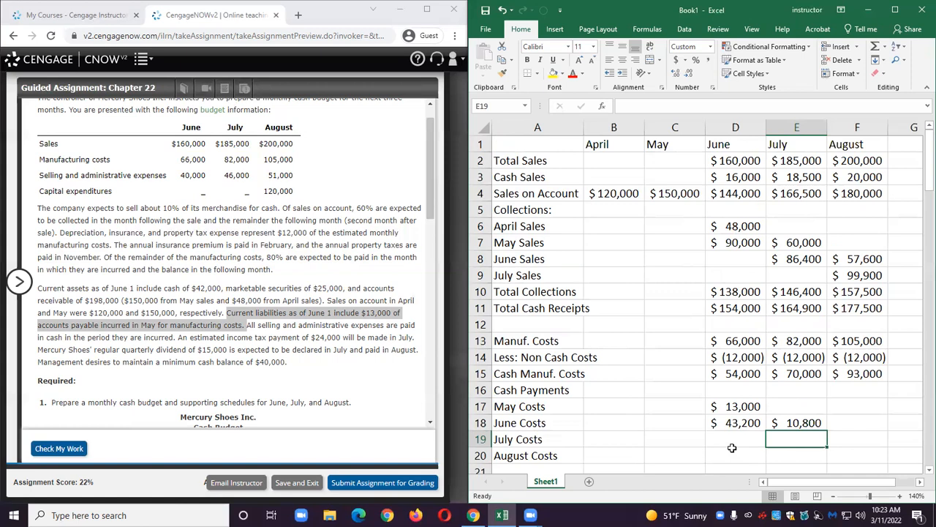
type("=.")
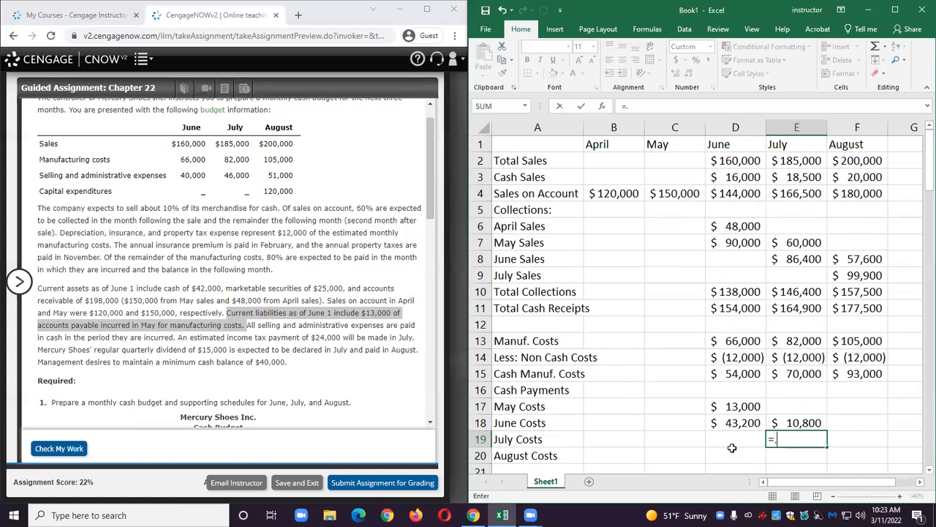
type("8*")
left_click(792, 373)
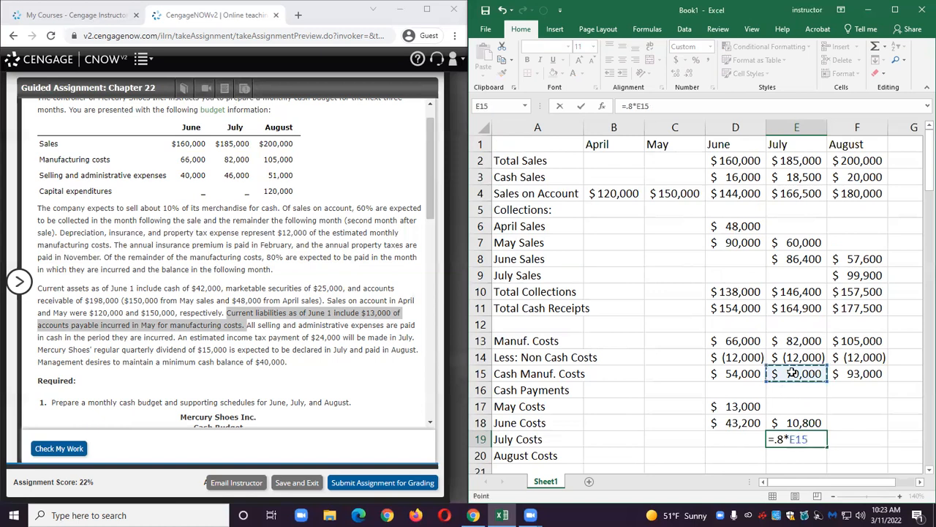
key("Return")
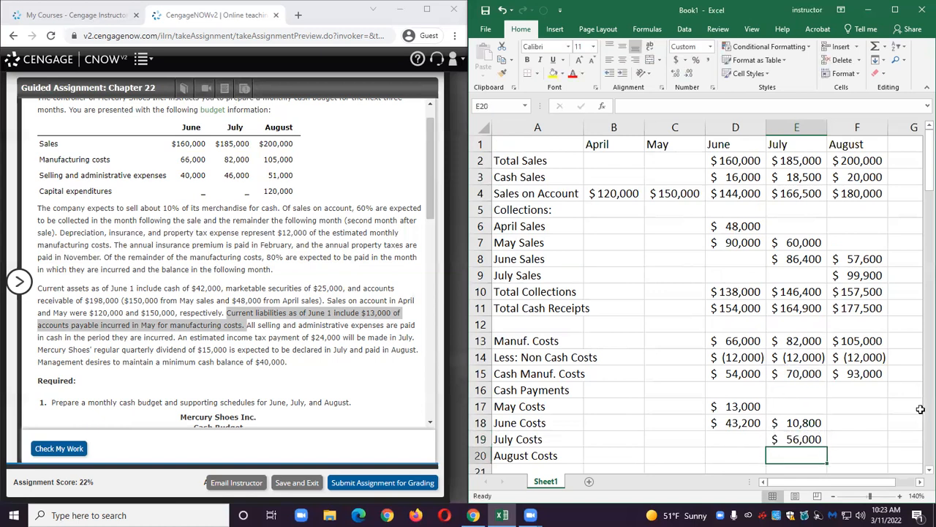
left_click(844, 438)
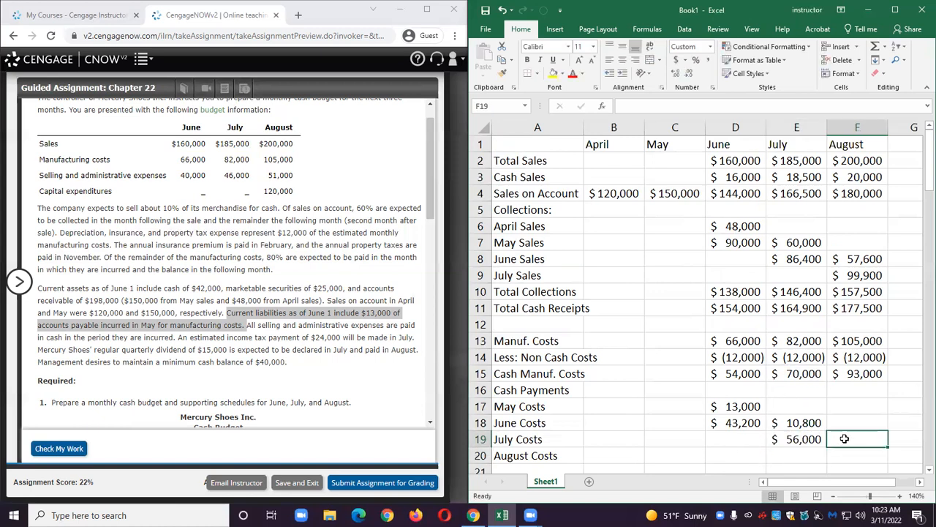
type("=.2*")
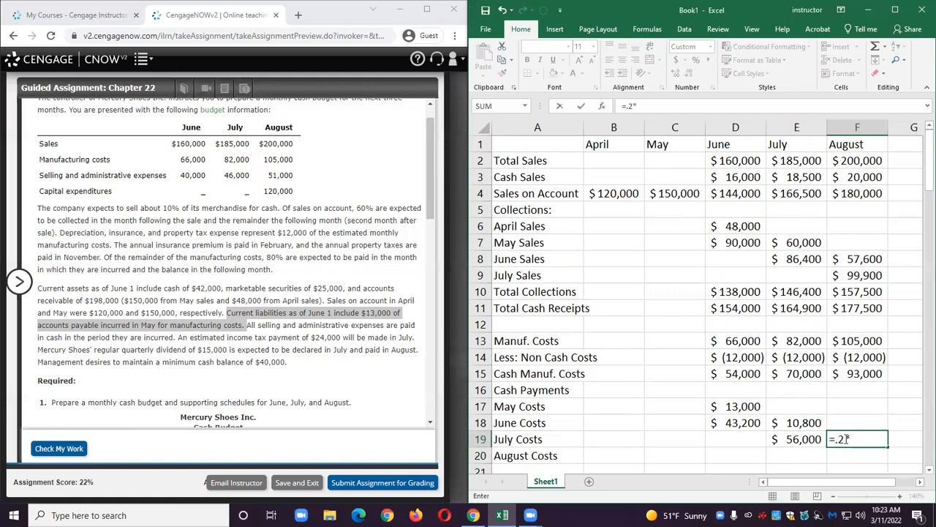
left_click(808, 371)
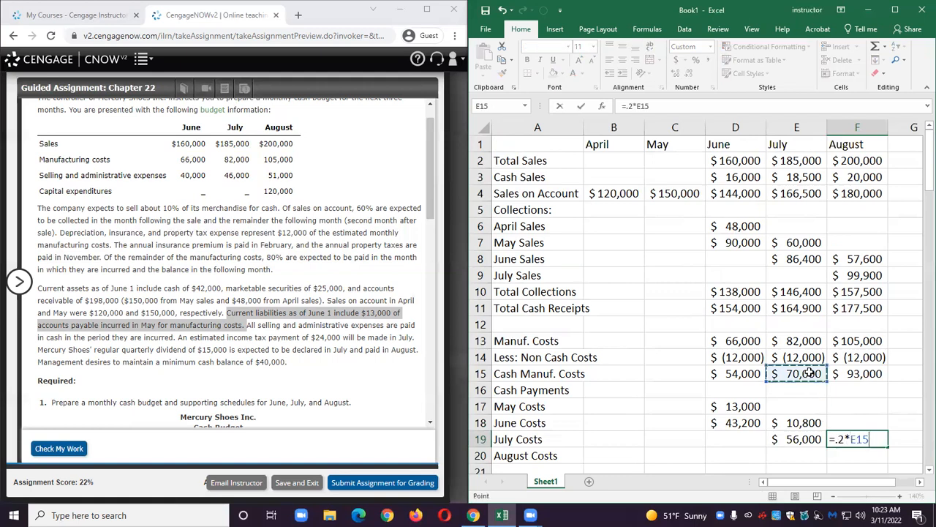
key("Return")
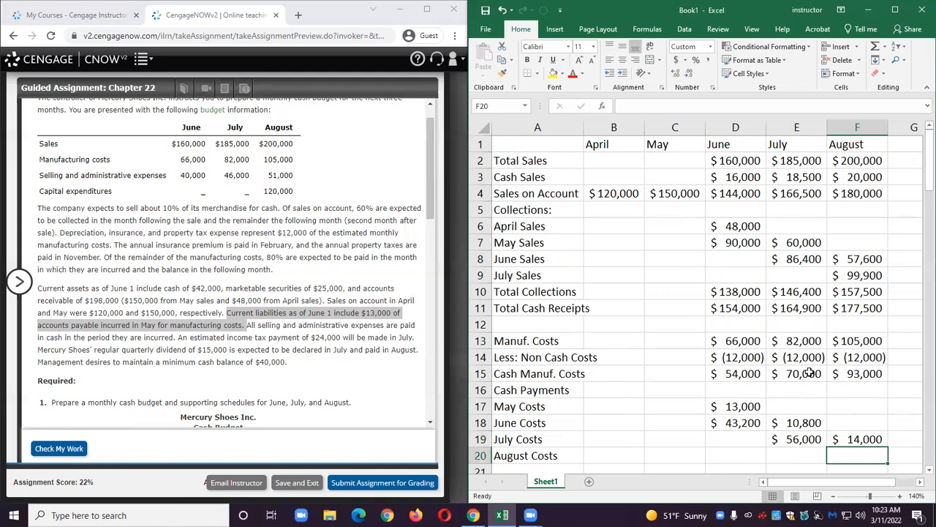
Compute August costs paid in August as 80% of F15 in F20.
type("=")
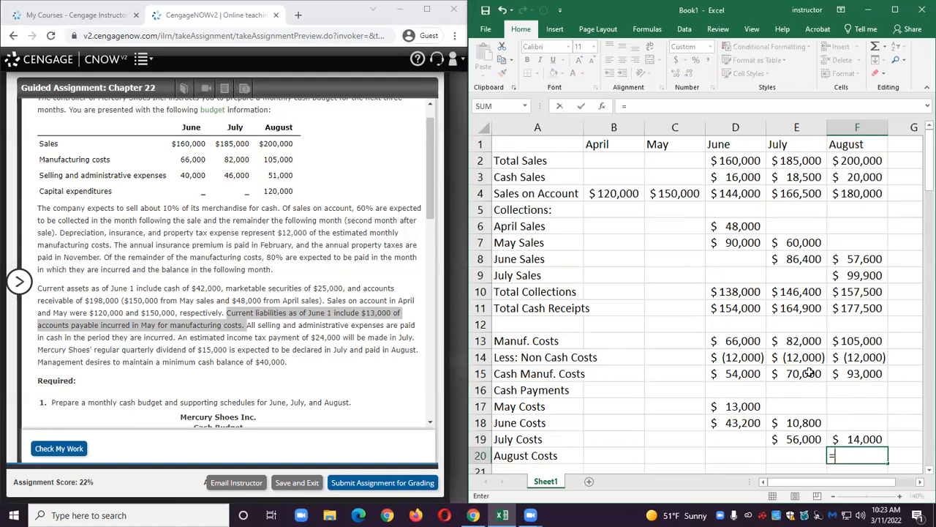
type(".8*")
left_click(861, 373)
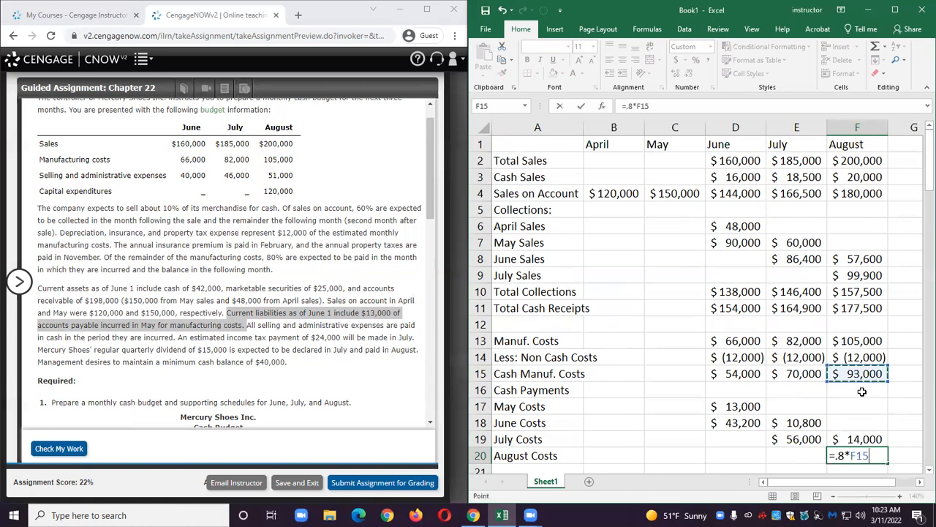
key("Return")
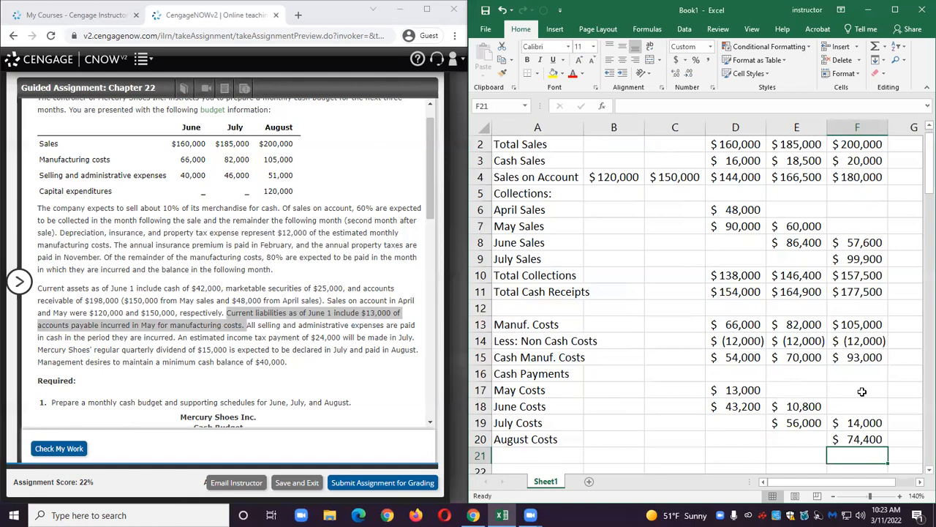
Enter the label Total Manuf. Cash Payments in A21.
left_click(547, 457)
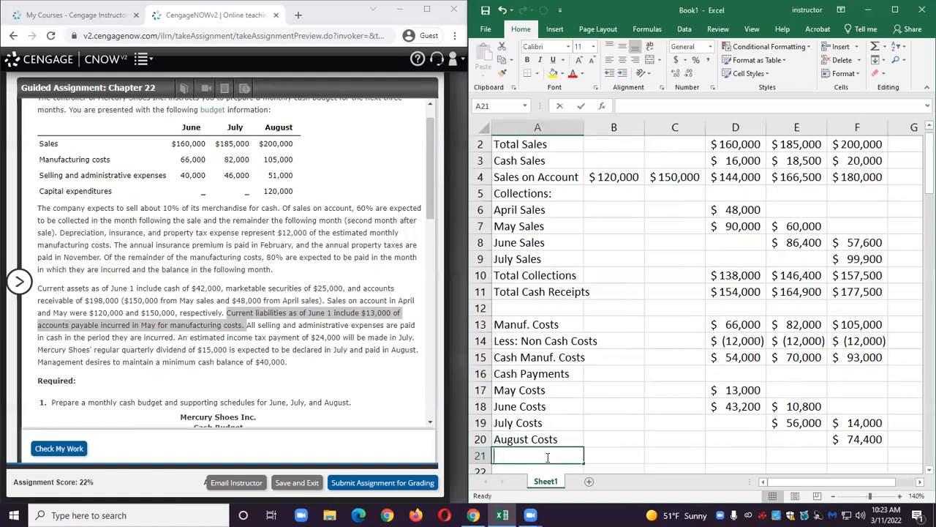
type("Total M")
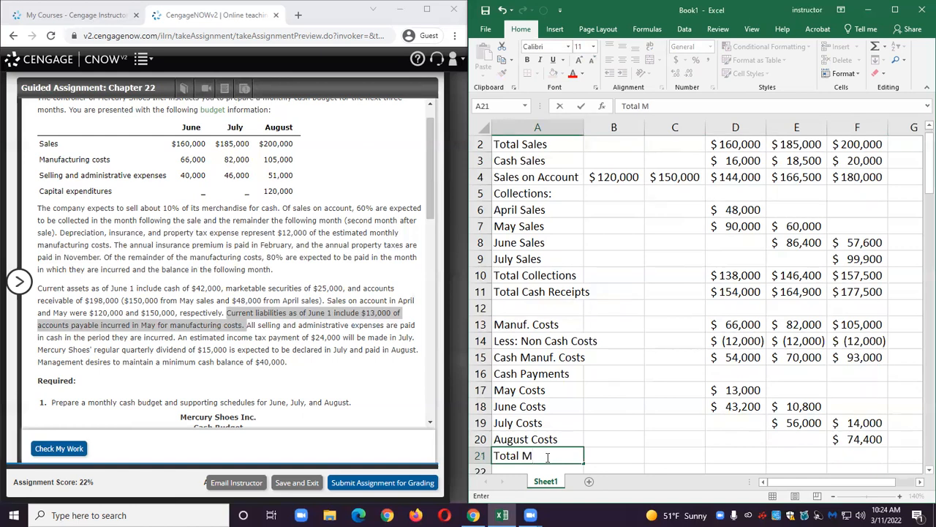
type("anuf. Cash Payments")
key("ctrl+Return")
AutoSum D17:D20 into D21 for total manufacturing cash payments and fill the formula through F21.
key("Right")
key("Right")
key("Right")
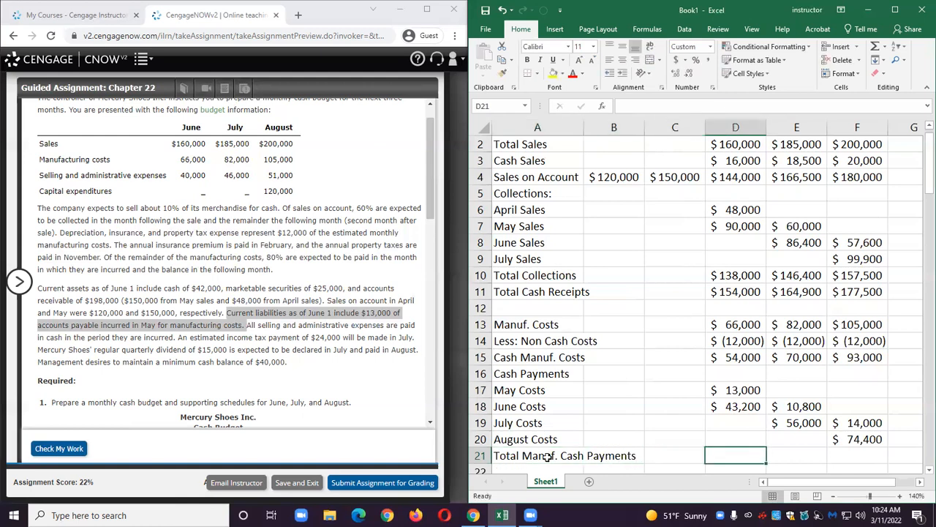
left_click(876, 48)
key("Return")
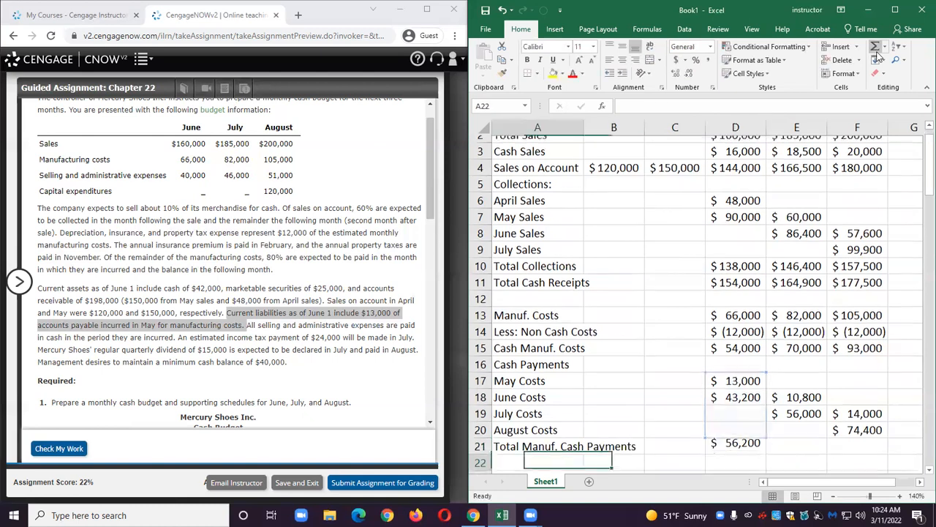
left_click(754, 441)
left_click_drag(765, 445, 865, 448)
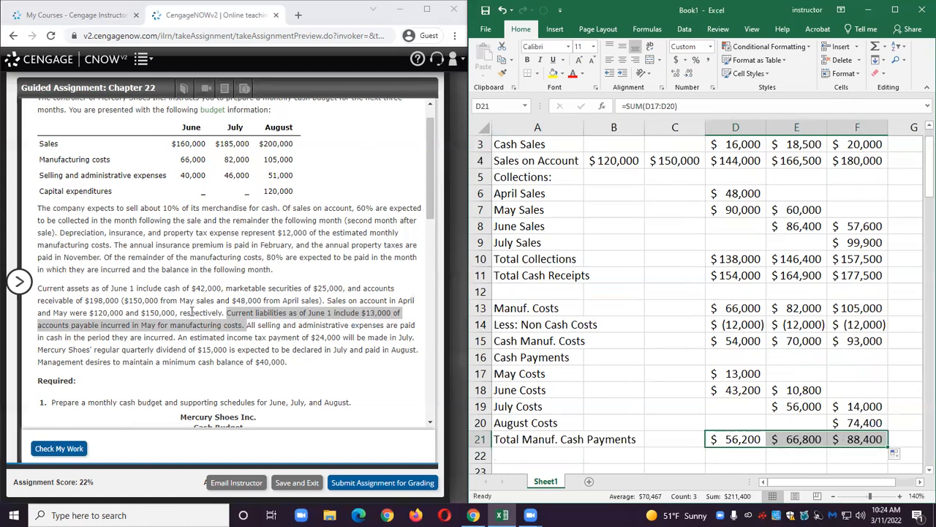
In the cash budget form, choose Manufacturing costs as the first cash payment and enter 56200, 66800 and 88,400 for June to August.
scroll(192, 311, "down", 3)
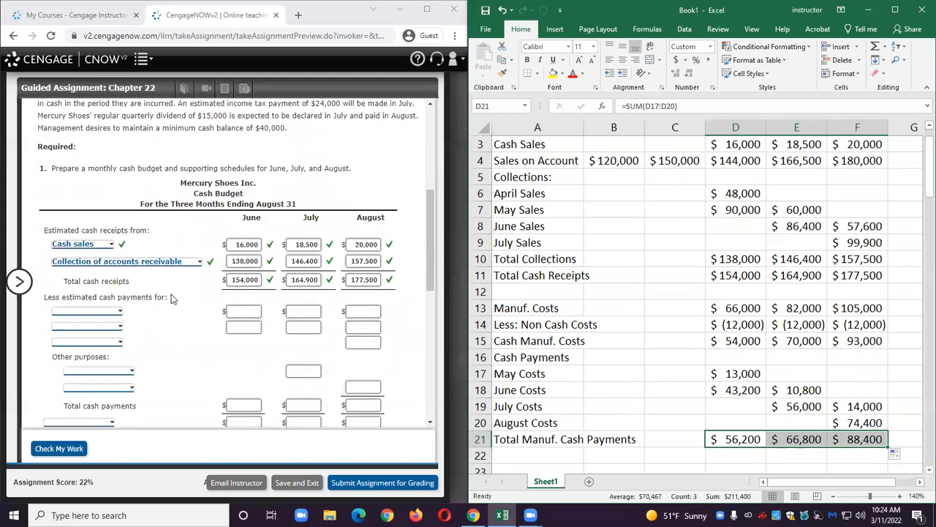
left_click(116, 312)
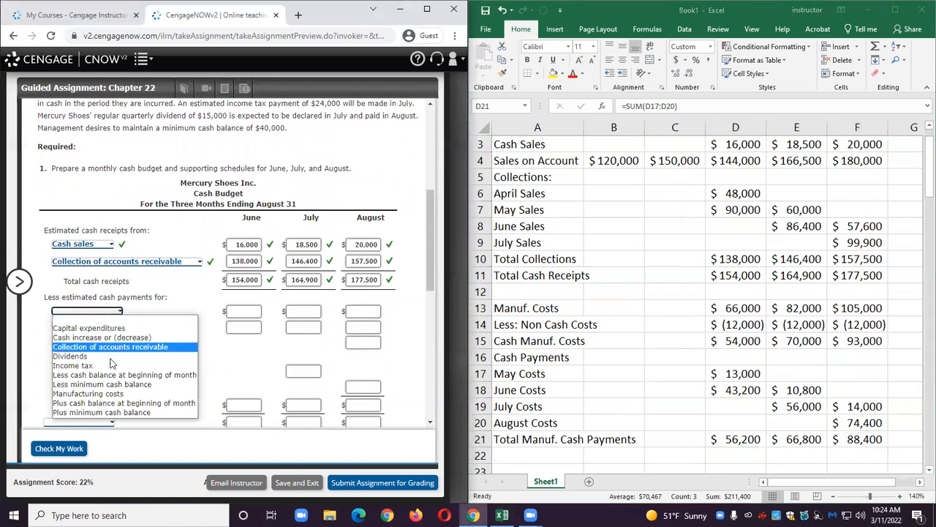
left_click(120, 394)
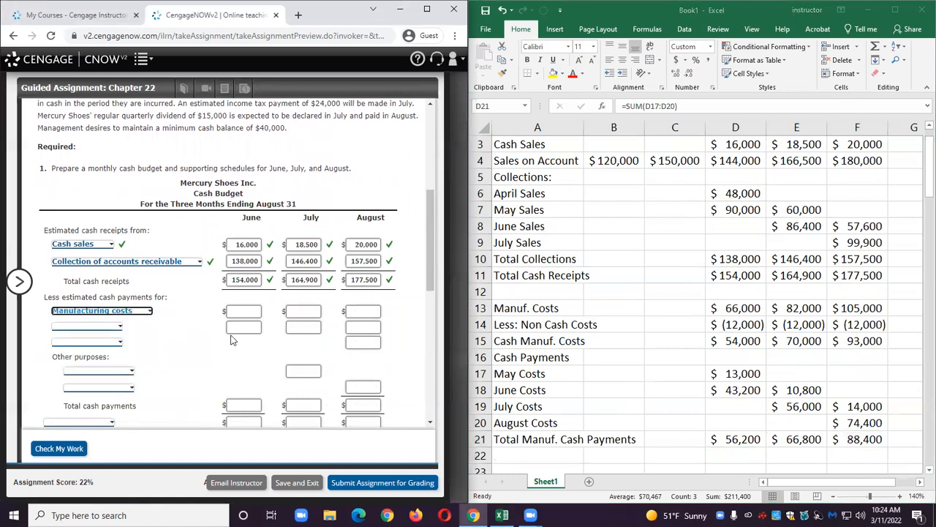
left_click(240, 312)
type("56200")
key("ctrl+a")
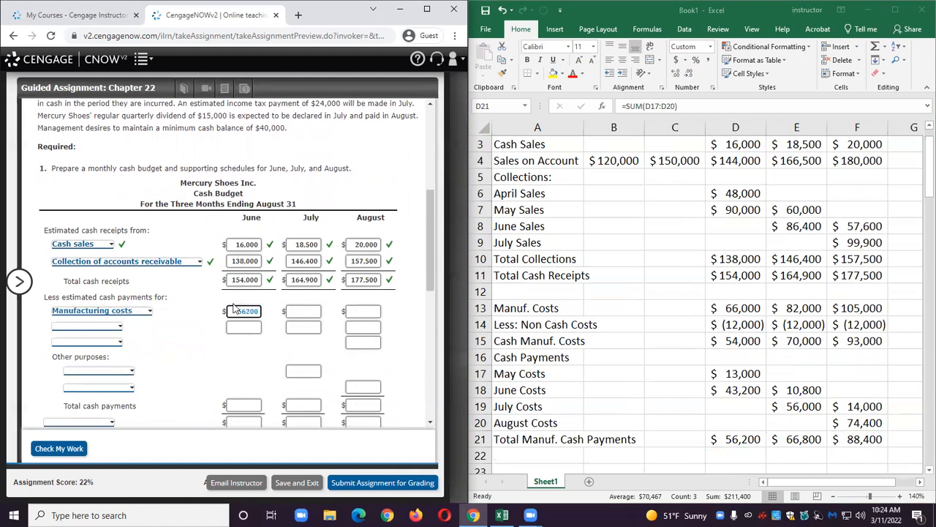
left_click(297, 310)
type("66800")
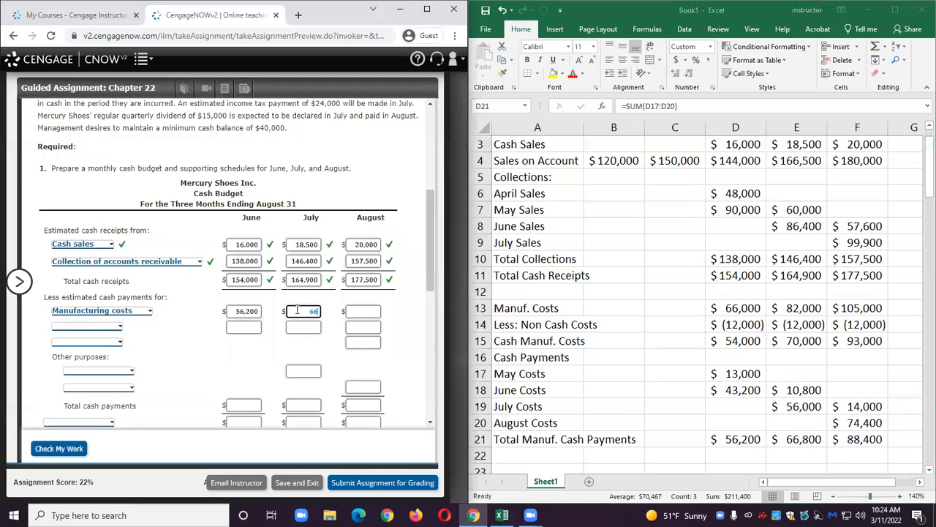
key("ctrl+a")
left_click(364, 313)
type("88,400")
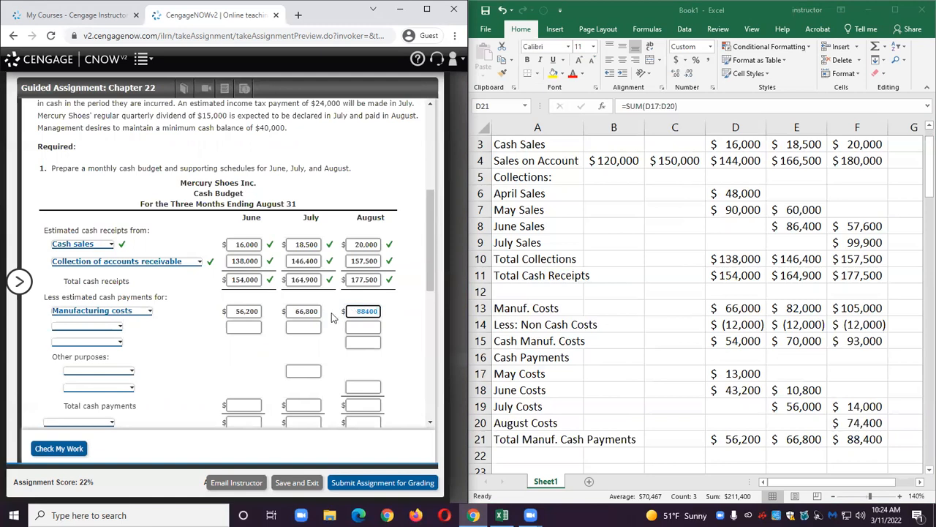
Choose Selling and administrative expenses as the second cash payment line in the form.
left_click(284, 356)
scroll(106, 322, "up", 1)
scroll(106, 322, "down", 1)
left_click(93, 326)
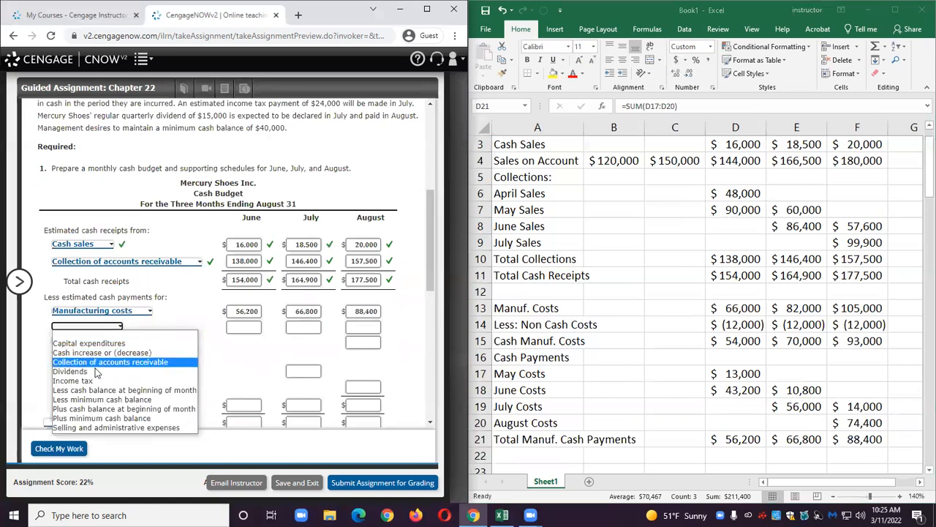
left_click(109, 427)
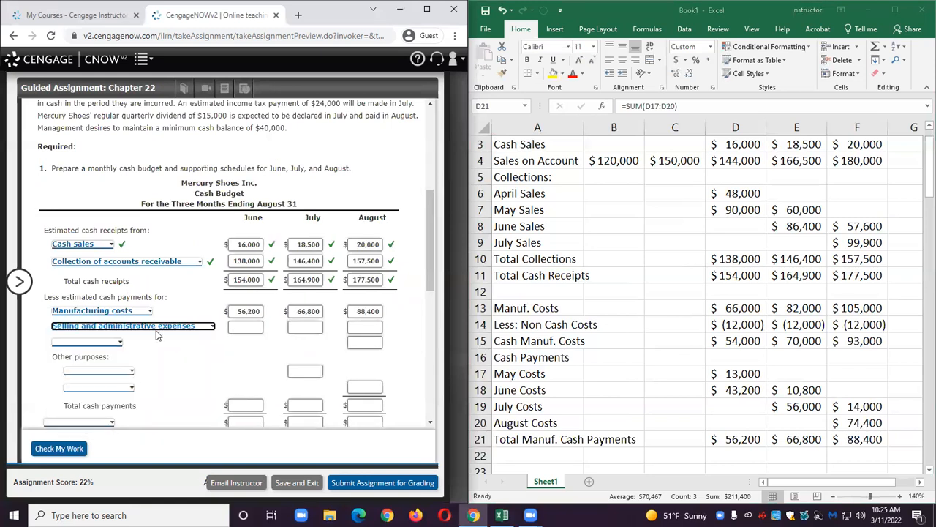
Enter the Selling and Admin. row in row 22 with 40,000, 46,000 and 51000 for June to August.
scroll(156, 330, "up", 5)
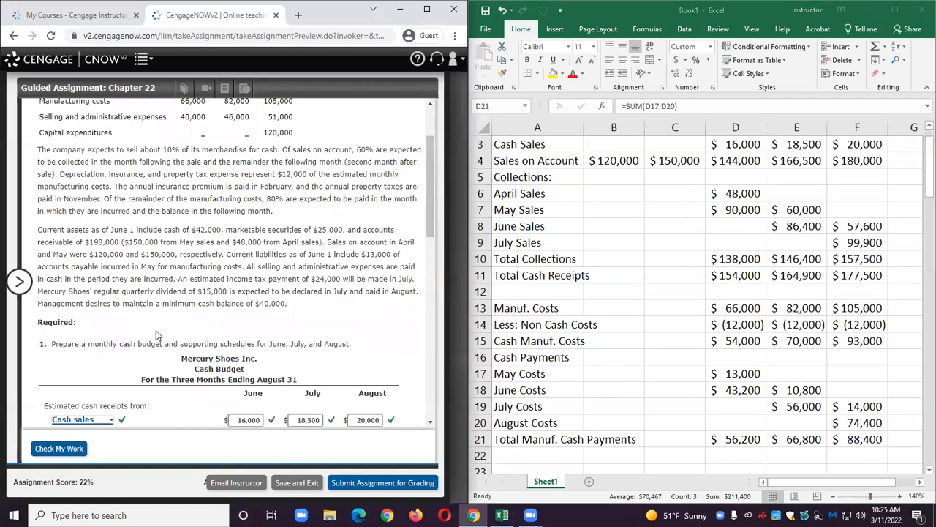
scroll(156, 330, "up", 3)
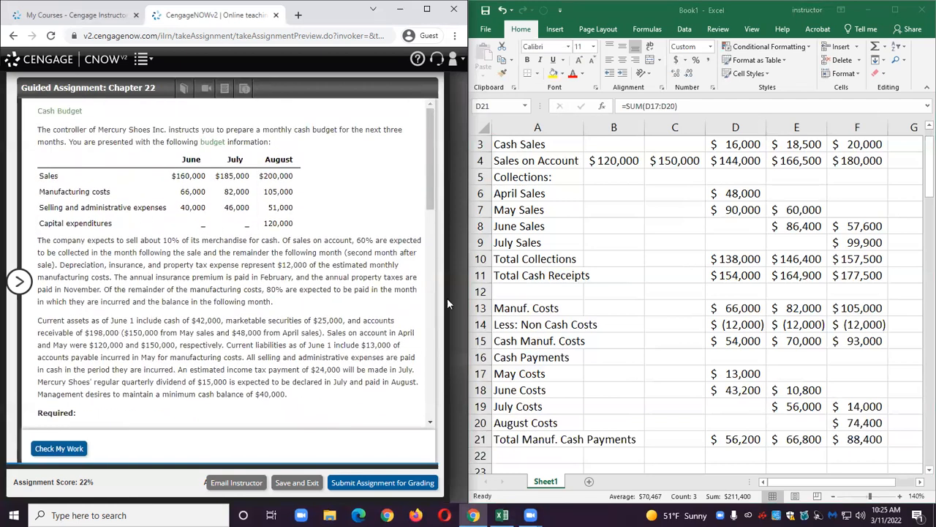
scroll(515, 318, "down", 1)
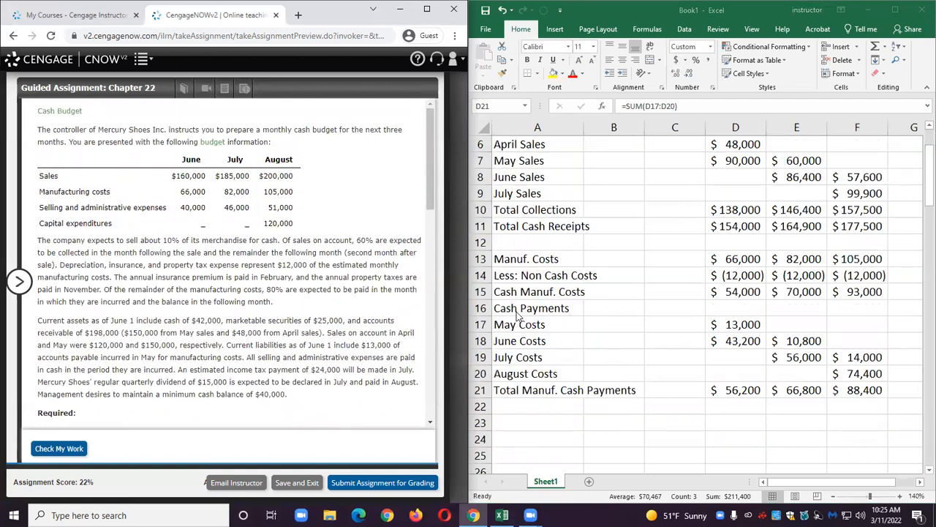
left_click(512, 406)
type("Sel")
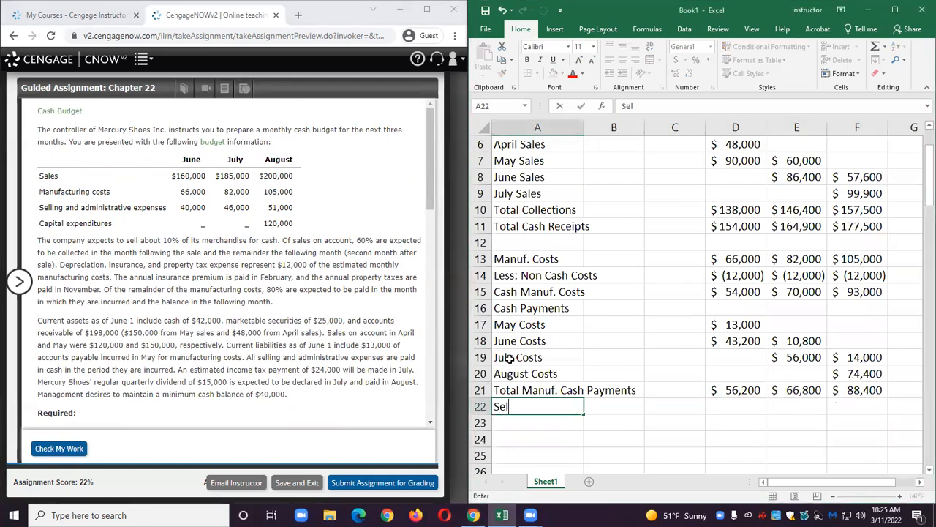
type("ling and Admin.")
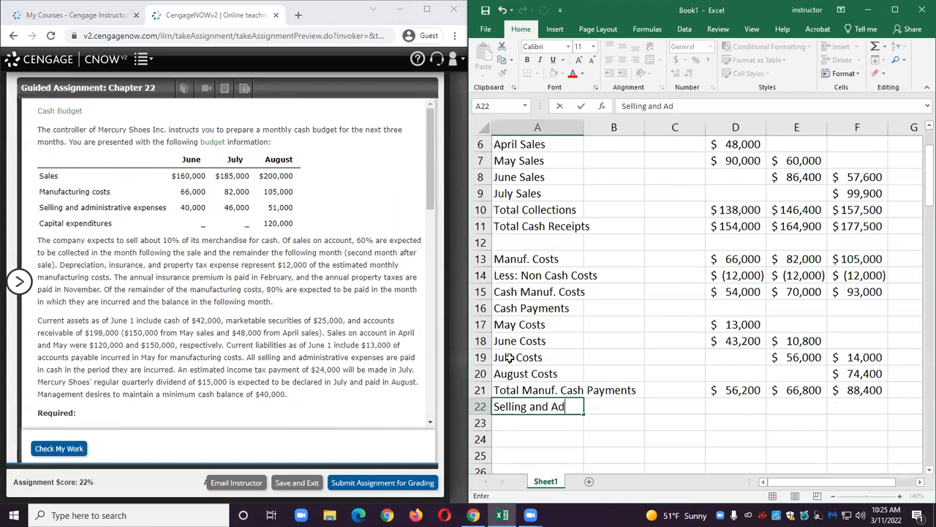
key("Tab")
key("Tab")
key("Tab")
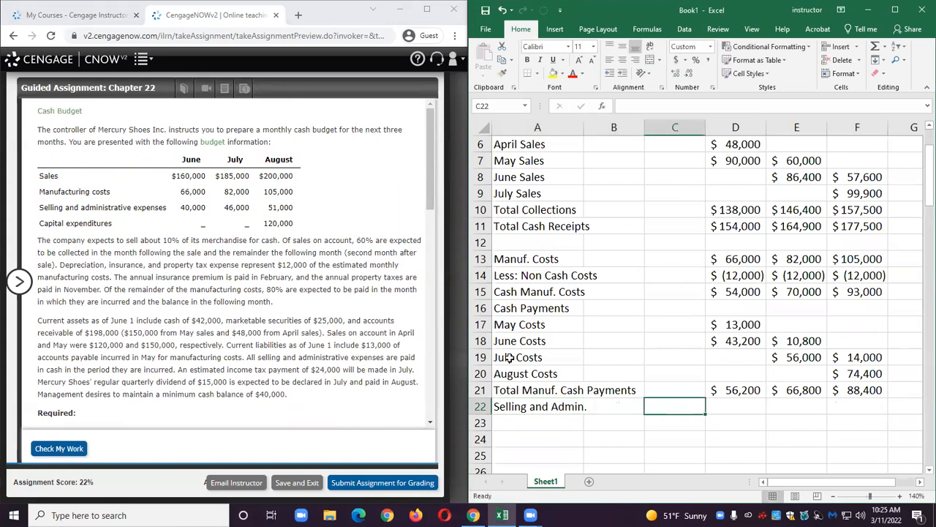
type("40,0")
type("00")
key("Tab")
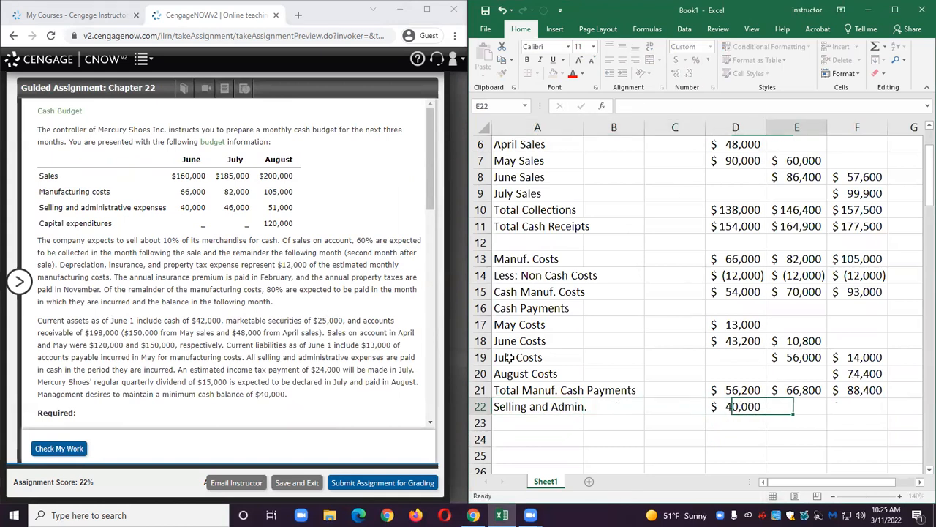
type("46,000")
key("Tab")
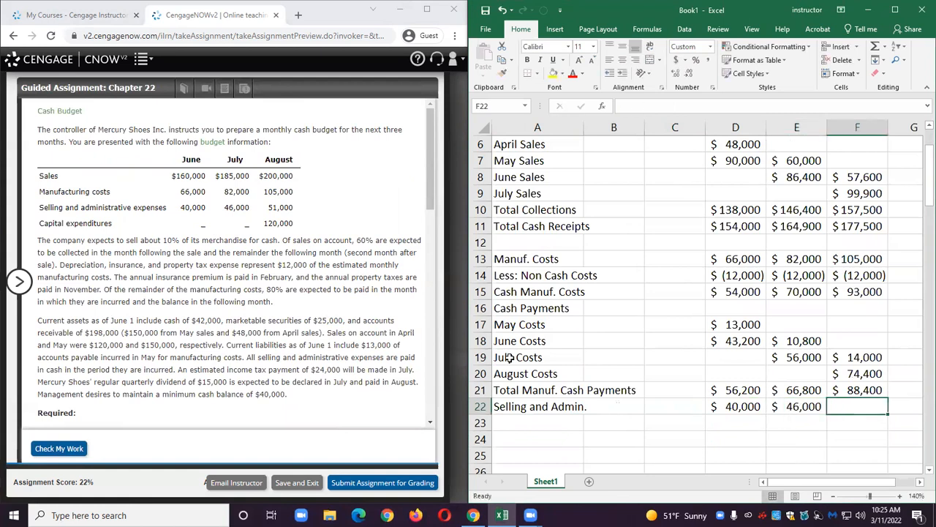
type("51000")
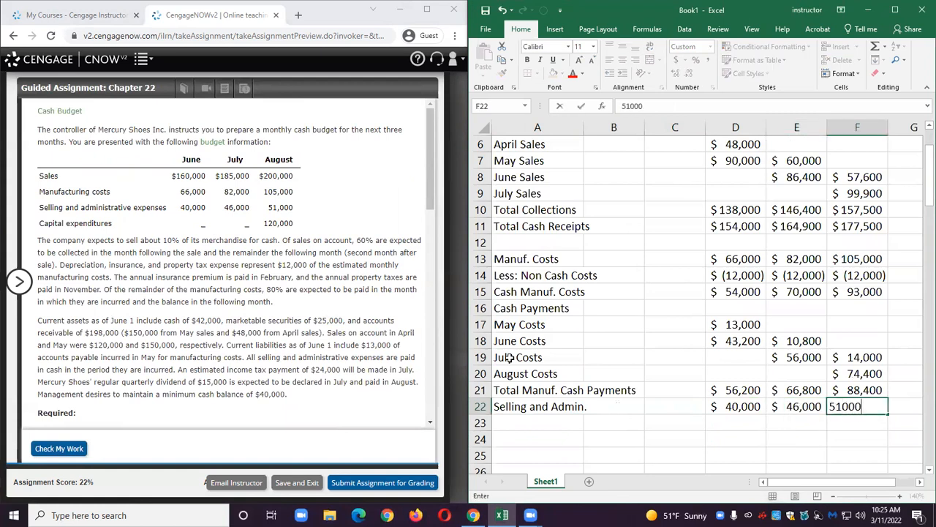
key("Return")
In the cash budget form, enter 40,000, 46000 and 51000 for selling and administrative expenses for June to August.
scroll(223, 377, "down", 3)
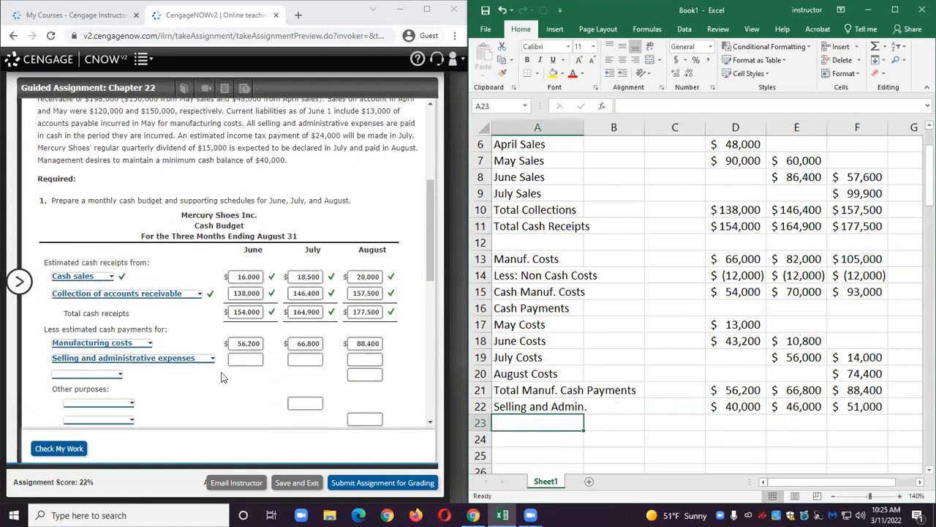
left_click(243, 358)
type("40,0")
type("00")
key("Tab")
type("46000")
key("Tab")
type("51000")
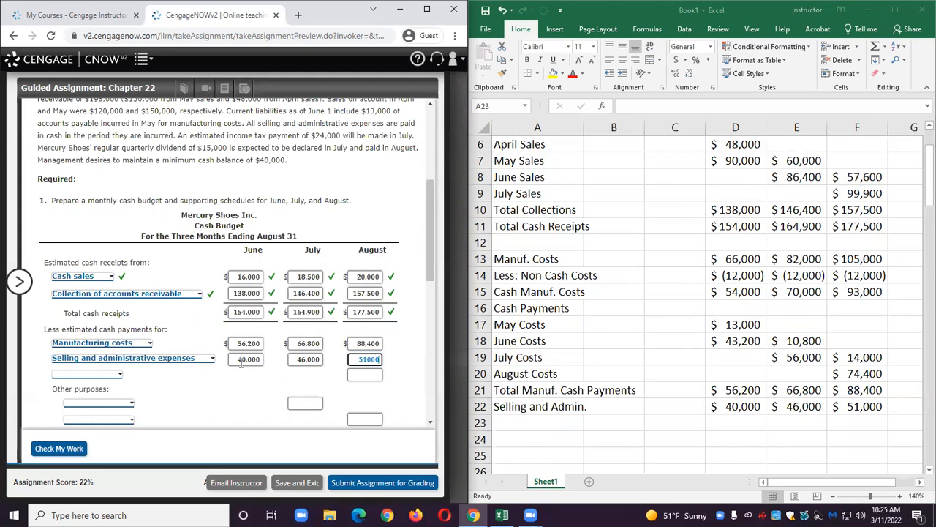
Enter the label Capital Expenditure in A23 with 120,000 for August in F23.
left_click(179, 366)
scroll(155, 254, "up", 1)
scroll(232, 191, "up", 2)
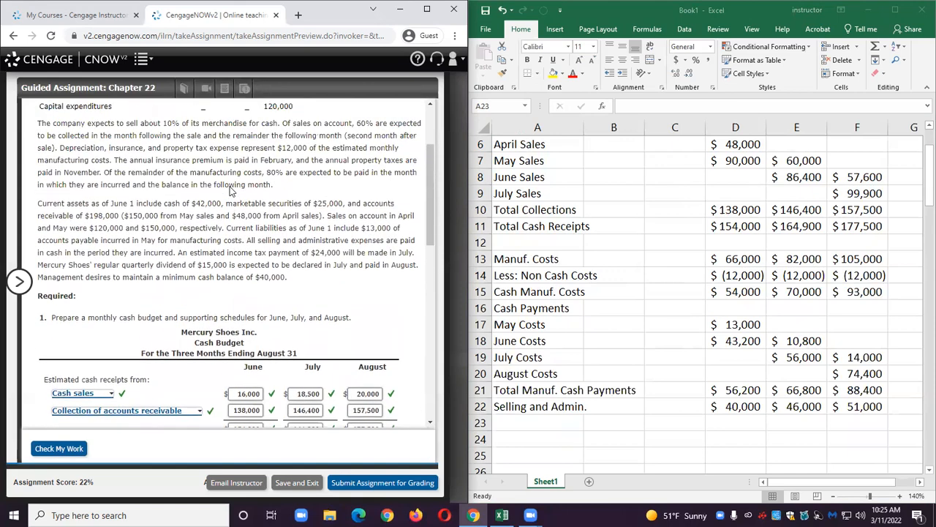
left_click_drag(43, 165, 296, 171)
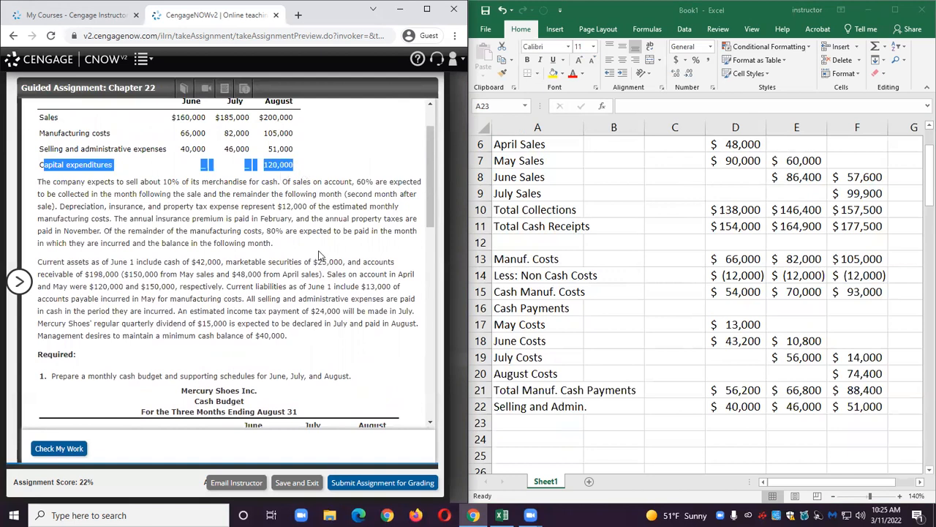
scroll(316, 251, "down", 1)
left_click(528, 420)
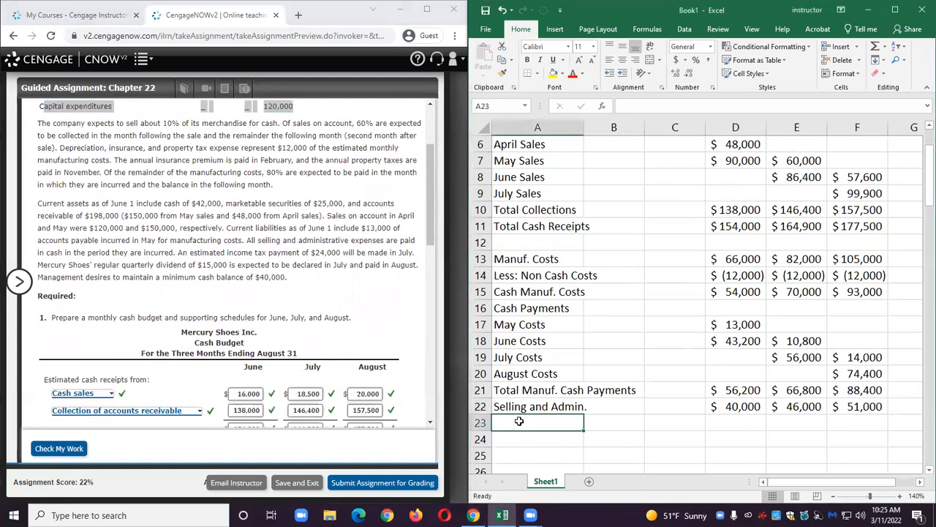
type("Capital")
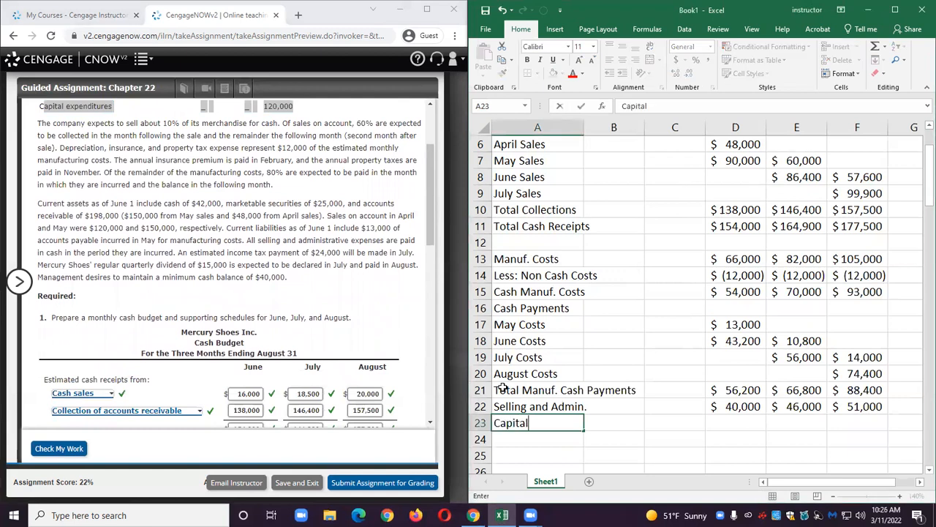
type(" Expenditure")
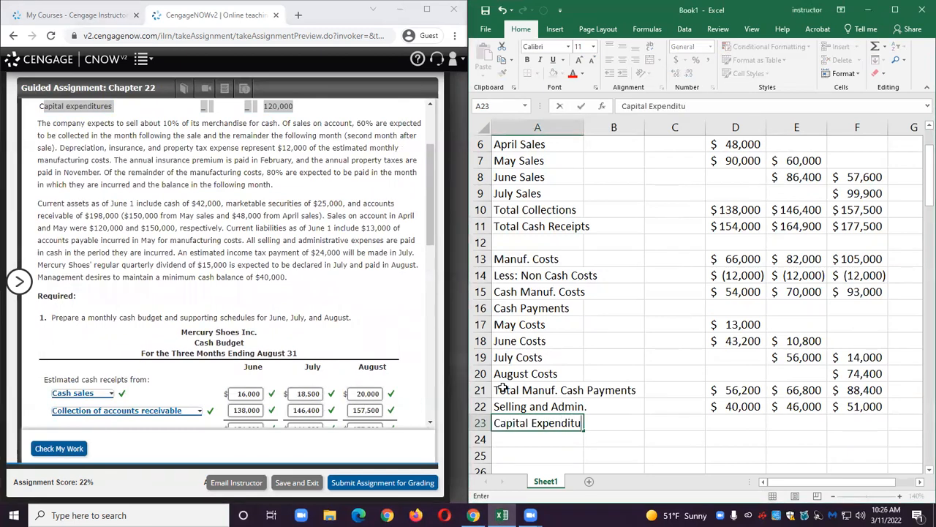
key("Tab")
key("Tab")
key("Tab")
key("Tab")
key("Tab")
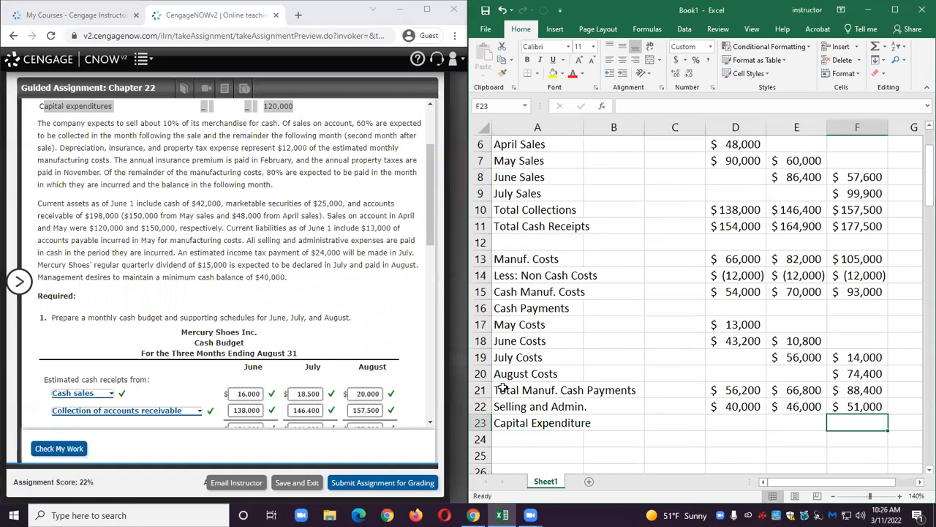
type("120,")
type("0000")
key("Return")
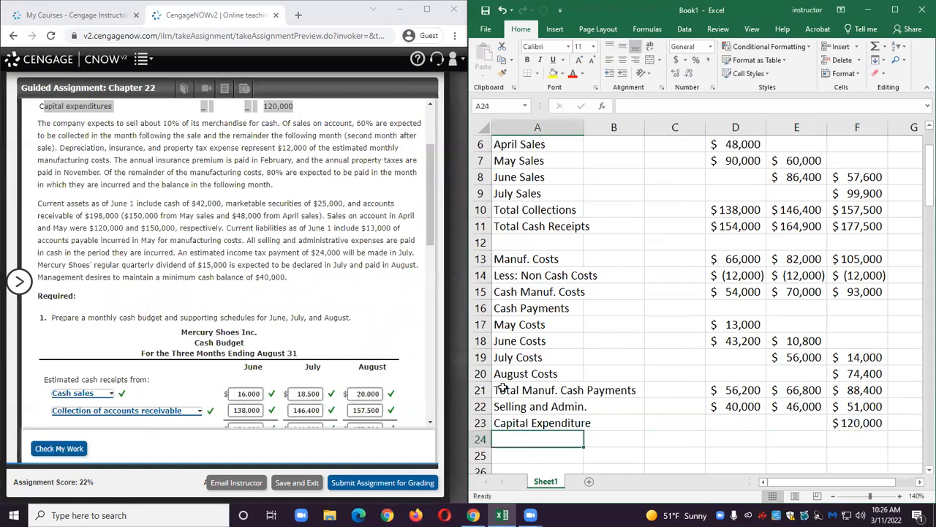
Add Capital expenditures as the third form payment line with 120000 for August, then check the work.
scroll(148, 253, "down", 3)
scroll(149, 253, "down", 2)
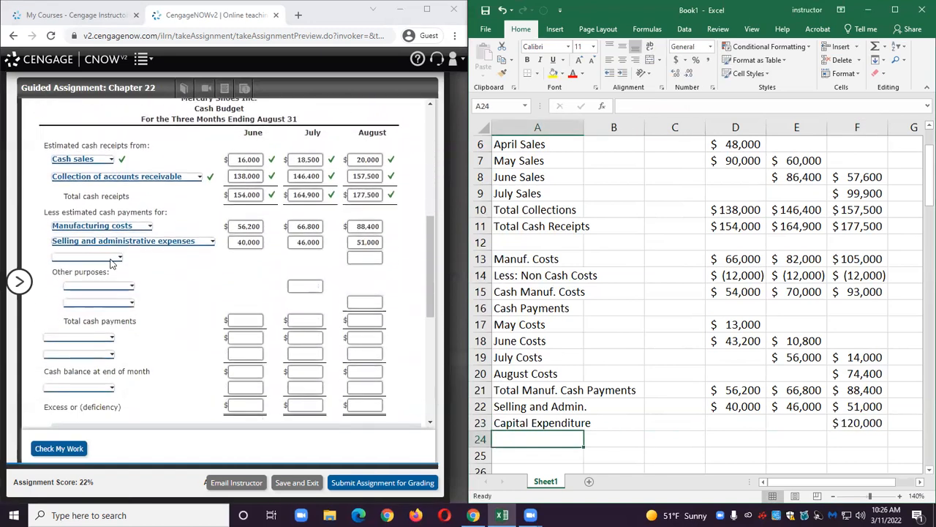
left_click(108, 259)
left_click(108, 274)
left_click(352, 260)
type("120000")
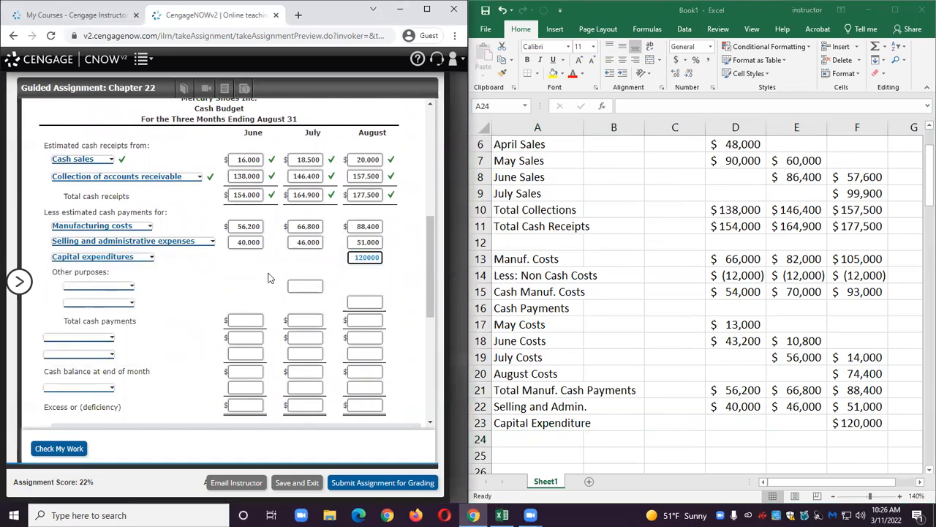
left_click(68, 447)
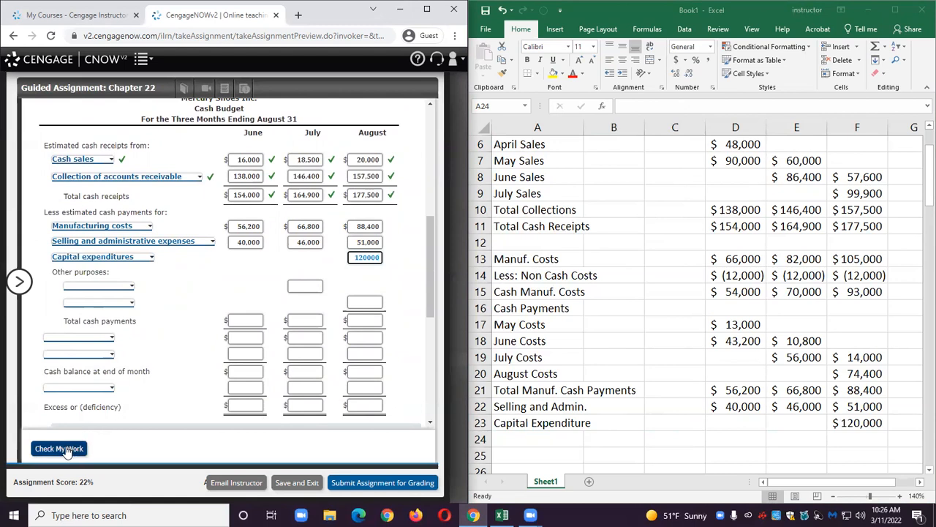
scroll(227, 275, "up", 10)
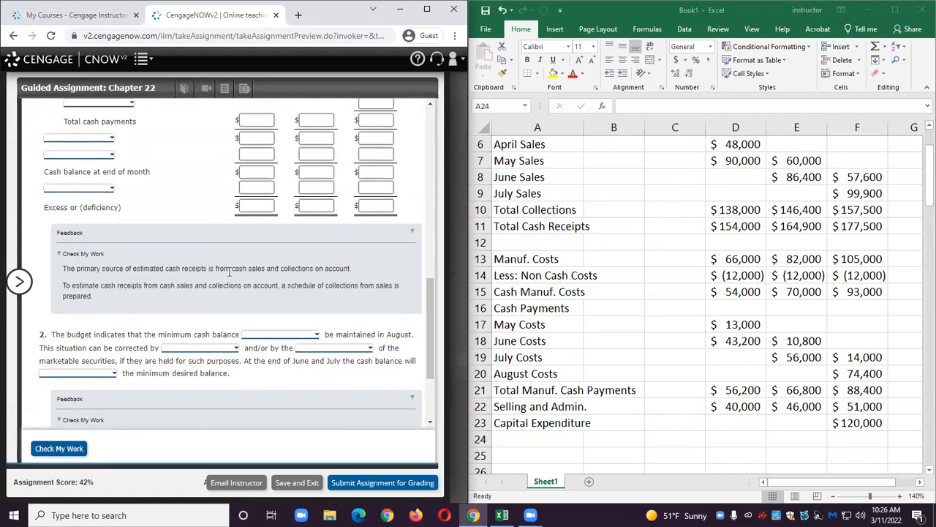
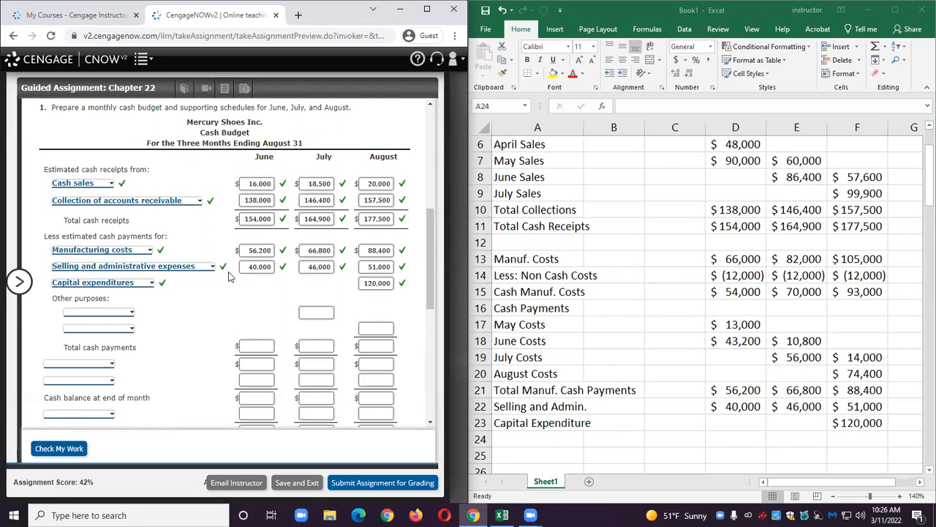
Highlight the problem text about the July income tax payment and the quarterly dividend paid in August.
scroll(227, 278, "up", 1)
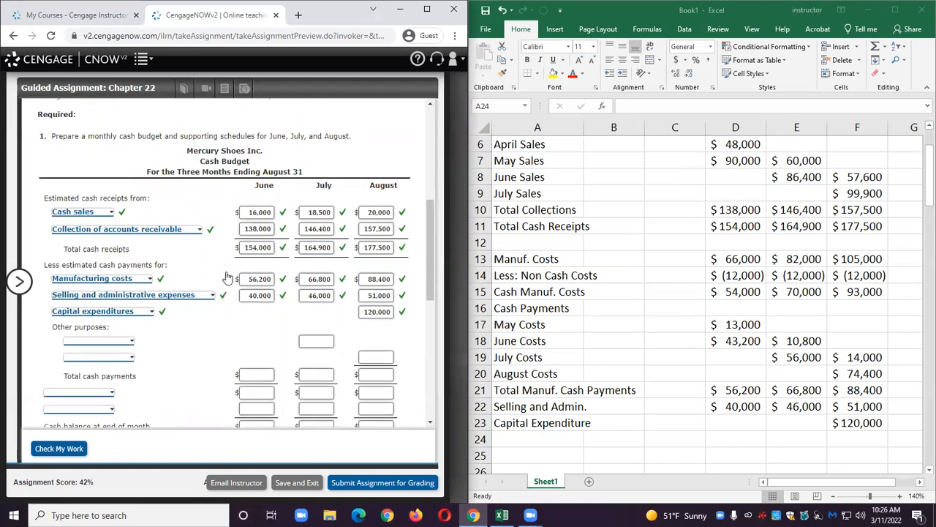
scroll(227, 278, "up", 3)
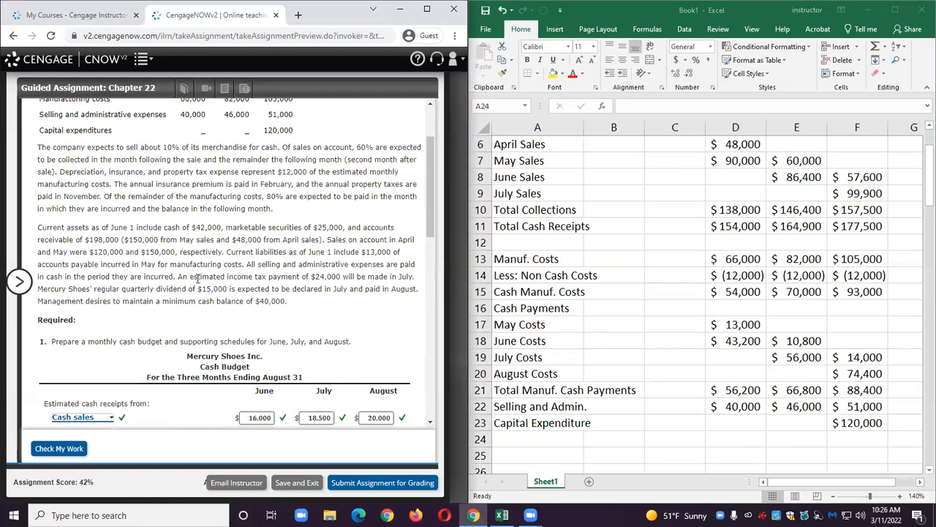
double_click(182, 277)
left_click_drag(182, 276, 400, 292)
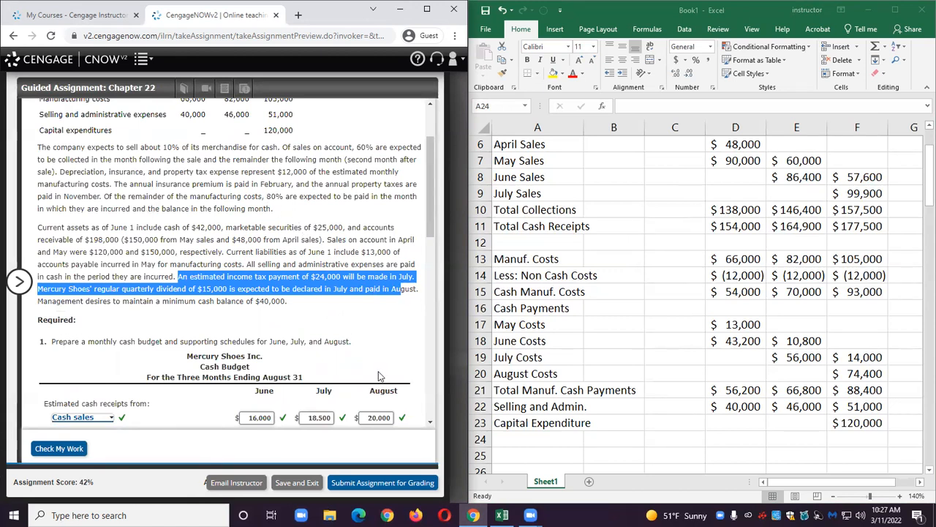
Enter the label Income Tax in A24 with 24000 for July in E24.
left_click(521, 434)
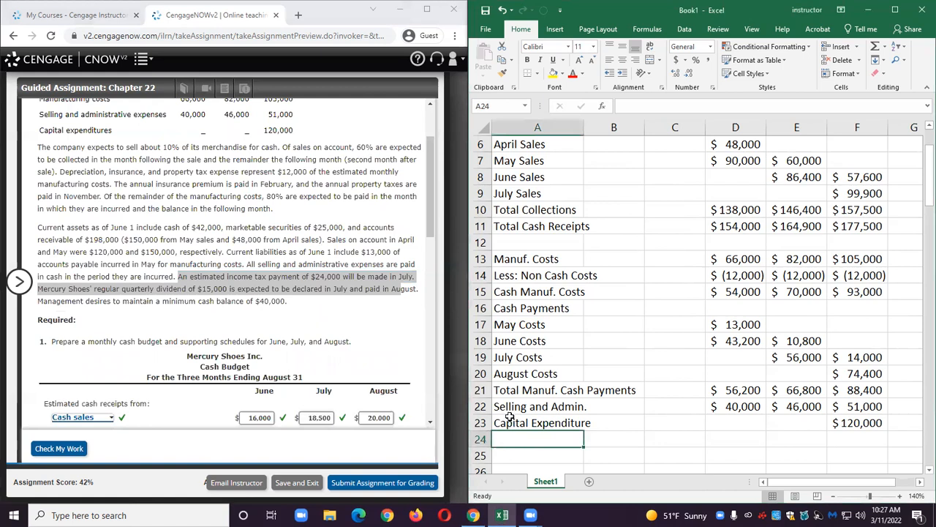
type("Income Tax")
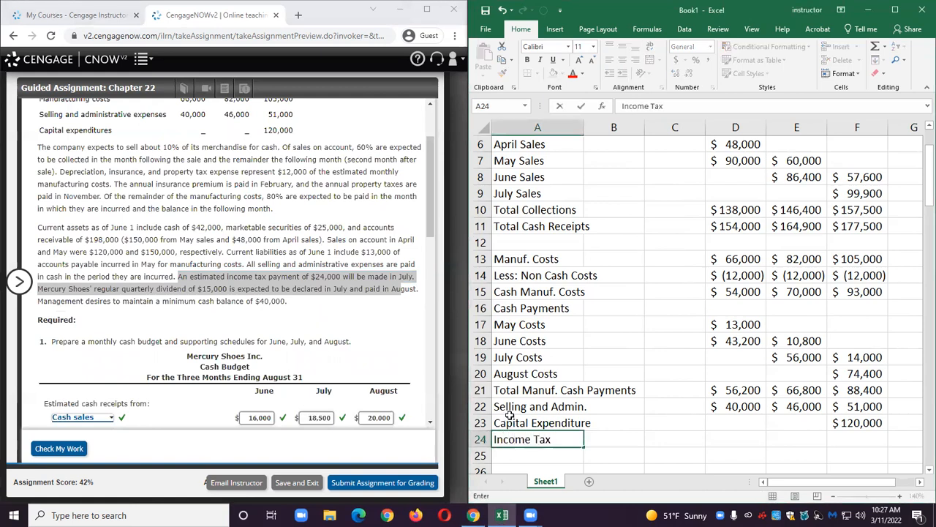
key("Tab")
key("Tab")
key("Tab")
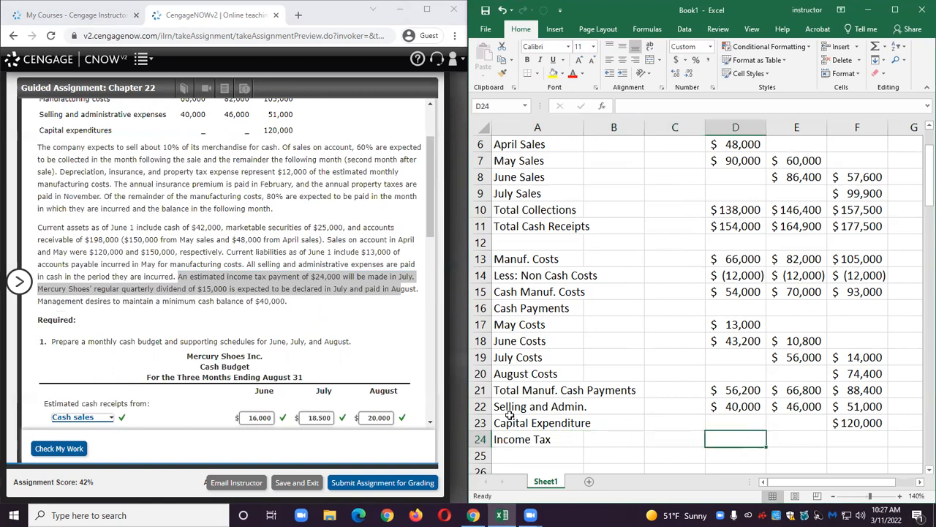
key("Tab")
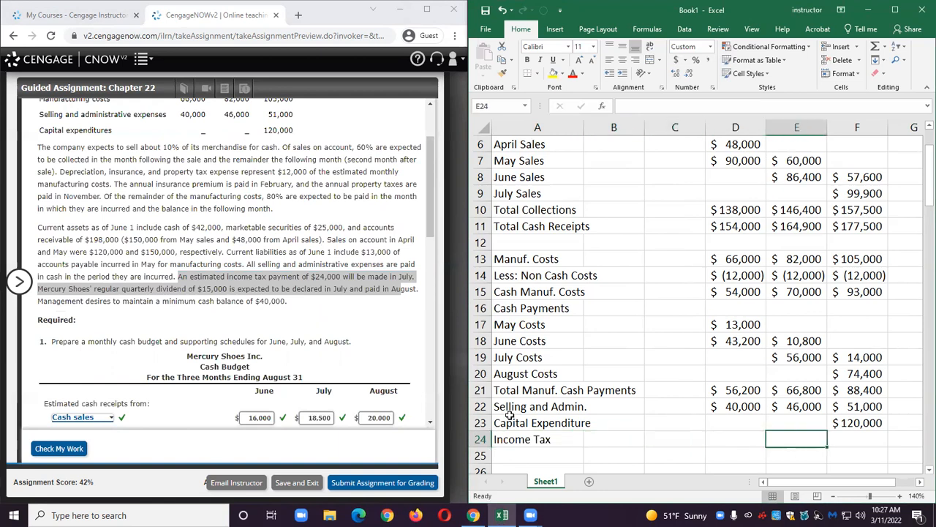
type("24000")
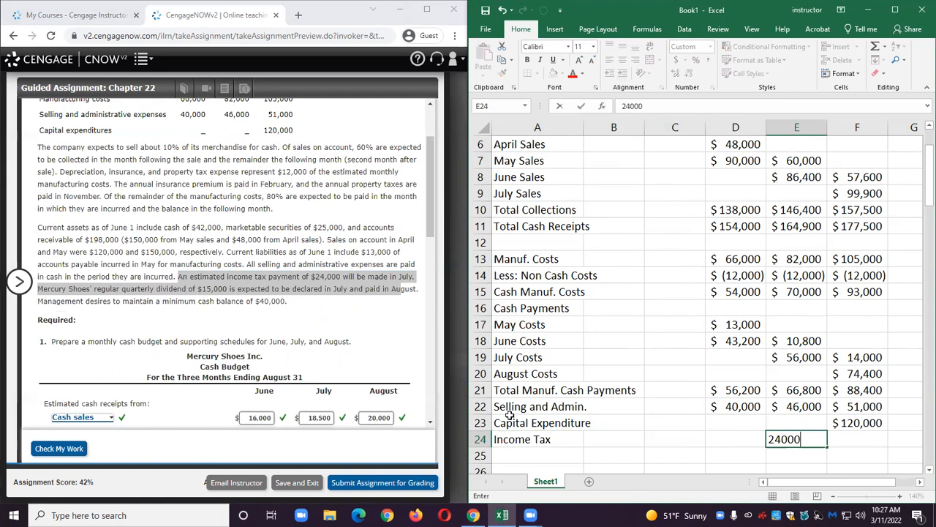
key("Return")
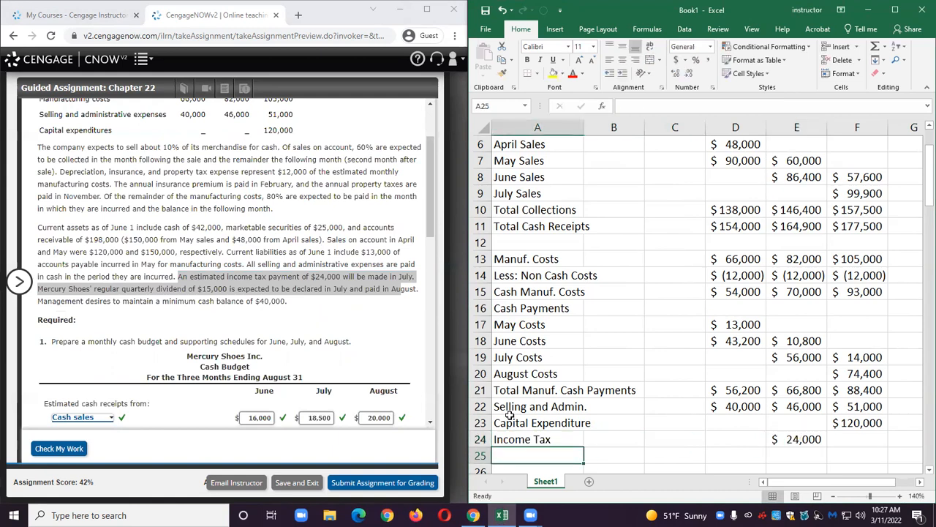
Enter the label Dividend in A25 with 15,000 for August in F25.
type("D")
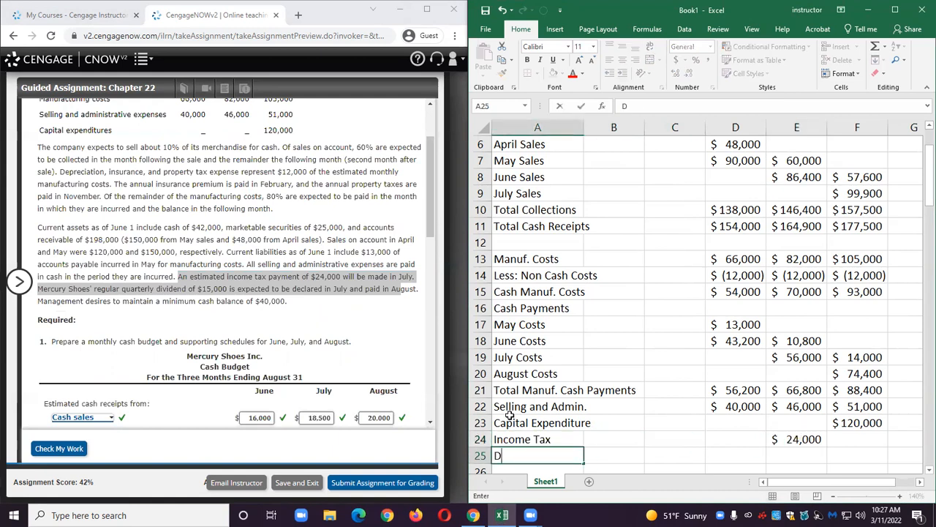
type("ividend")
key("Tab")
key("Tab")
key("Tab")
key("Tab")
key("Tab")
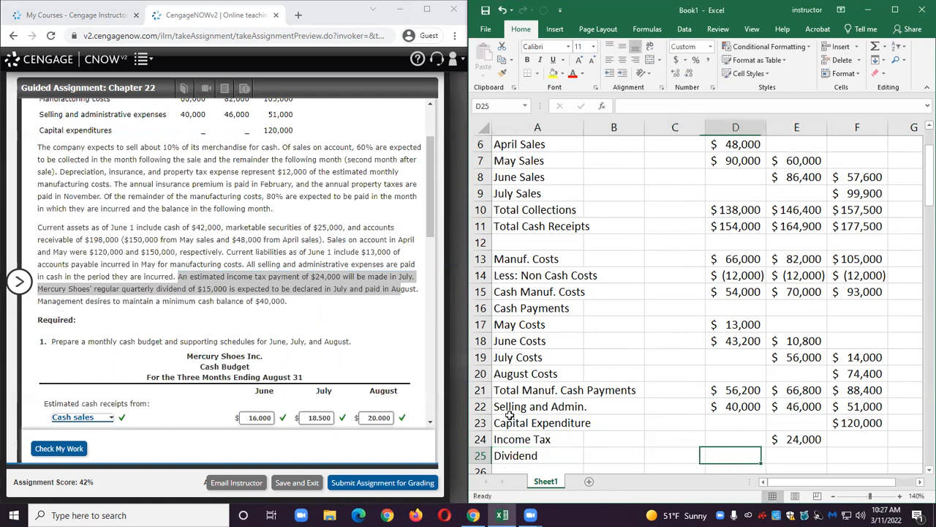
type("15,000")
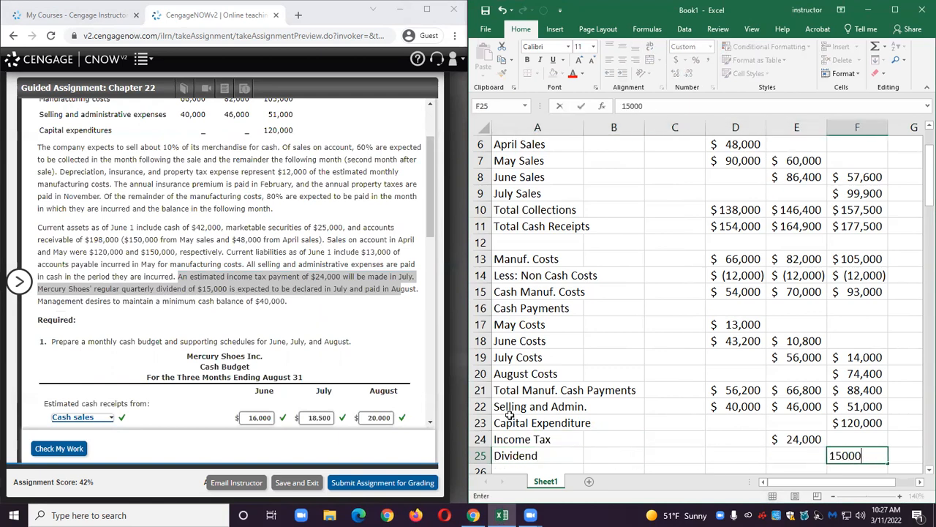
key("Return")
In the cash budget form, choose Income tax as the first other-purposes line and enter 24000 for July.
scroll(249, 281, "down", 1)
scroll(249, 282, "down", 3)
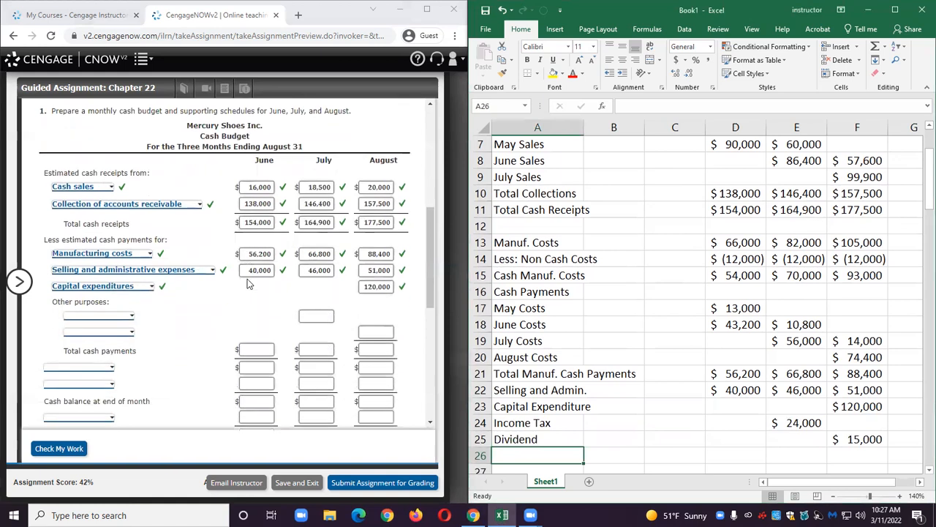
left_click(113, 314)
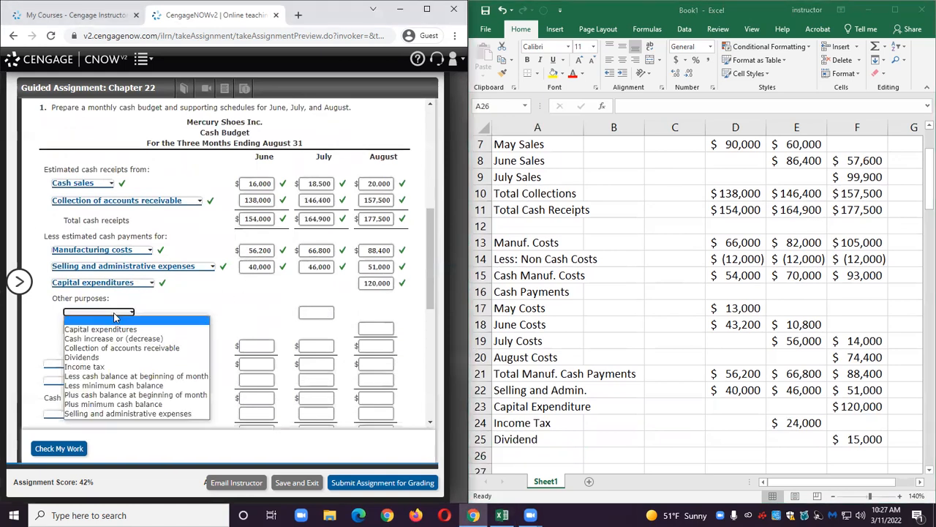
left_click(102, 367)
left_click(306, 313)
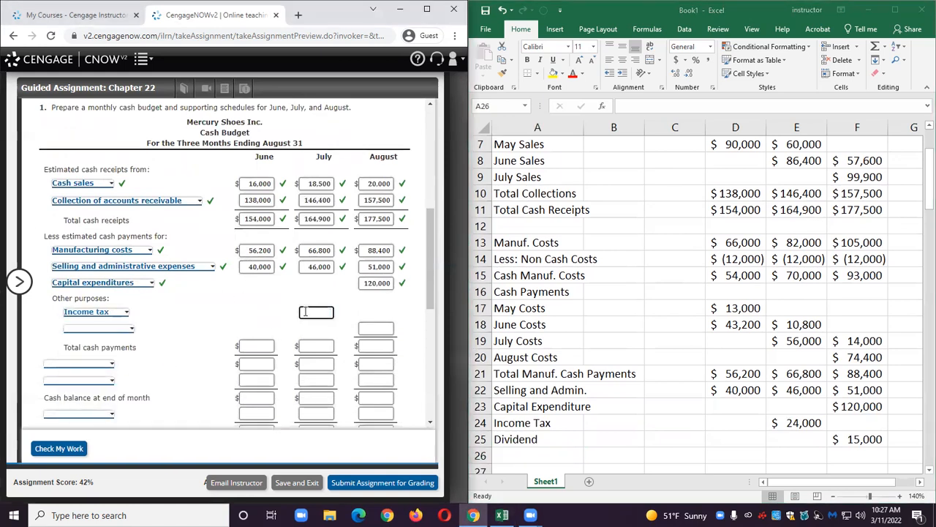
type("24000")
Choose Dividends as the second other-purposes line and enter 15000 for August.
left_click(105, 329)
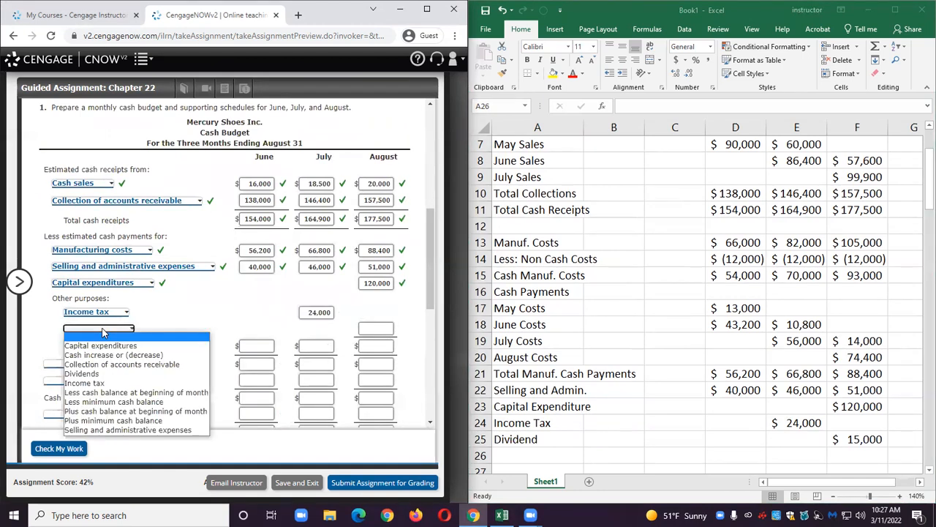
left_click(97, 373)
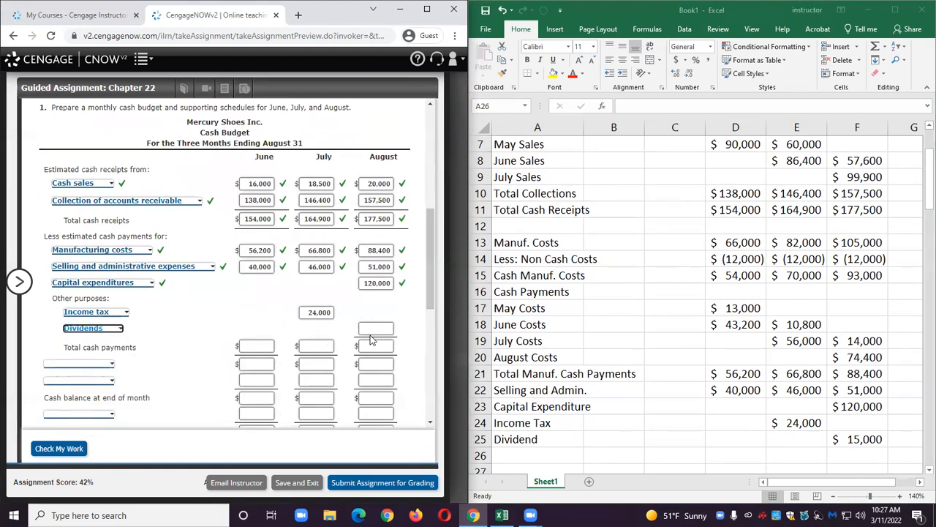
left_click(371, 327)
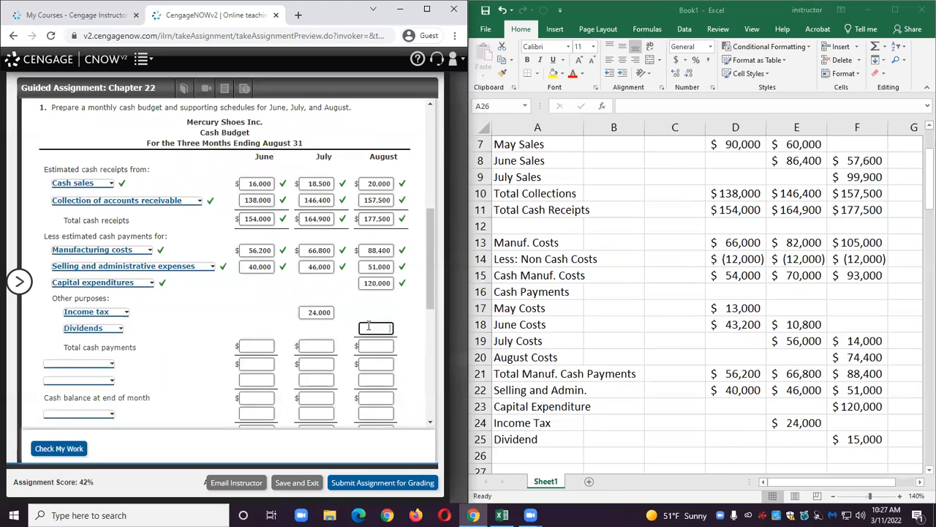
type("15000")
Add a Total Cash Payments row in row 26 summing D21:D25 and fill the formula across to August.
left_click(517, 460)
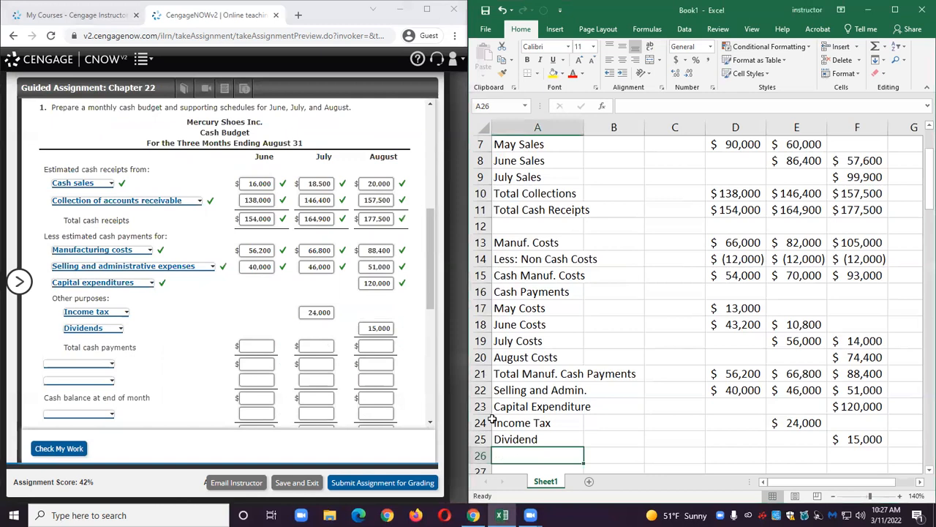
type("Total Ca")
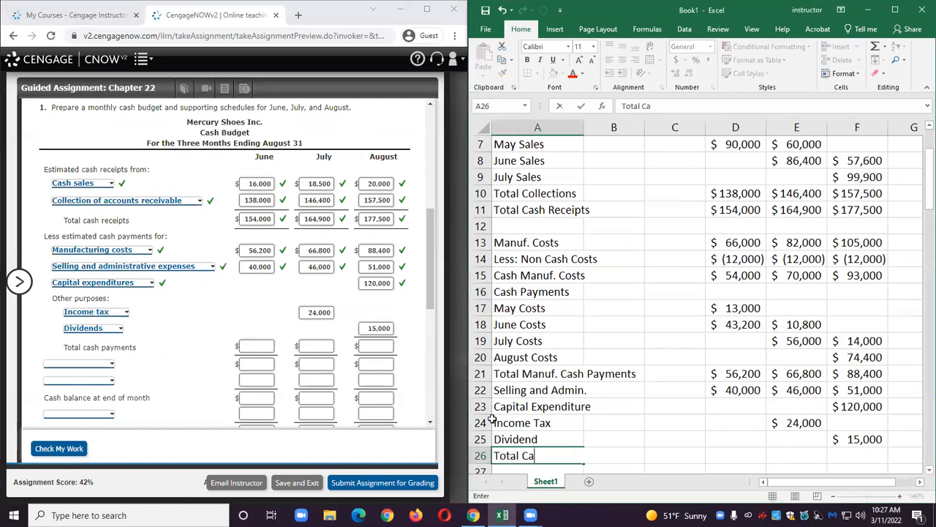
type("sh Payments")
key("Tab")
key("Tab")
key("Tab")
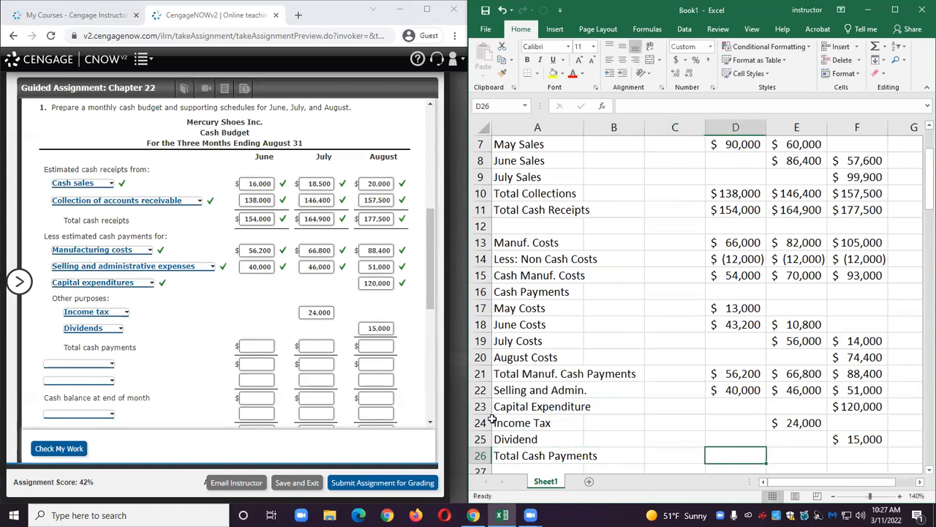
left_click(875, 48)
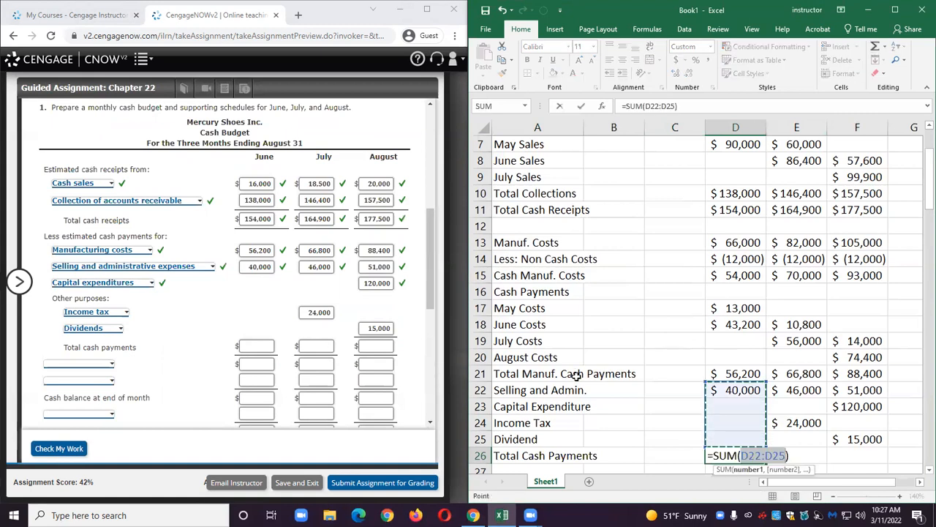
left_click(730, 373)
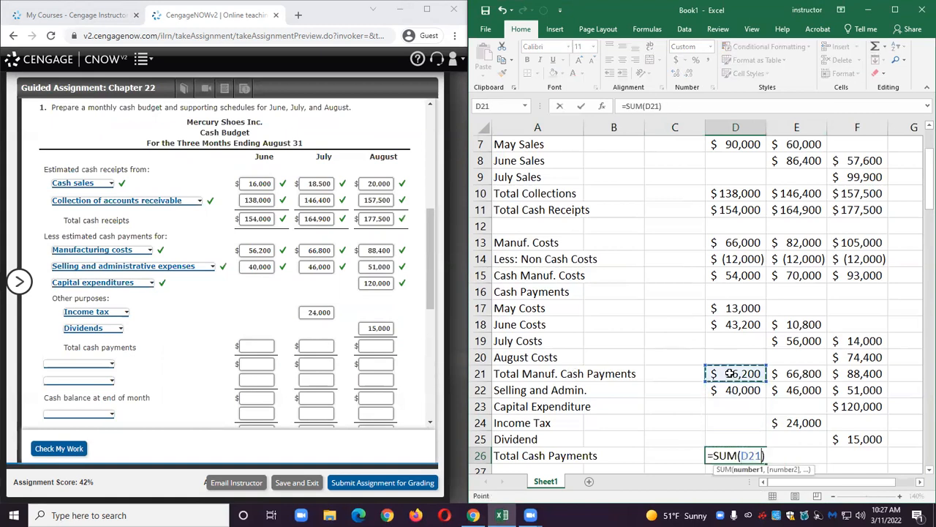
left_click_drag(729, 373, 719, 430)
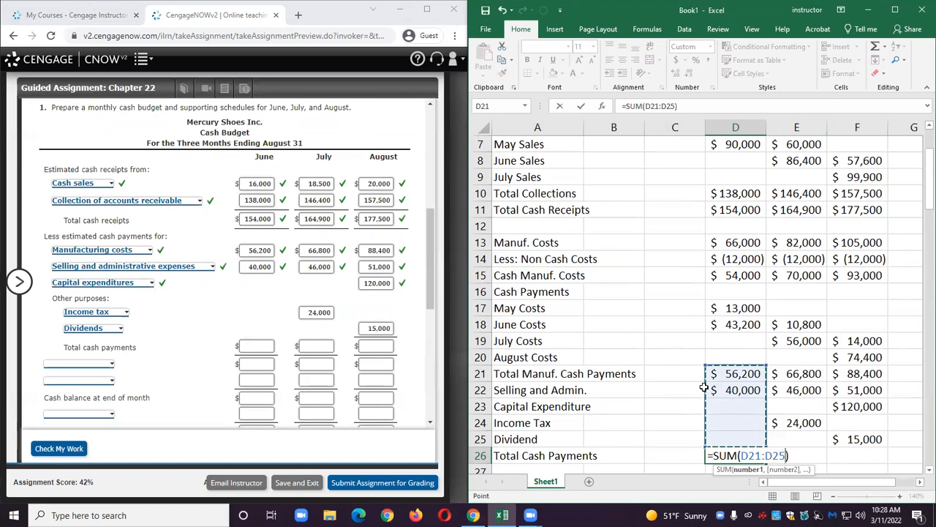
key("Return")
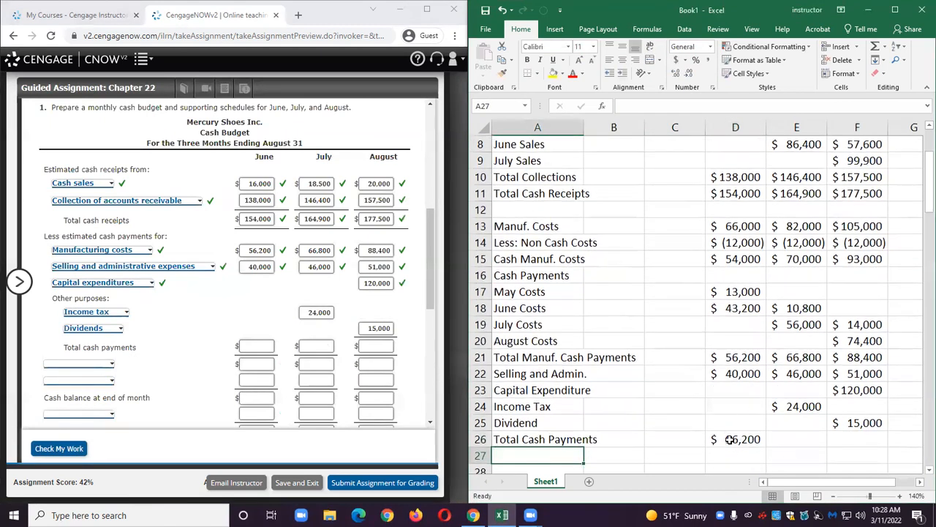
left_click(729, 439)
left_click_drag(765, 447, 864, 446)
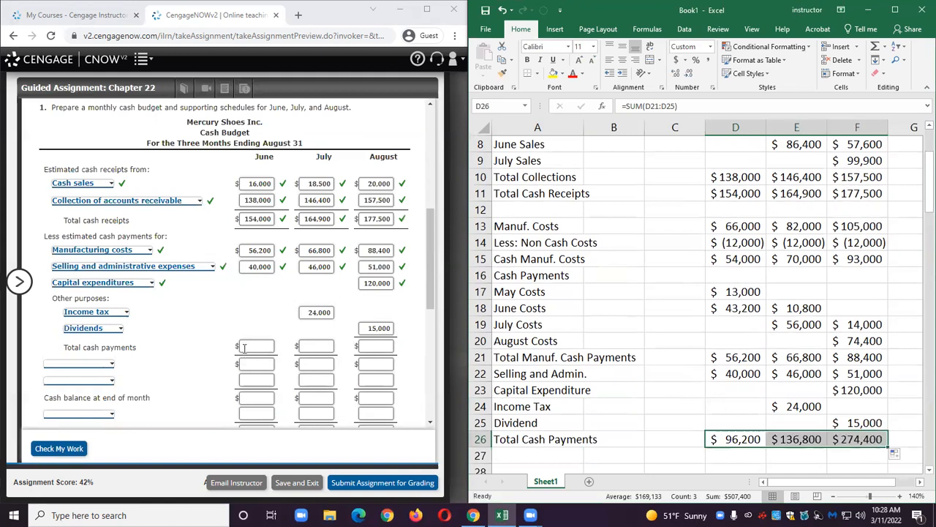
Enter total cash payments of 96200, 136800 and 274400 for June to August in the form.
left_click(244, 347)
type("96200")
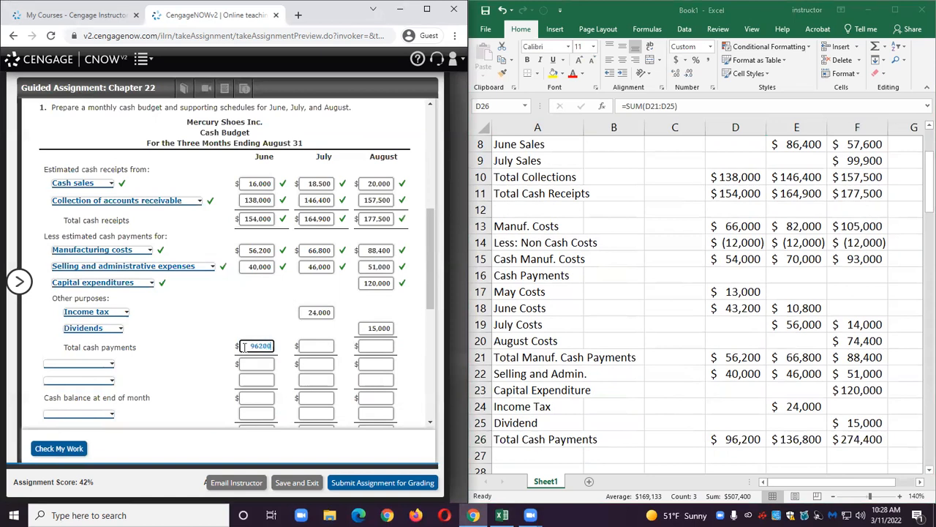
left_click(313, 347)
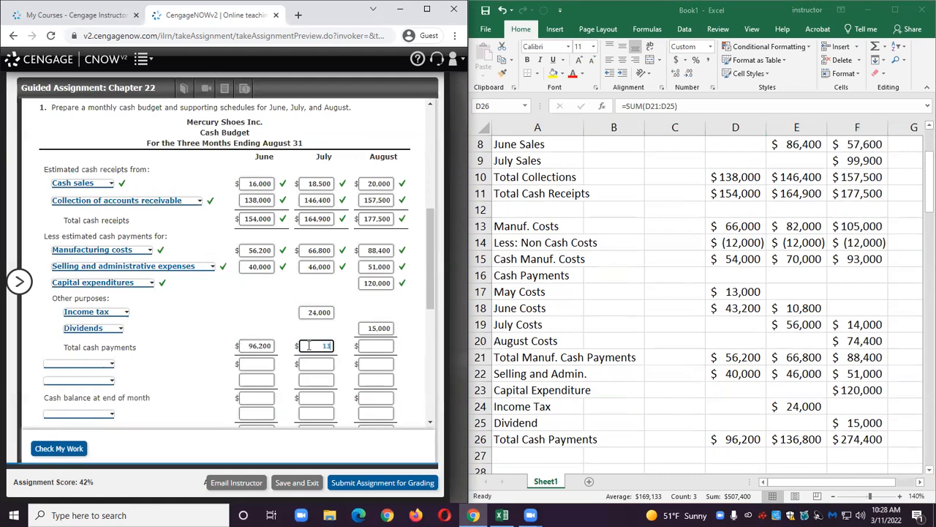
type("136800")
left_click(372, 345)
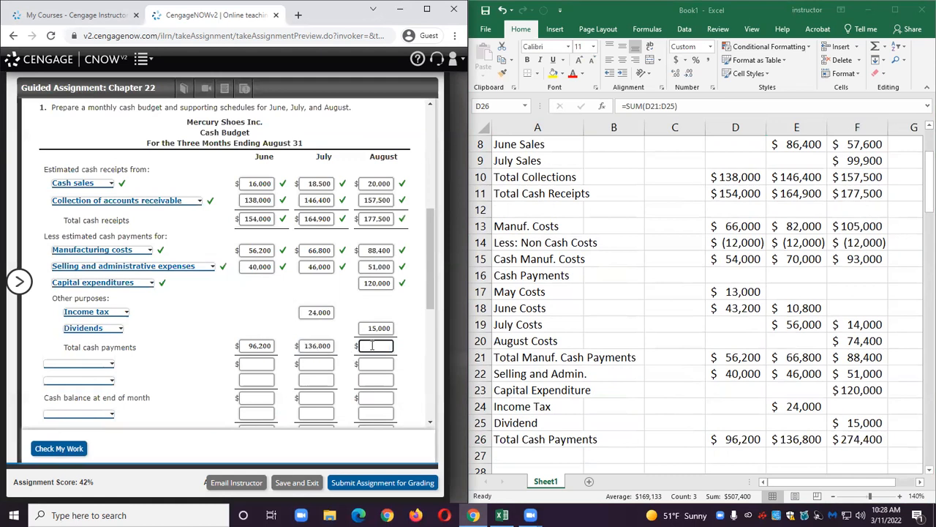
type("274400")
In the cash budget form, choose Cash increase or (decrease) as the line below total cash payments.
scroll(271, 307, "down", 1)
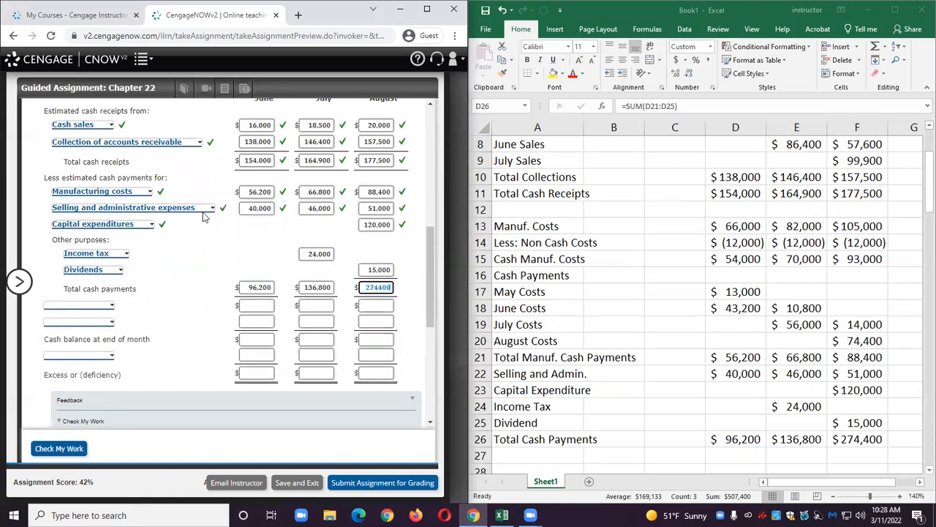
left_click(80, 305)
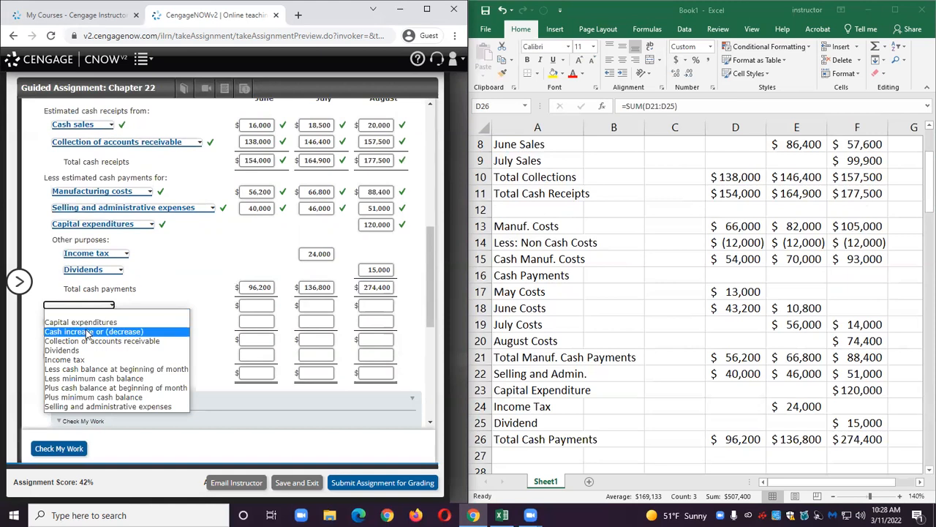
left_click(113, 331)
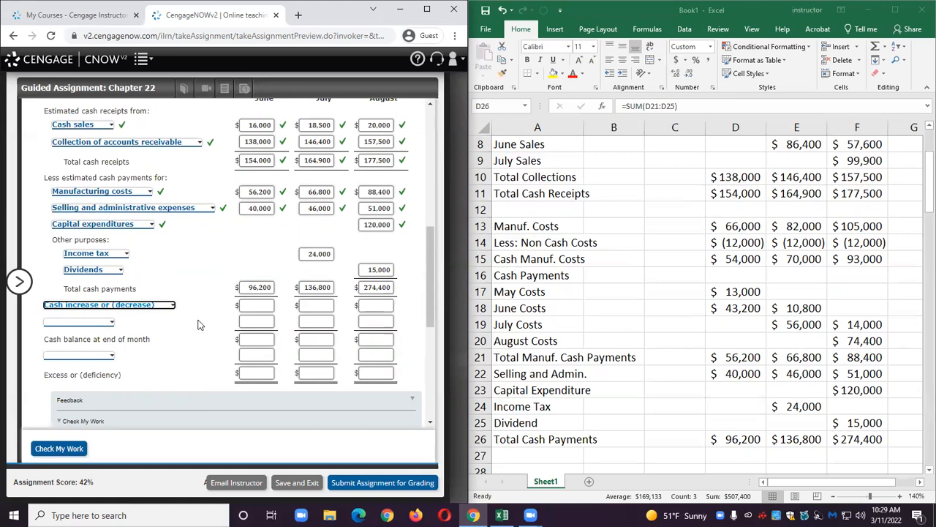
left_click(162, 306)
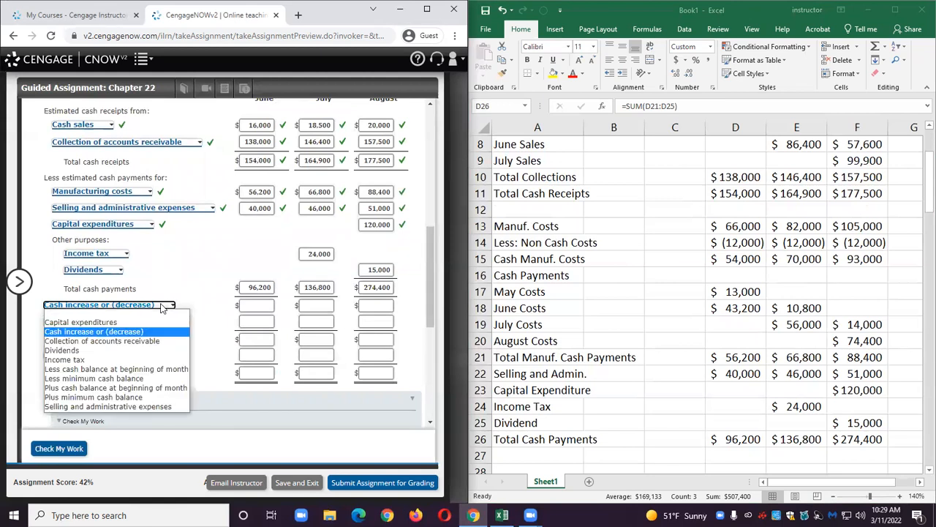
left_click(159, 390)
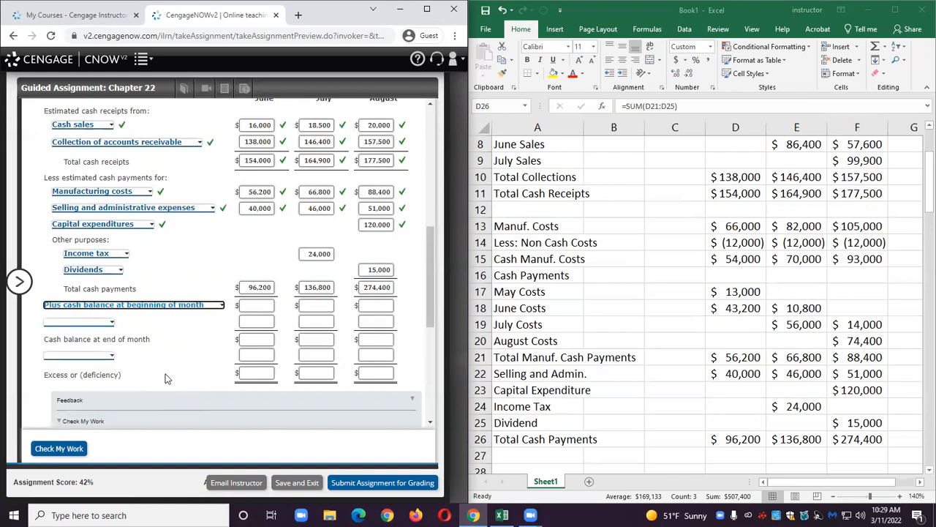
left_click(178, 307)
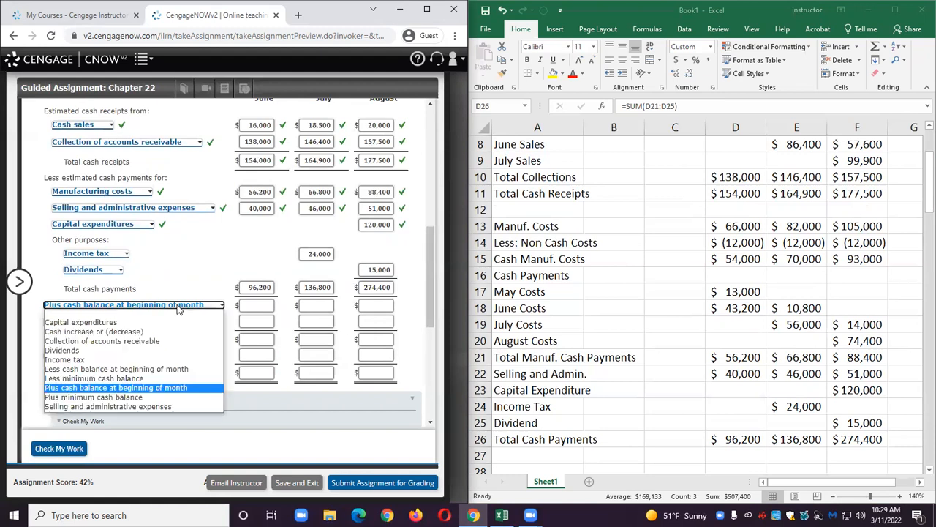
left_click(160, 330)
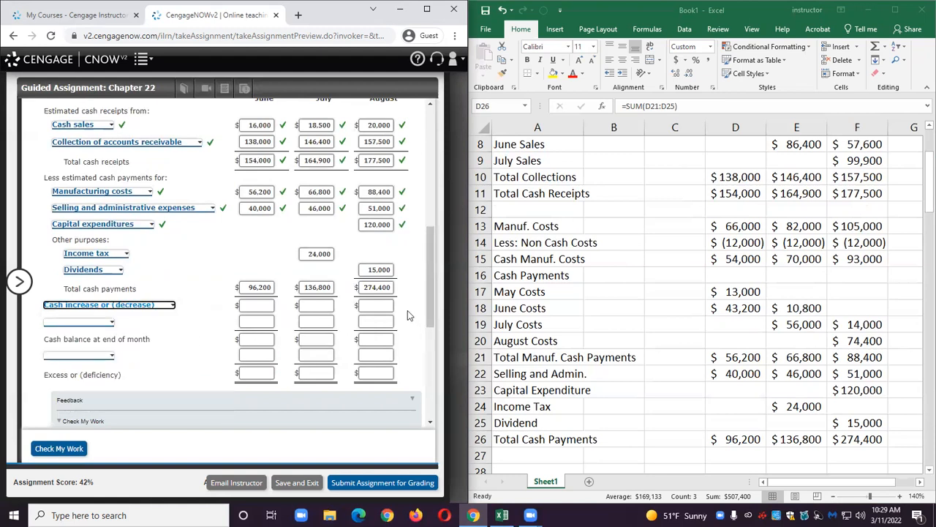
Label worksheet row 27 as Cash Increase/Decrease.
left_click(512, 459)
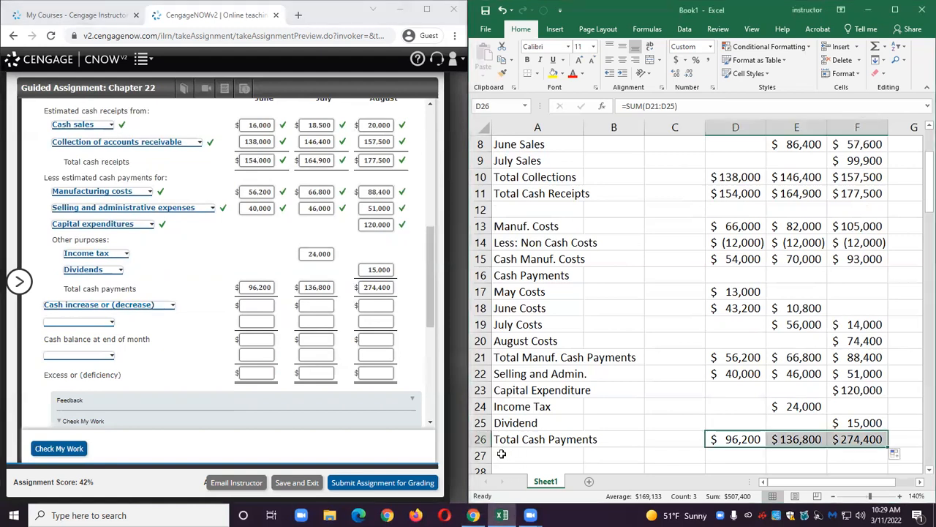
left_click(503, 452)
type("Cash Increse")
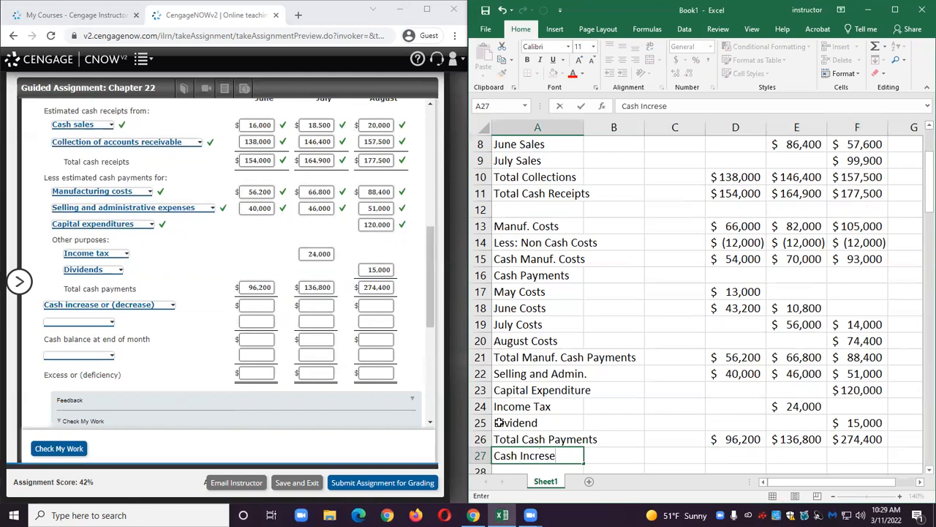
key("BackSpace")
key("BackSpace")
type("ase/Decrease")
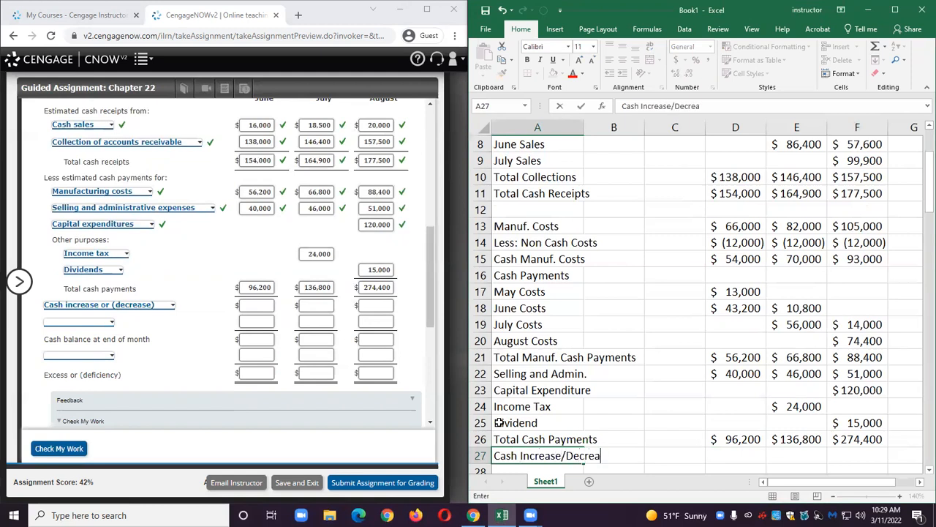
Enter the formula =D11-D26 for June's cash increase/decrease in row 27 and fill it across to August.
key("Tab")
key("Tab")
key("Tab")
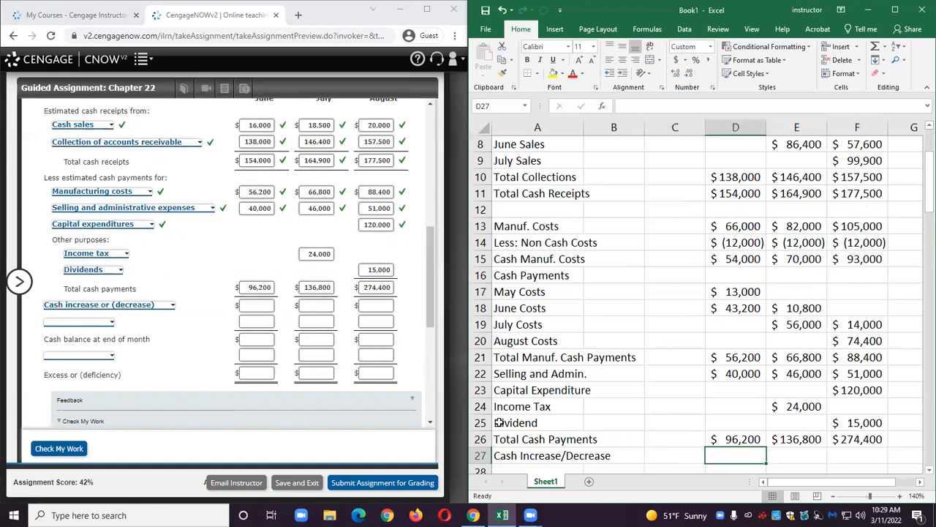
type("=")
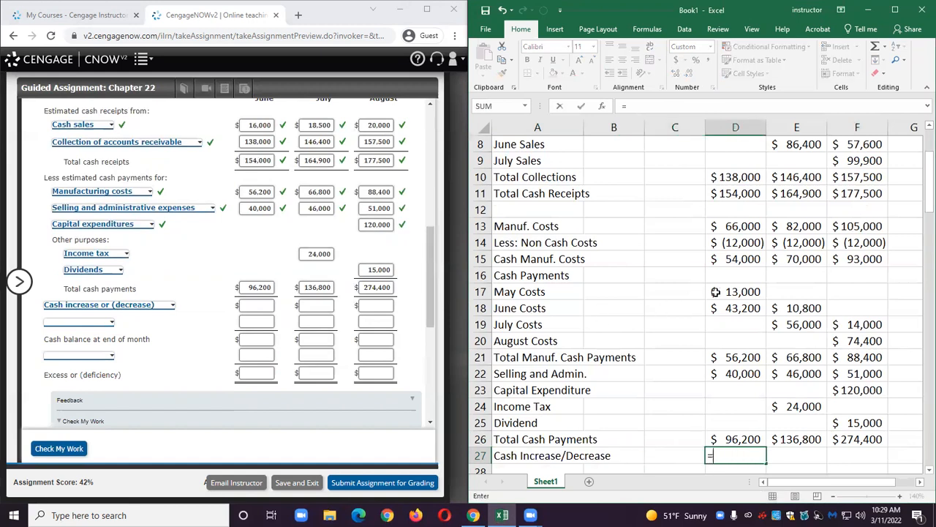
left_click(737, 195)
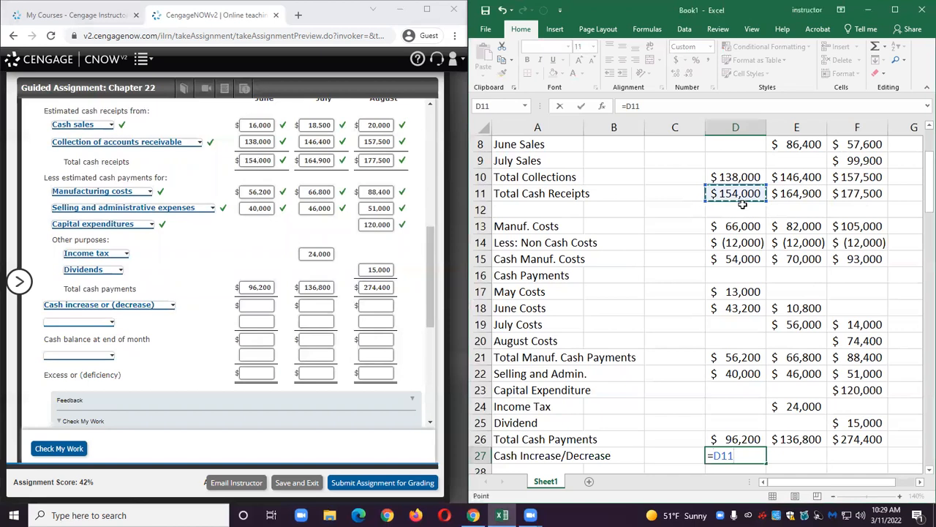
type("-")
left_click(723, 438)
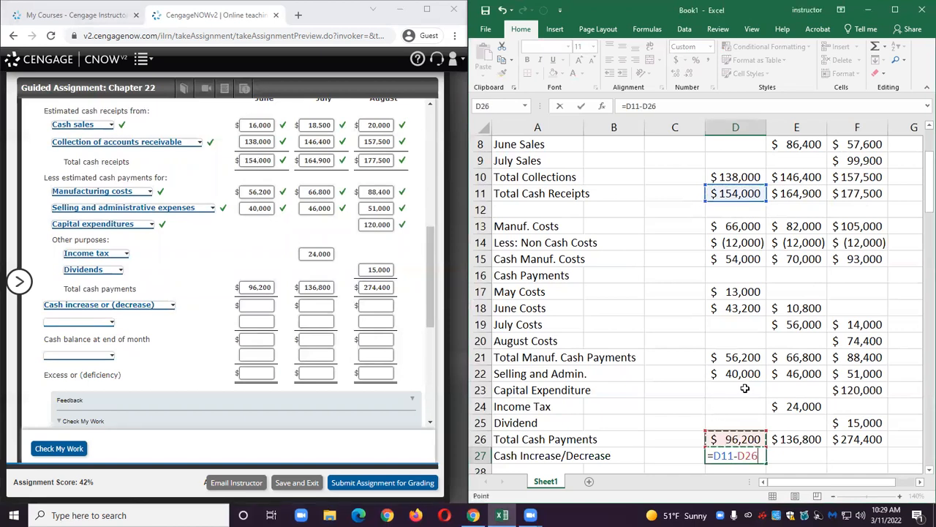
key("Return")
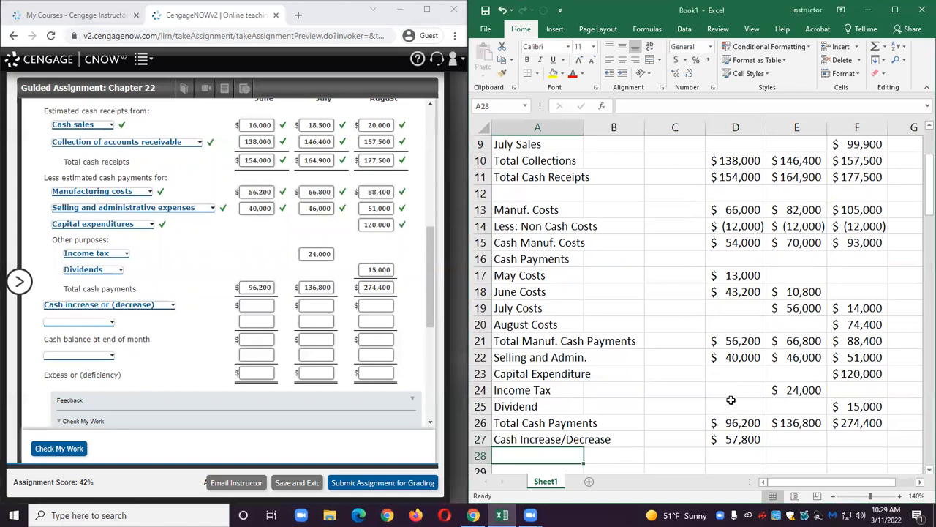
left_click(733, 440)
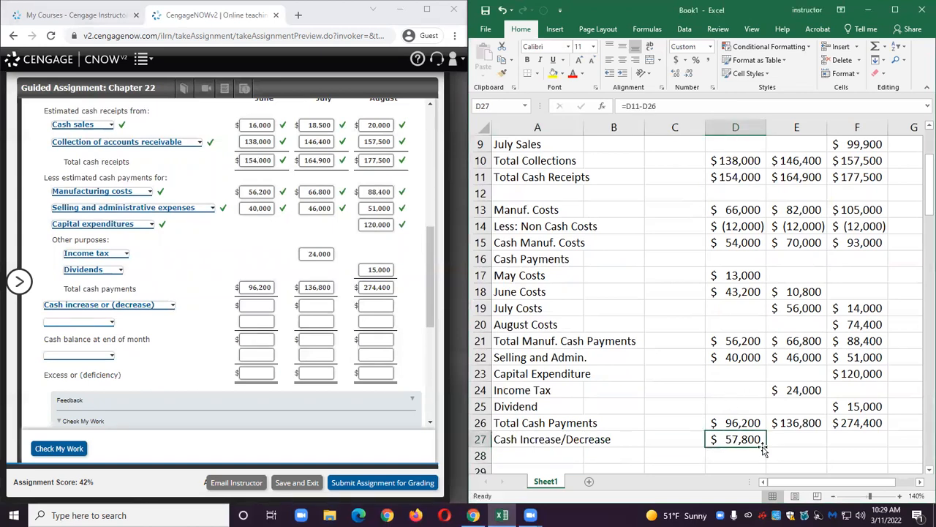
left_click_drag(767, 446, 856, 442)
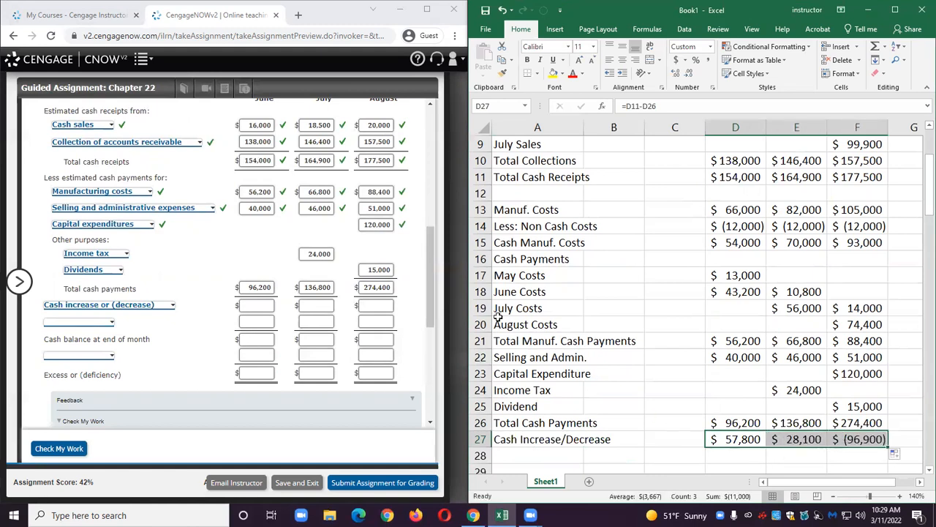
Enter cash increase or decrease amounts of 57800, 28100 and -96900 for June to August in the form.
left_click(256, 306)
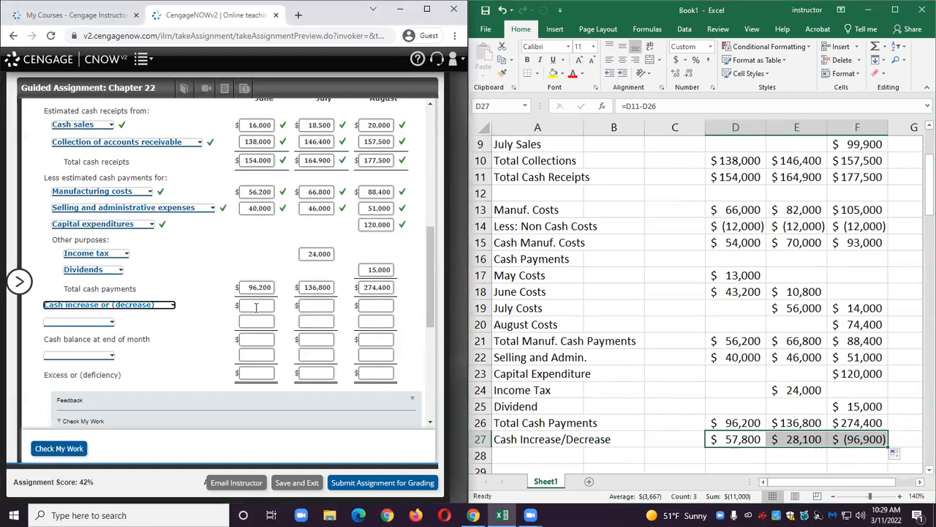
type("57800")
left_click(312, 307)
type("28100")
left_click(375, 305)
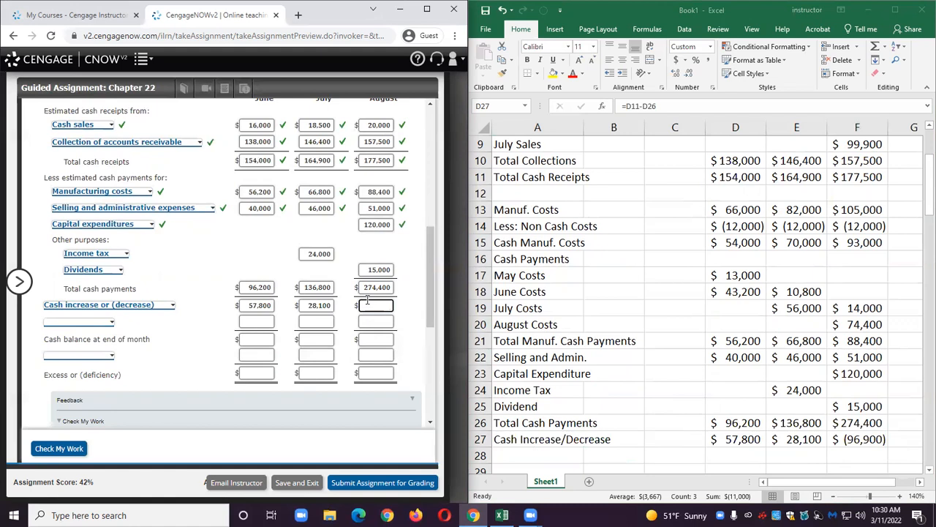
type("-96900")
Choose Plus cash balance at beginning of month as the next line in the form.
left_click(183, 353)
left_click(101, 323)
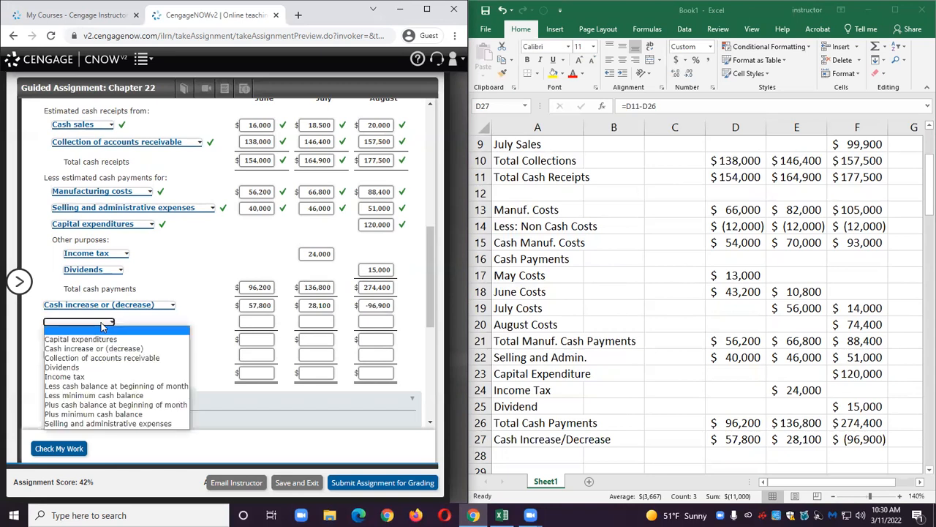
left_click(98, 406)
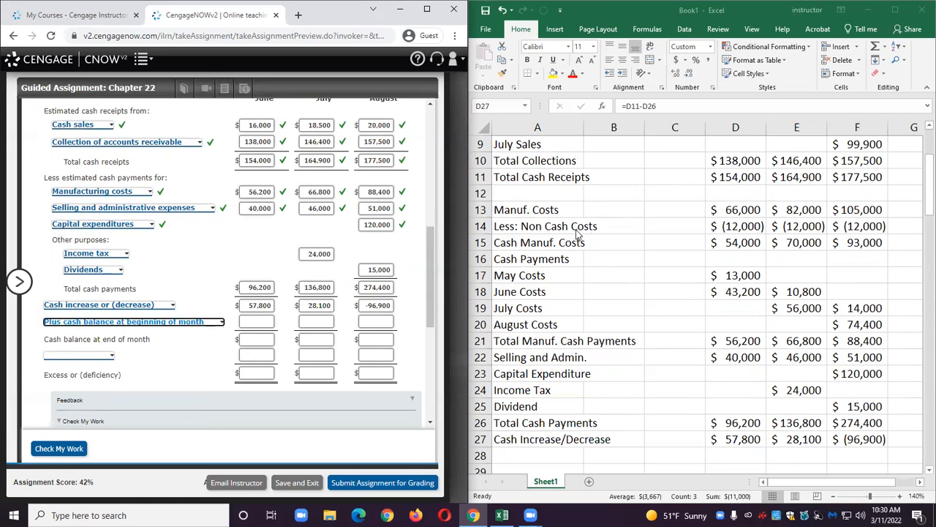
Check the problem text for June 1 cash and label worksheet row 28 as Cash balance beg. Of month.
scroll(322, 227, "up", 4)
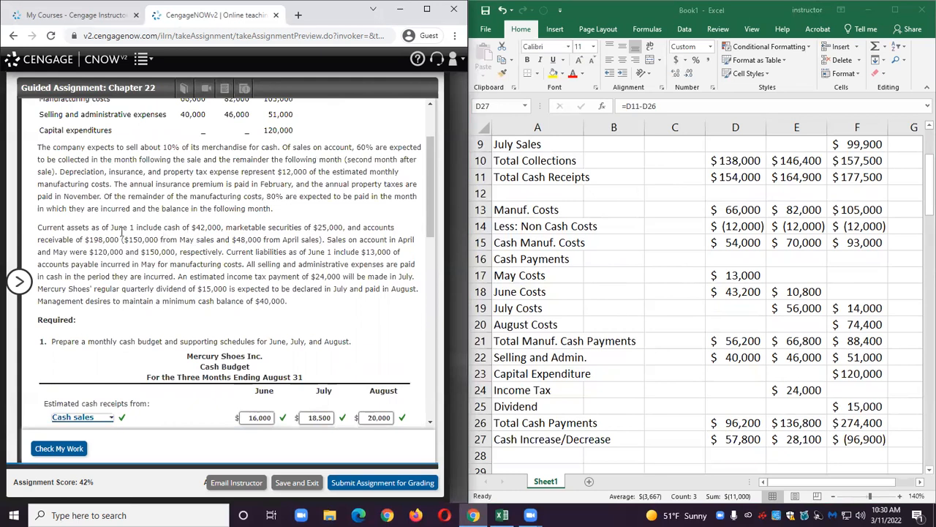
left_click_drag(46, 228, 224, 228)
scroll(590, 232, "down", 1)
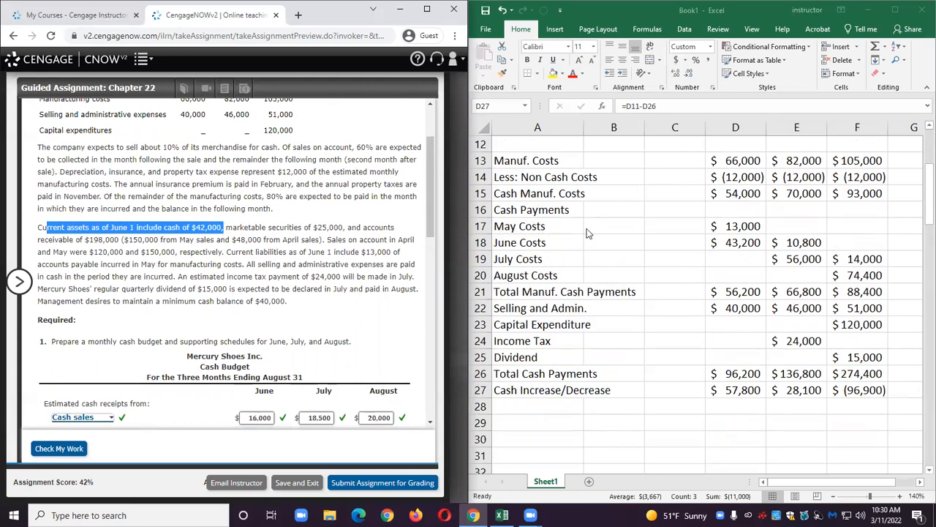
left_click(521, 408)
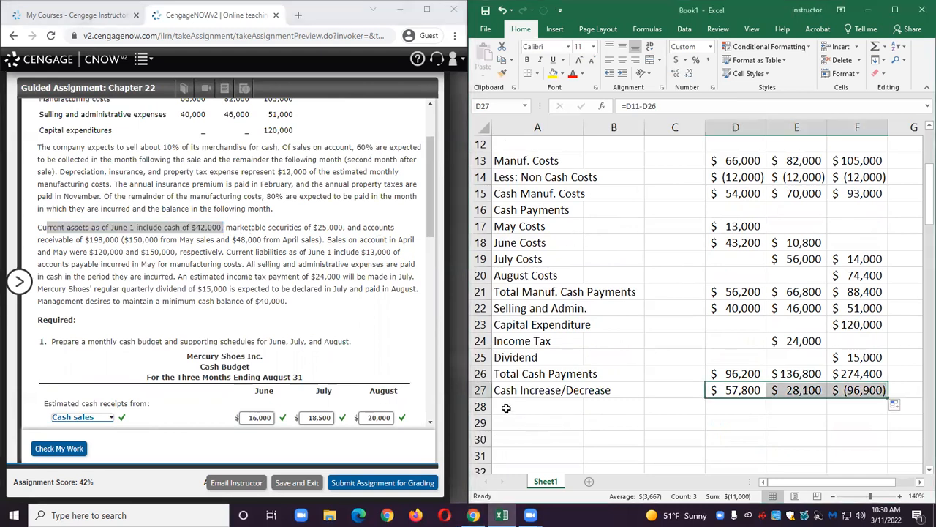
left_click(506, 408)
type("Cash ")
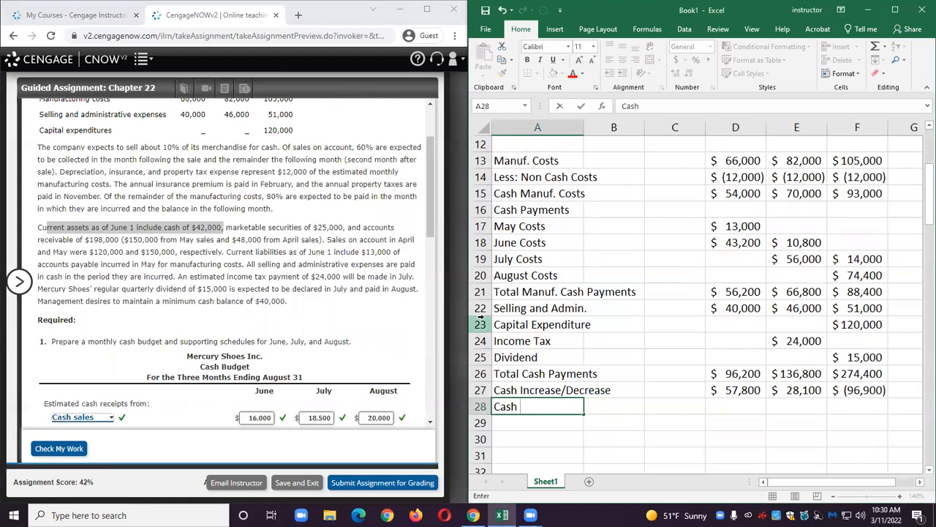
type("balance beg")
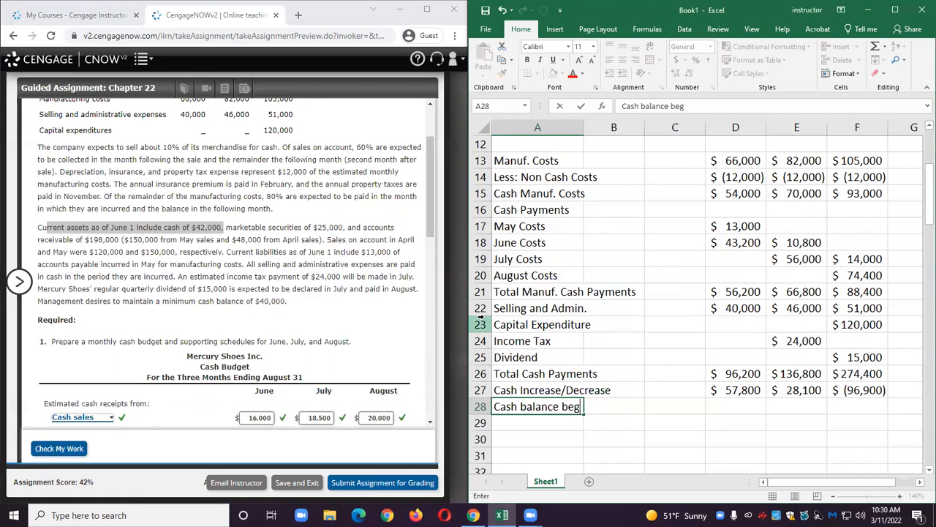
type(". Of month")
key("BackSpace")
key("BackSpace")
type("th")
Enter 42,000 as June's beginning cash balance in row 28.
key("Right")
key("Right")
key("Right")
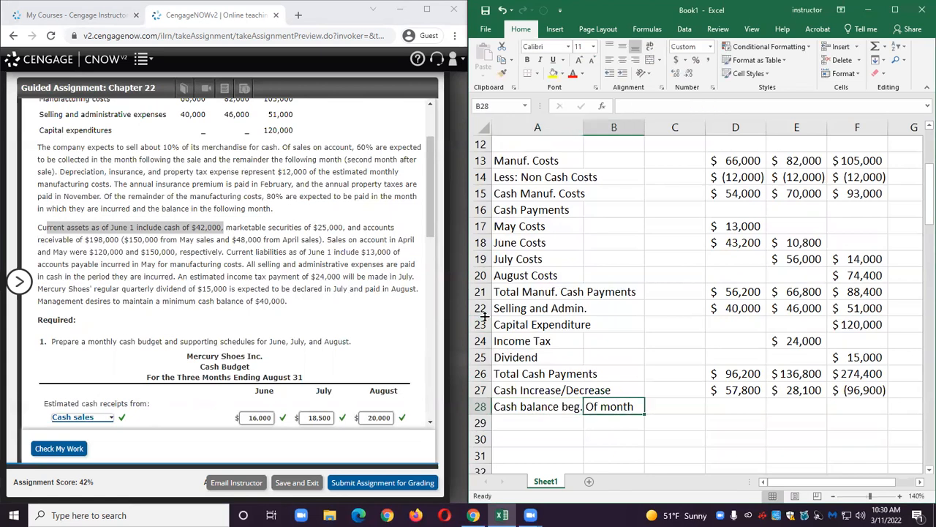
type("42")
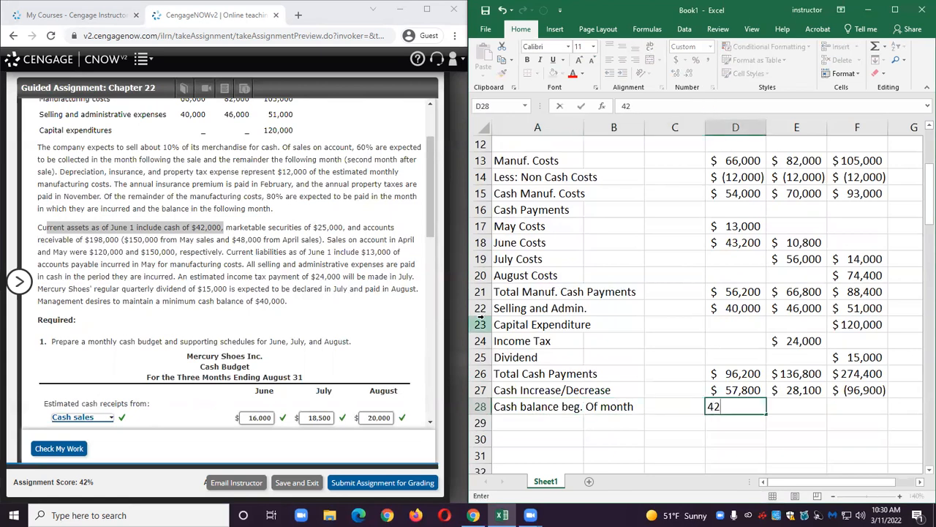
type(",000")
key("Return")
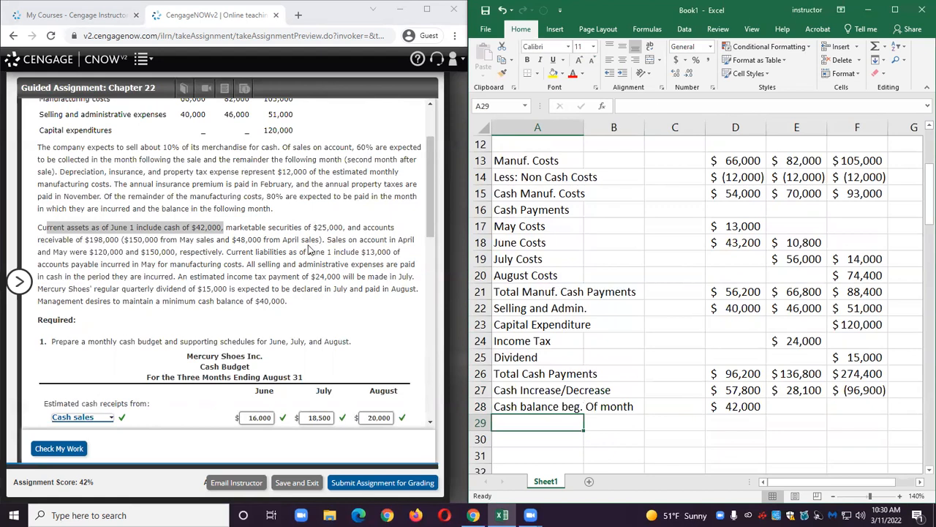
Enter 42000 as the June beginning cash balance in the form.
scroll(296, 252, "down", 5)
scroll(297, 254, "down", 1)
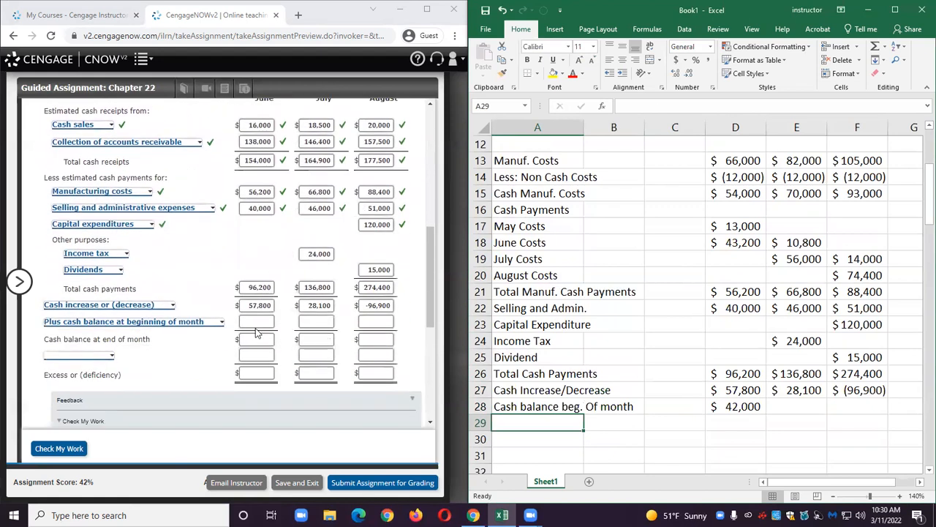
left_click(257, 320)
type("42000")
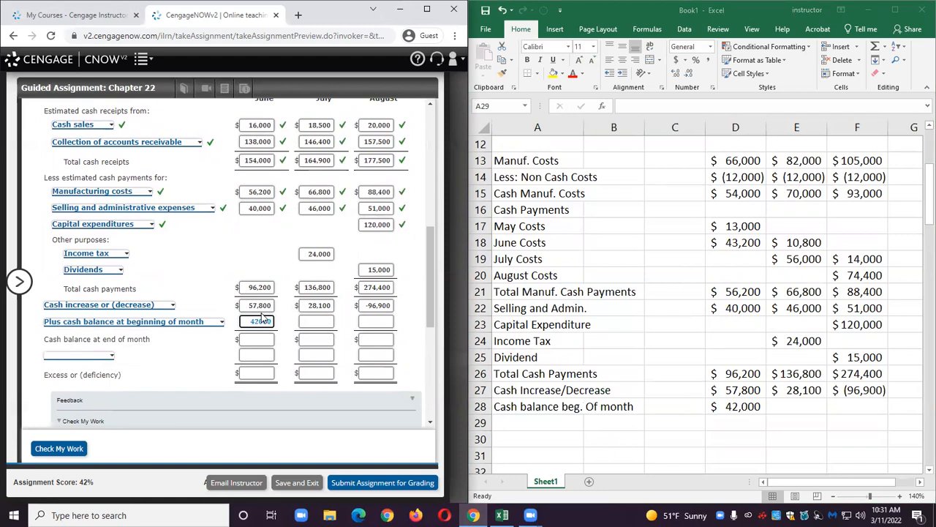
left_click(205, 344)
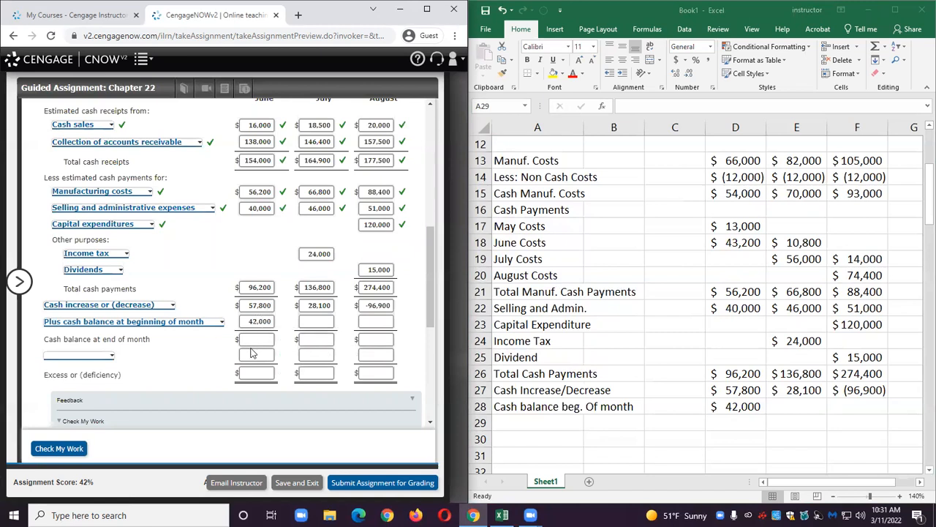
Label worksheet row 29 as Cash balance end of month.
left_click(502, 423)
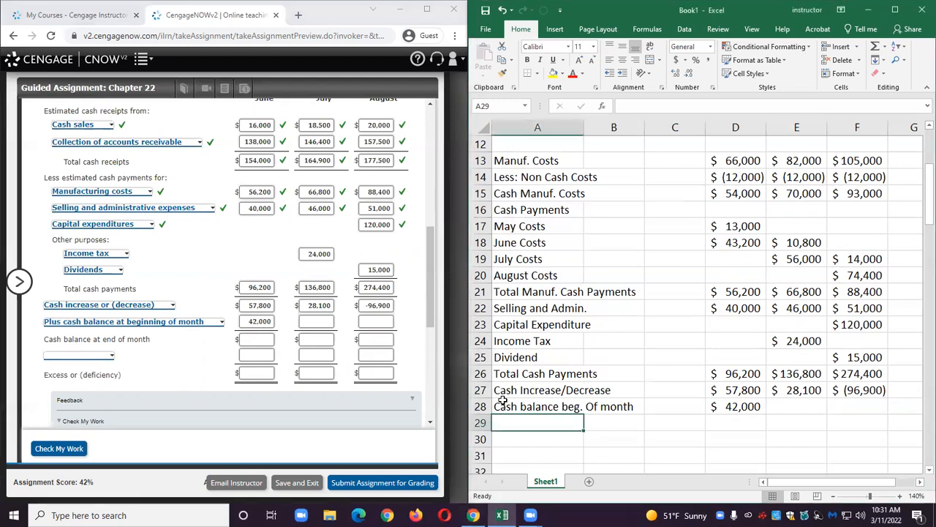
type("Cash ba")
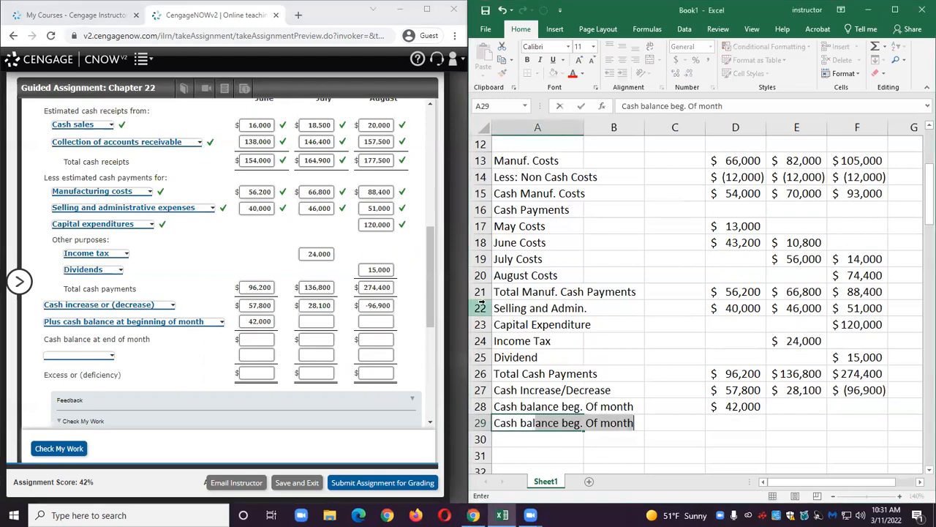
type("lance en")
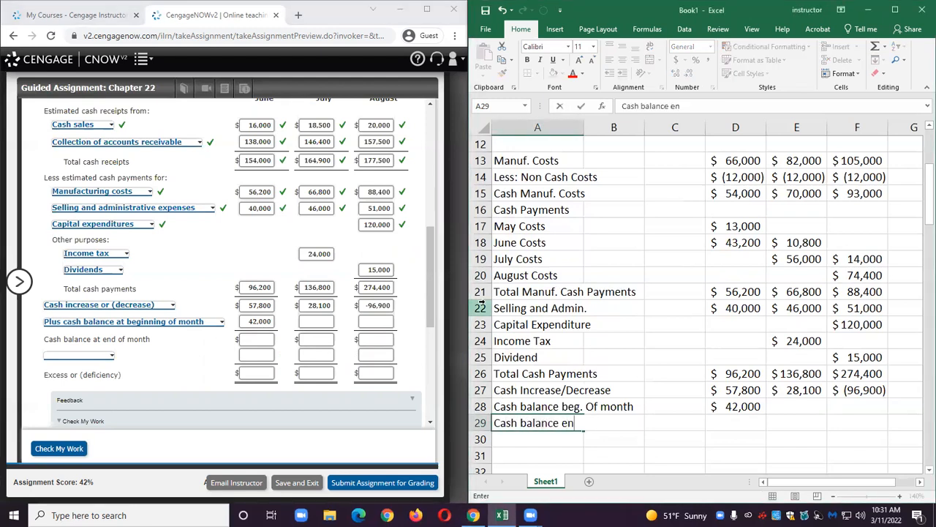
type("d of month")
Compute June's end-of-month cash balance in D29 as the AutoSum of D27:D28.
key("Tab")
key("Tab")
key("Tab")
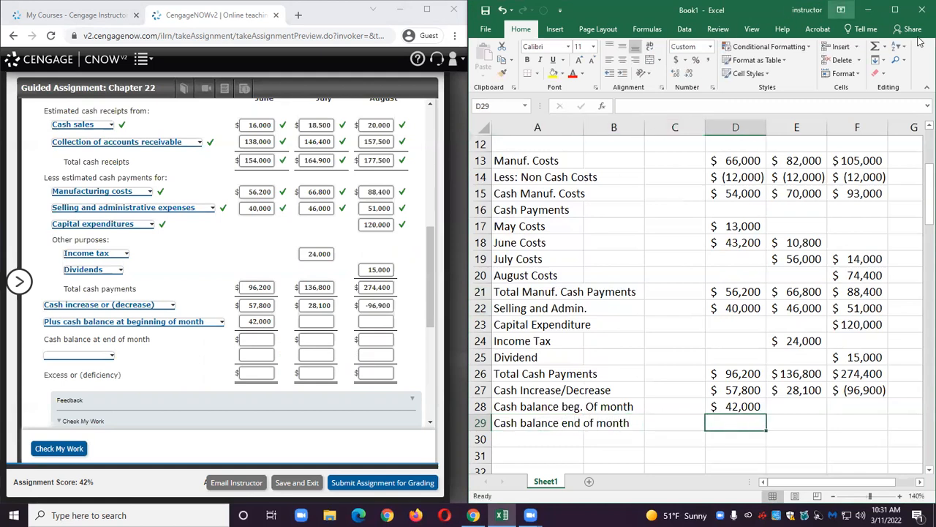
left_click(875, 46)
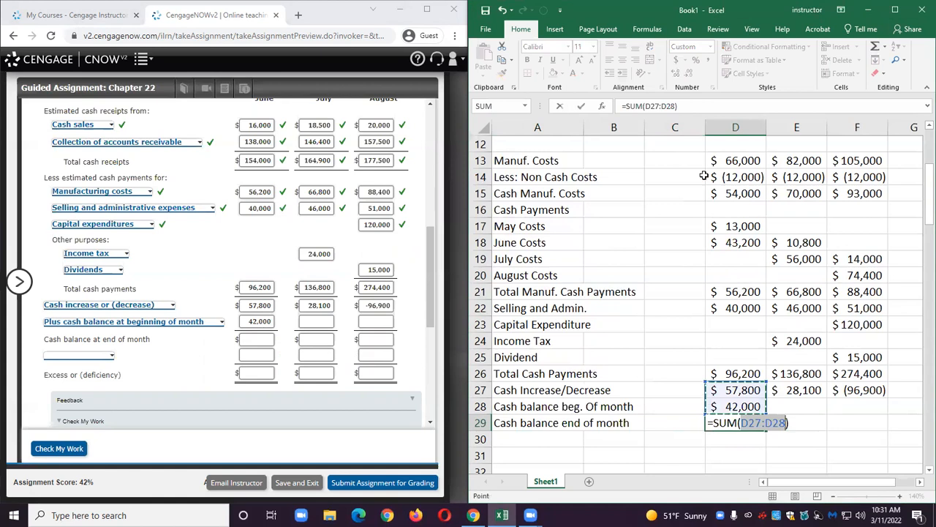
key("Return")
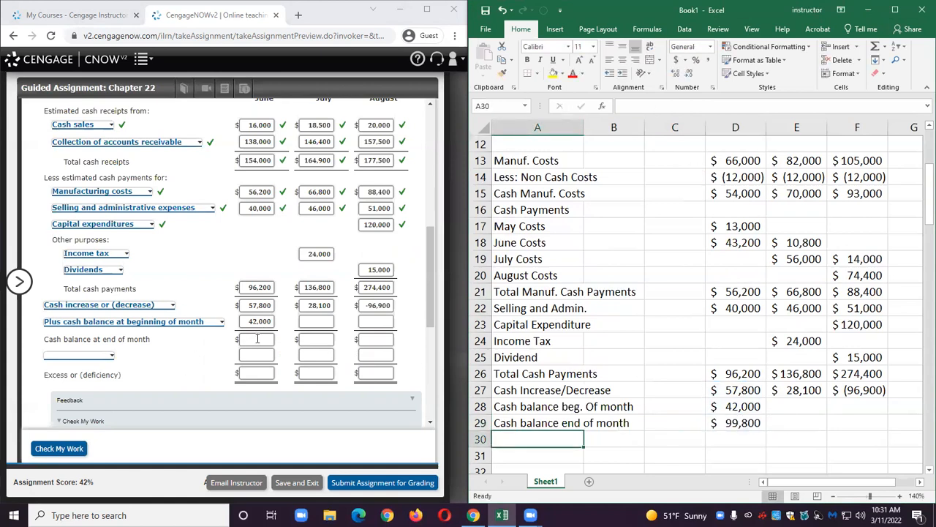
Enter 99800 as June's cash balance at end of month in the form.
left_click(256, 339)
type("99800")
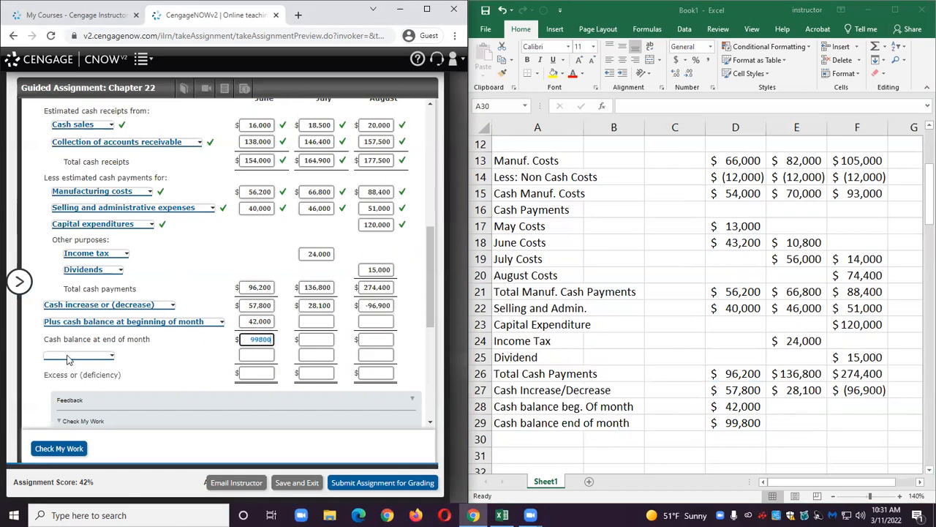
Check the problem text for the minimum cash balance and choose Less minimum cash balance as the next form line.
scroll(170, 273, "up", 3)
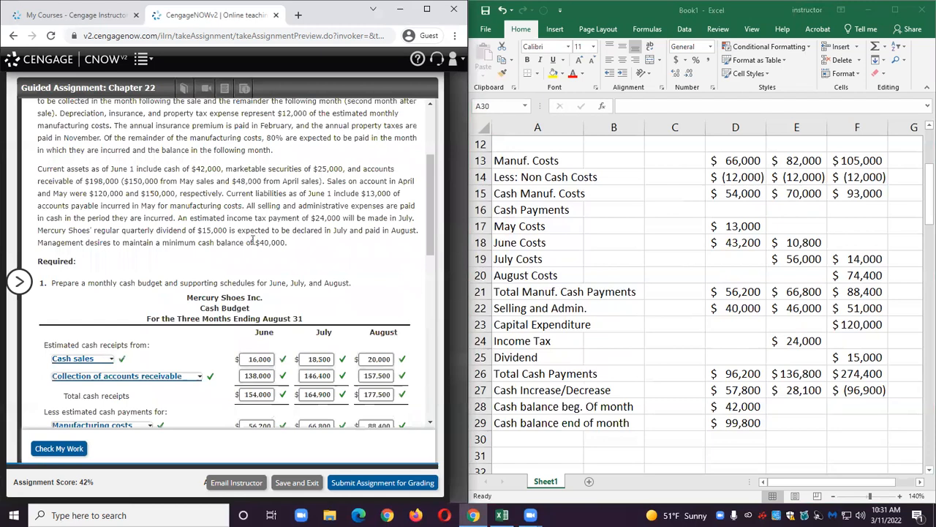
left_click_drag(42, 243, 298, 253)
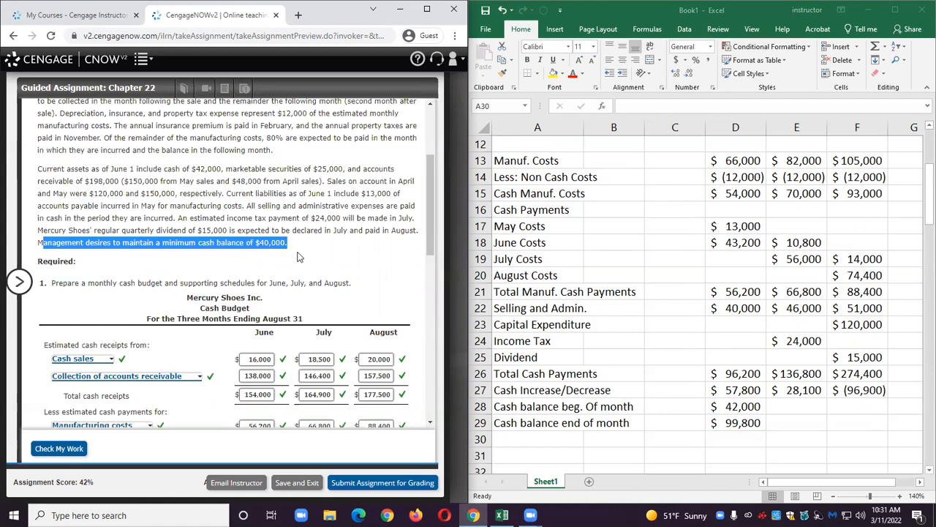
scroll(298, 256, "down", 5)
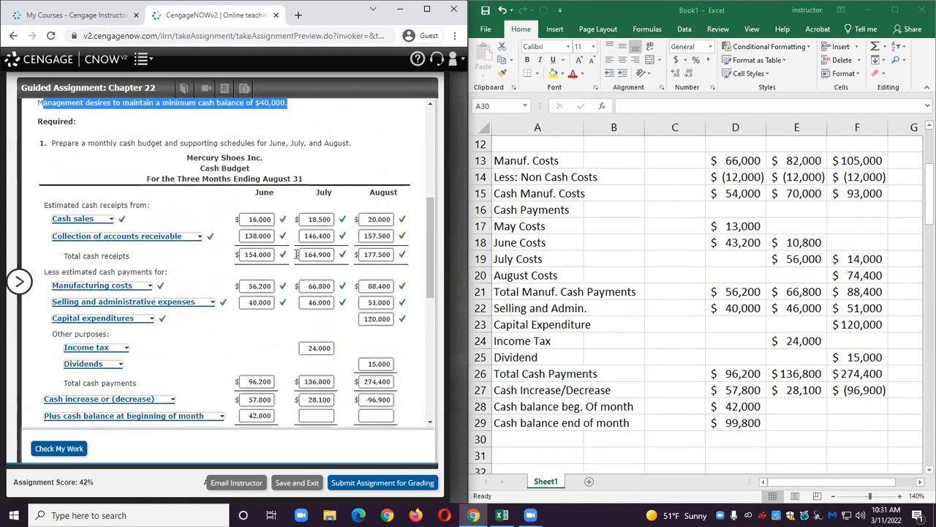
left_click(107, 242)
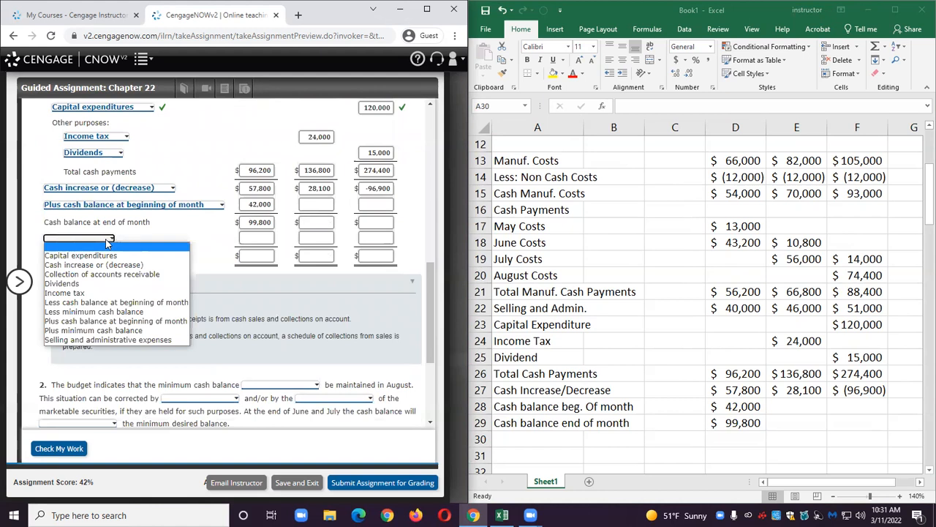
left_click(108, 311)
Enter 40,000 as June's minimum cash balance in the form.
left_click(252, 238)
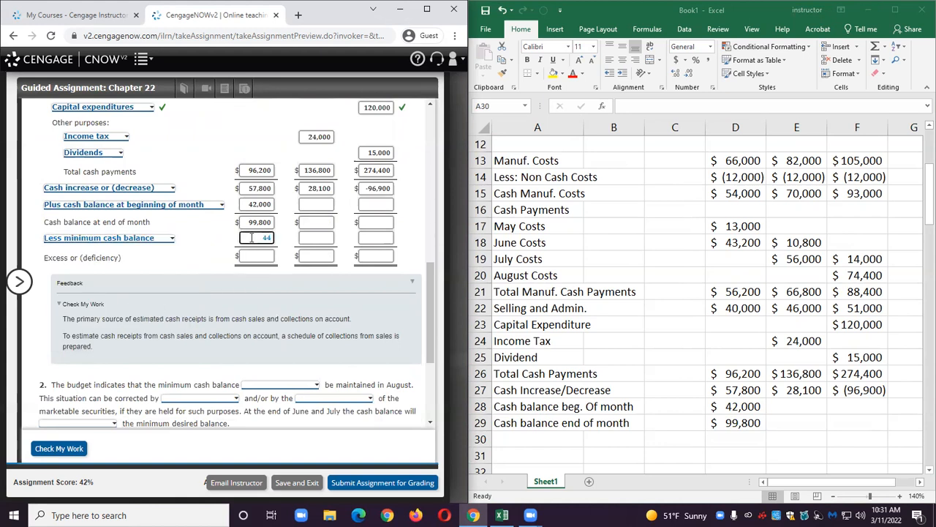
type("0000")
left_click(255, 256)
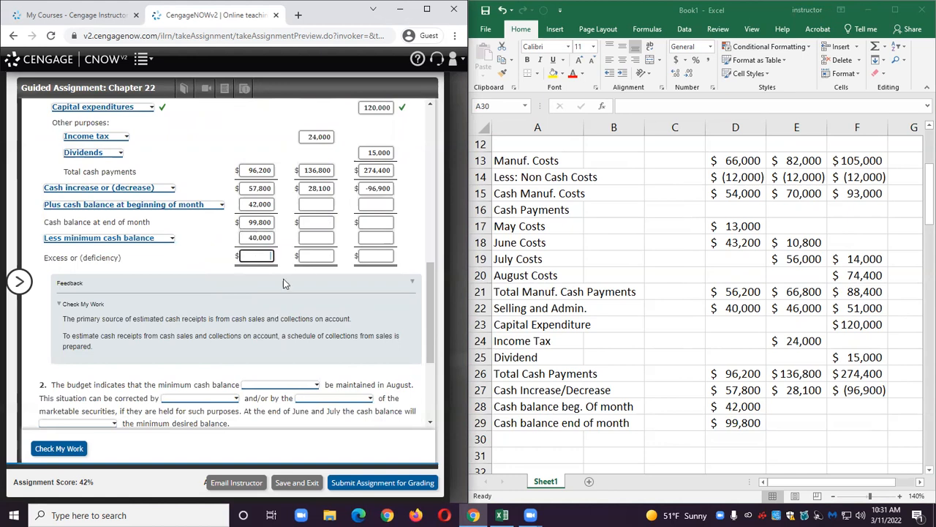
Label worksheet row 30 as Min. Cash Balance.
left_click(534, 438)
type("Less: Min")
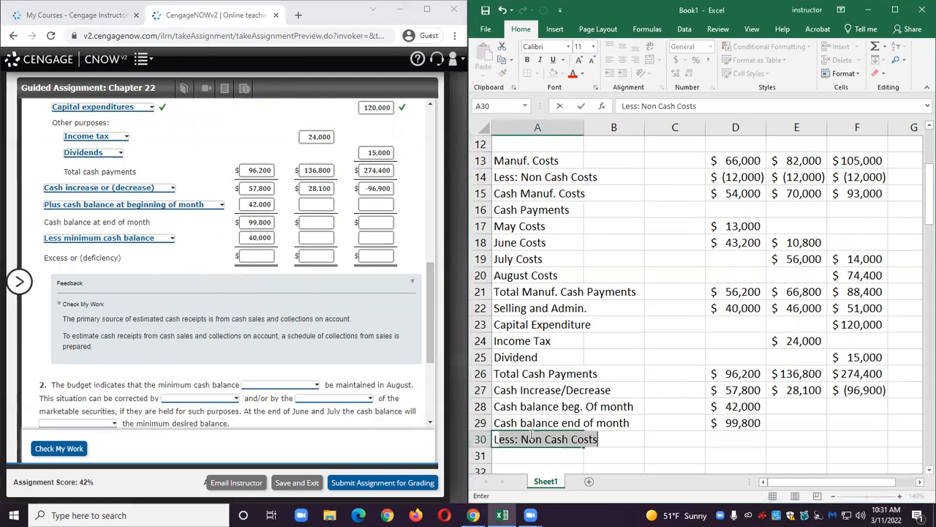
type("imum")
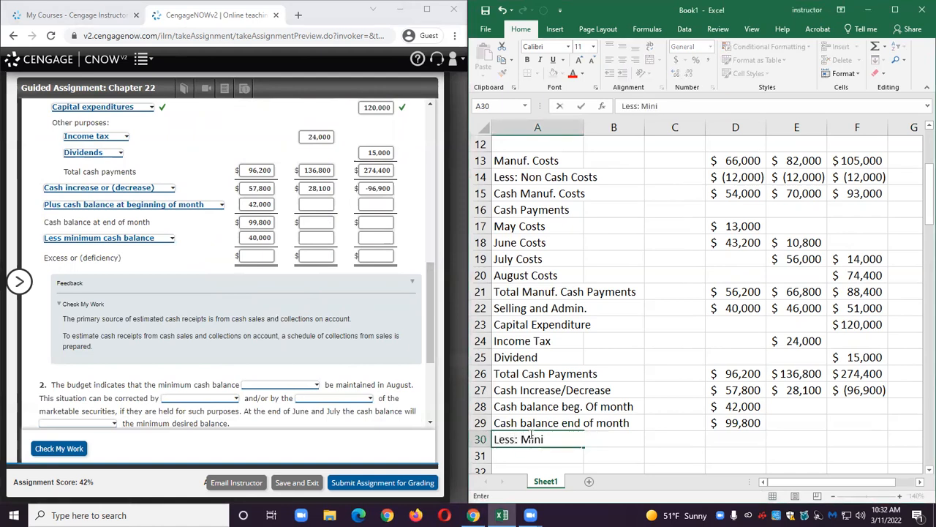
key("BackSpace")
key("BackSpace")
key("BackSpace")
key("BackSpace")
key("BackSpace")
key("BackSpace")
key("BackSpace")
key("BackSpace")
key("BackSpace")
key("BackSpace")
key("BackSpace")
key("BackSpace")
key("BackSpace")
type("minij")
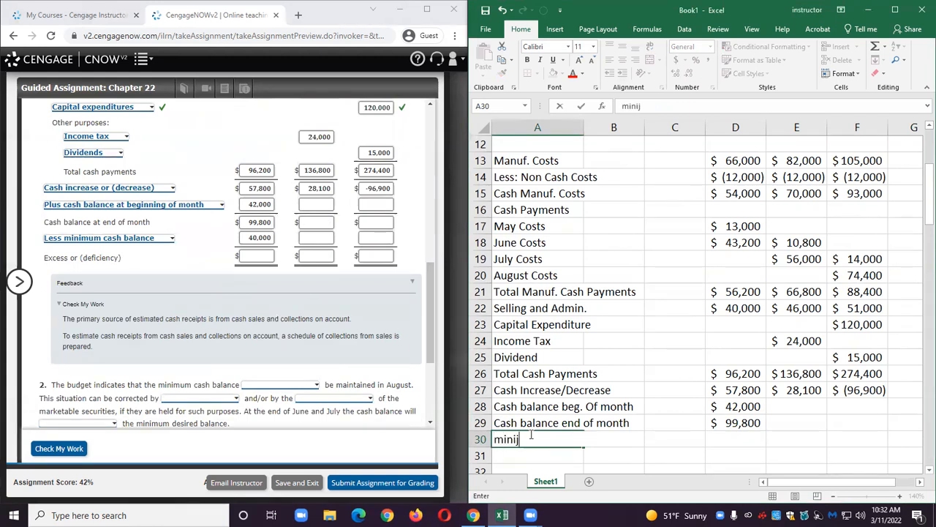
key("BackSpace")
key("BackSpace")
key("BackSpace")
key("BackSpace")
type("Min")
key("BackSpace")
key("BackSpace")
type("in. Cash Balance")
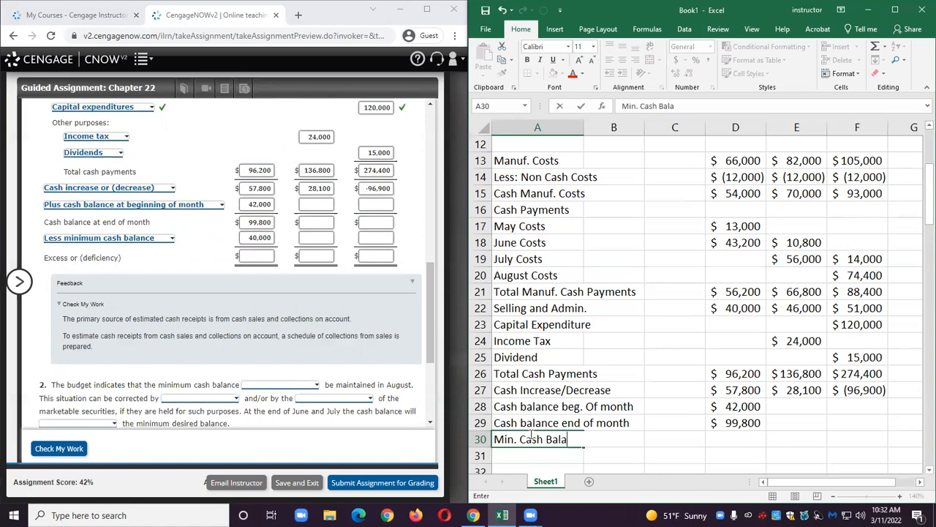
Enter 40000 as June's minimum cash balance in D30.
key("Tab")
key("Tab")
key("Tab")
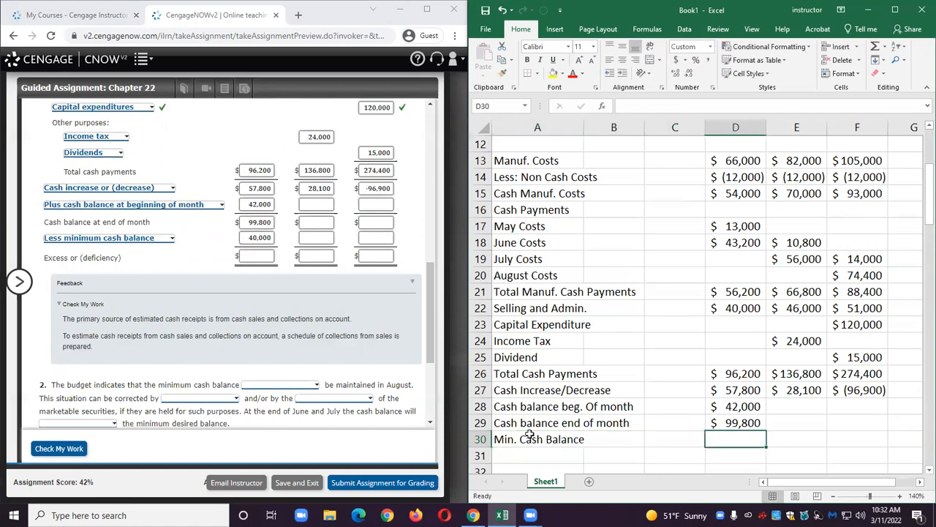
type("40000")
key("Return")
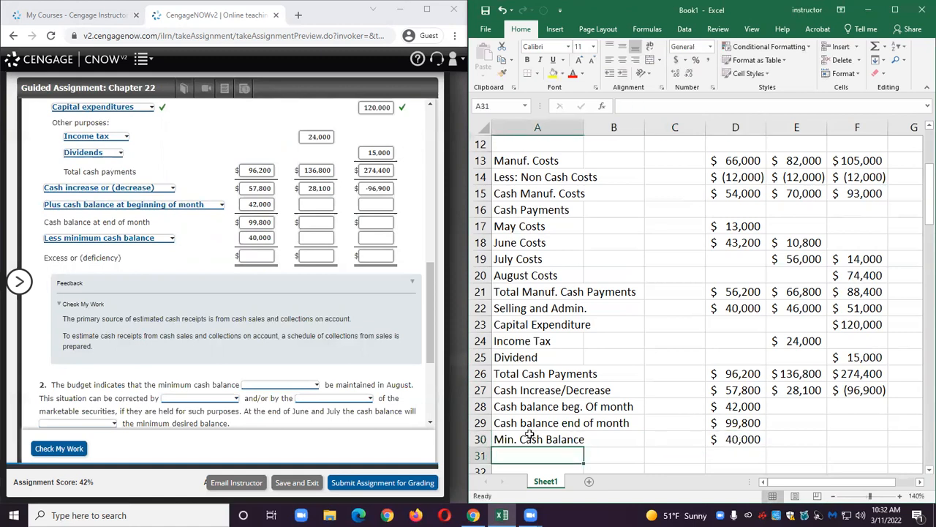
Label worksheet row 31 as Excess or (deficiency).
type("Exc")
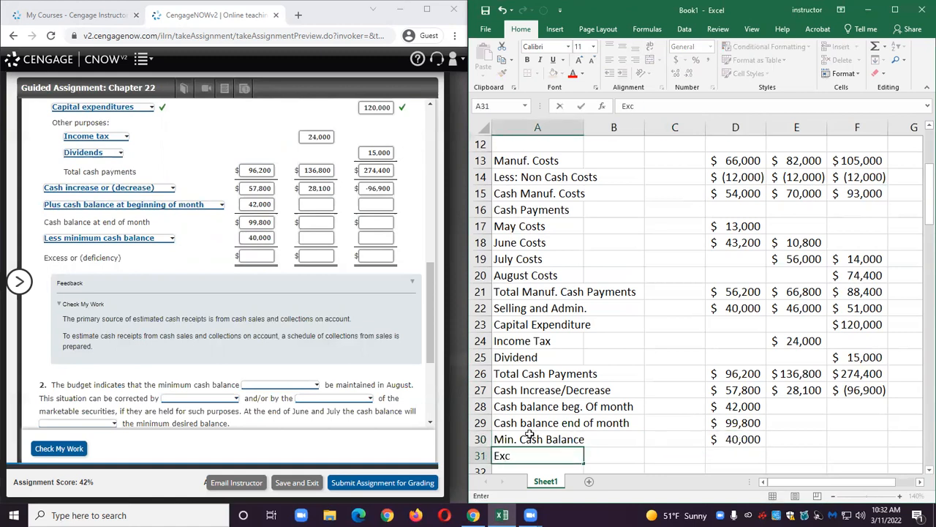
type("ess or (deficiency)")
Compute June's excess or deficiency in D31 as D29 minus D30.
key("Tab")
key("Tab")
key("Tab")
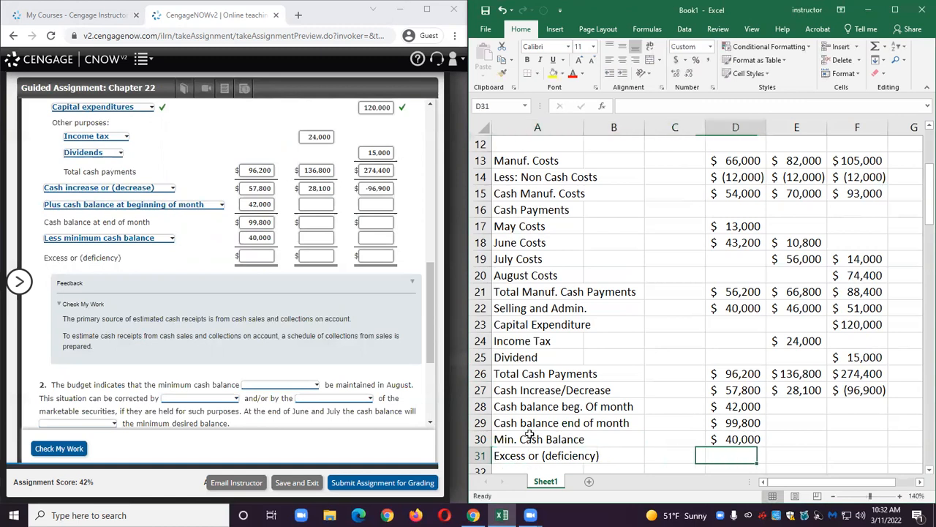
type("=")
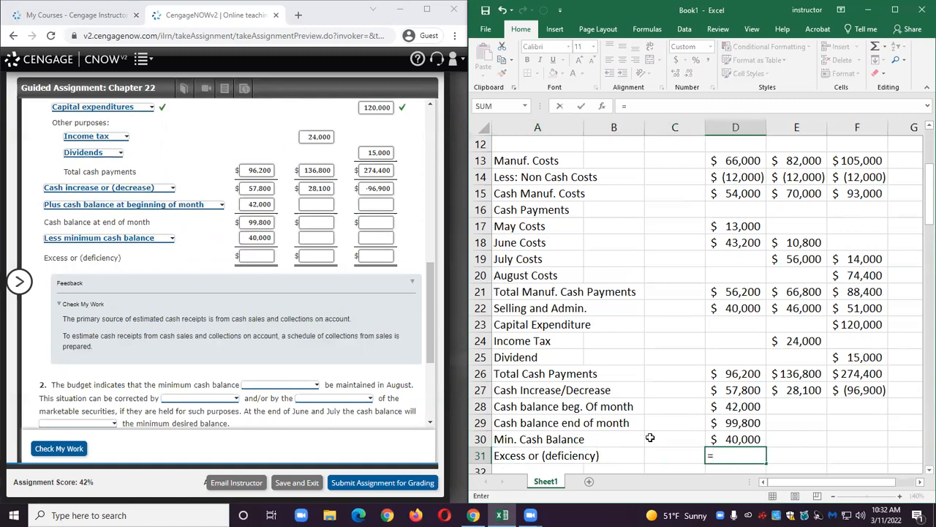
left_click(721, 423)
type("-")
left_click(724, 439)
key("Return")
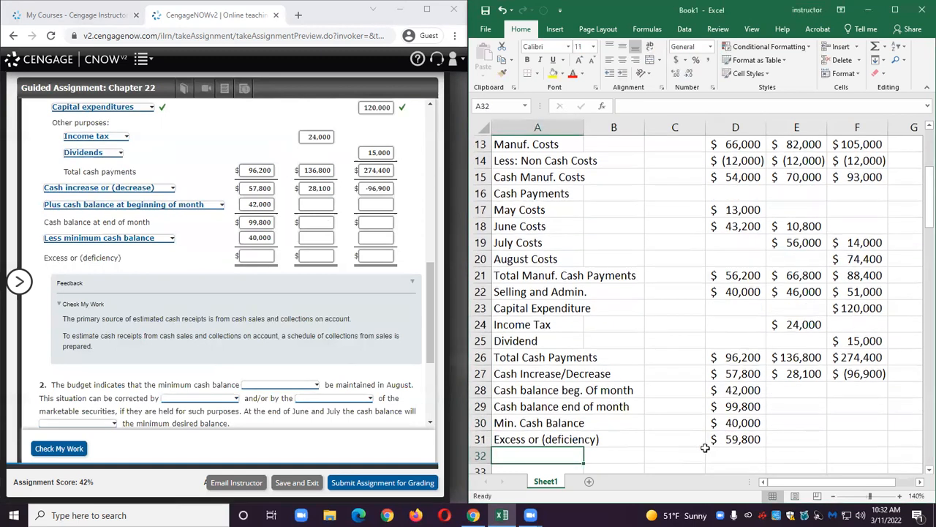
Enter 59800 as June's excess or deficiency in the form.
left_click(267, 256)
type("59800")
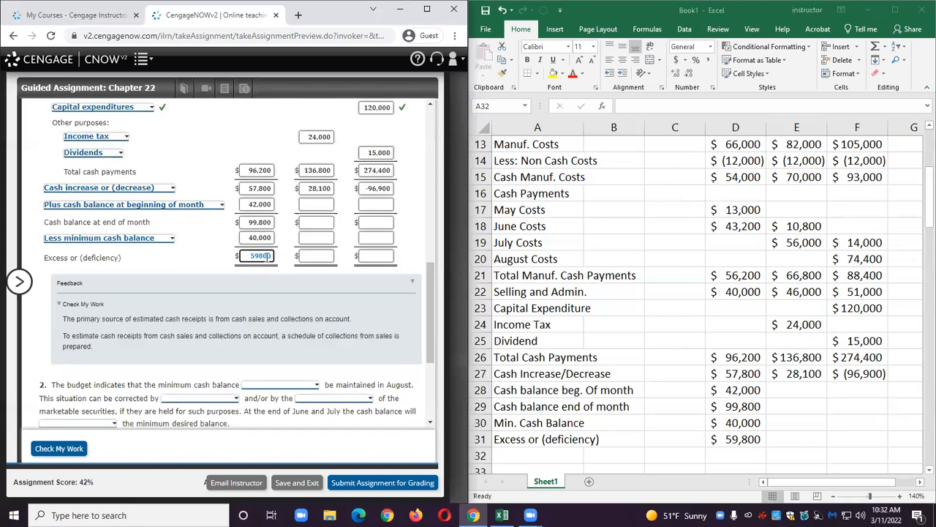
Enter 99,800 as July's beginning cash balance in the form.
left_click(218, 273)
scroll(228, 303, "up", 1)
scroll(227, 304, "up", 1)
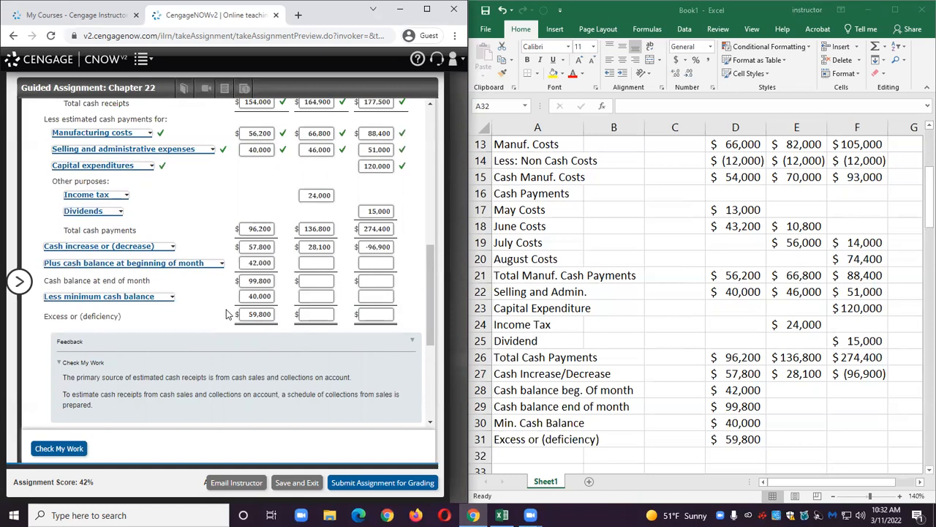
double_click(261, 281)
left_click_drag(260, 281, 273, 282)
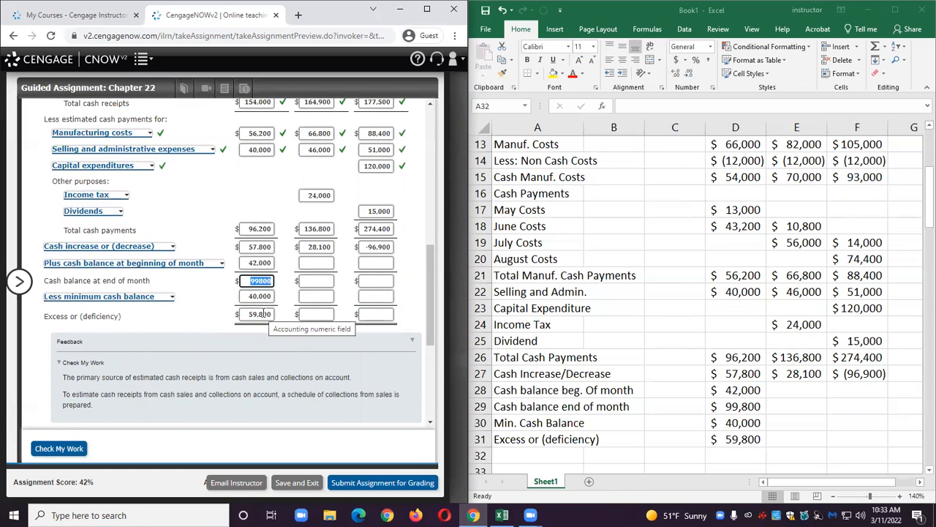
left_click(311, 263)
type("99800")
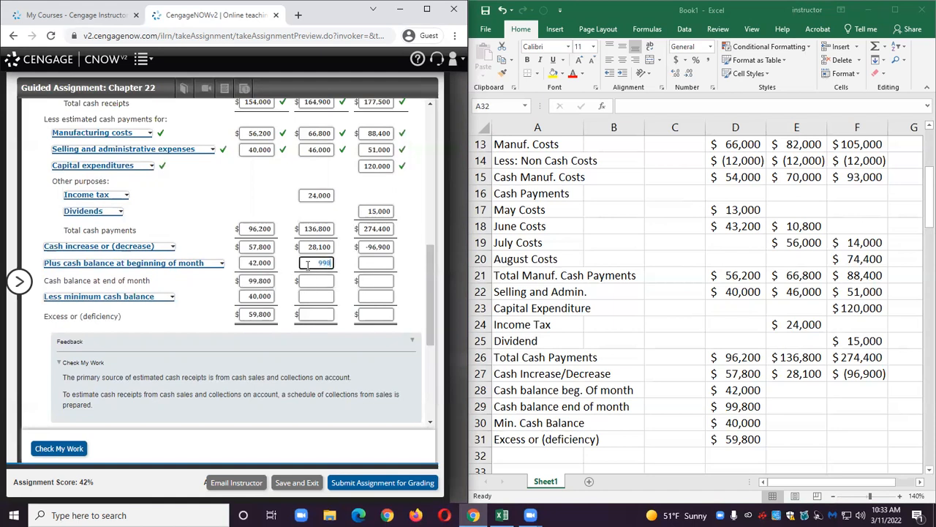
Set E28 to reference D29 and copy the end-of-month balance formula across to E29.
left_click(779, 389)
left_click(778, 390)
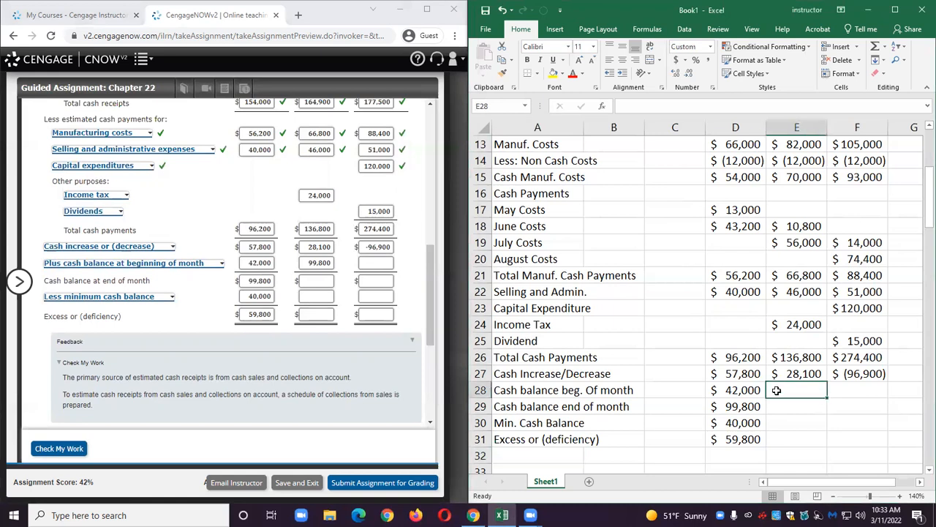
type("=")
left_click(729, 407)
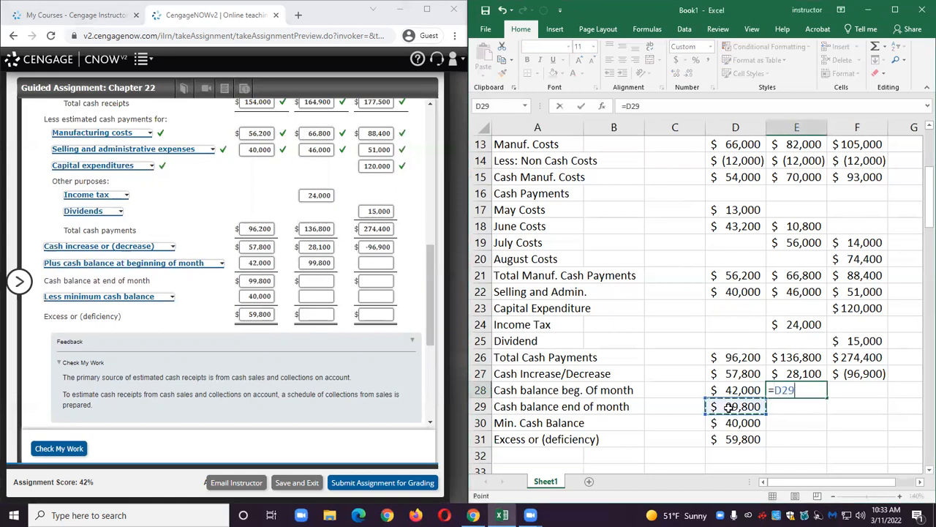
key("Return")
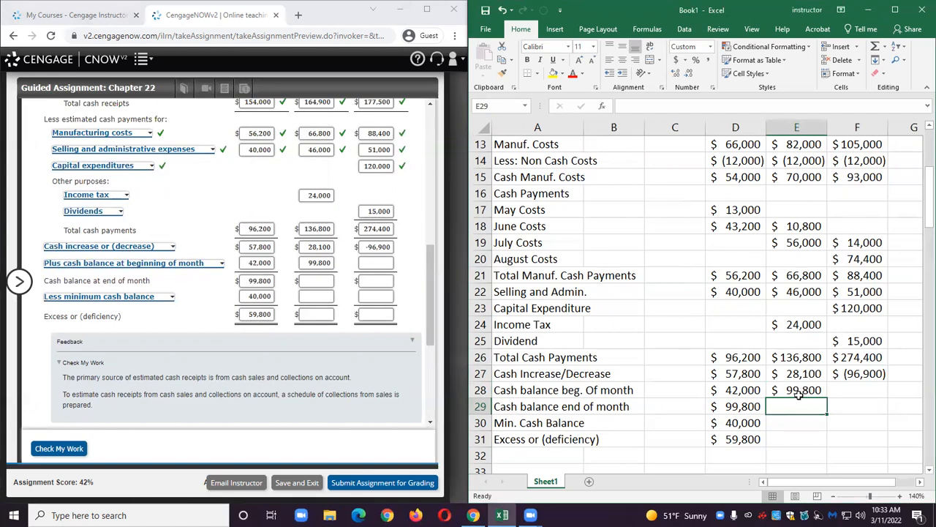
left_click(750, 407)
left_click_drag(765, 414, 794, 423)
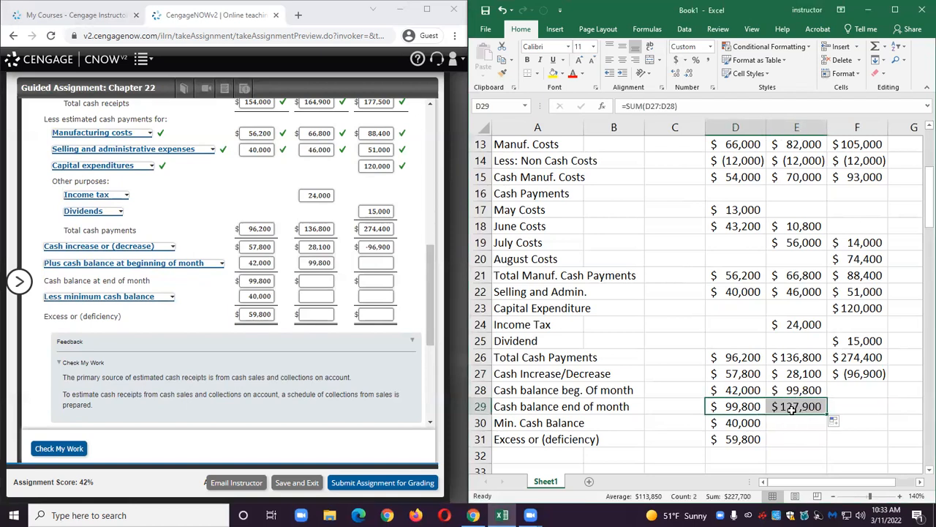
Enter 127900 as July's ending cash balance and 40000 as July's minimum cash balance in the form.
left_click(328, 283)
type("127900")
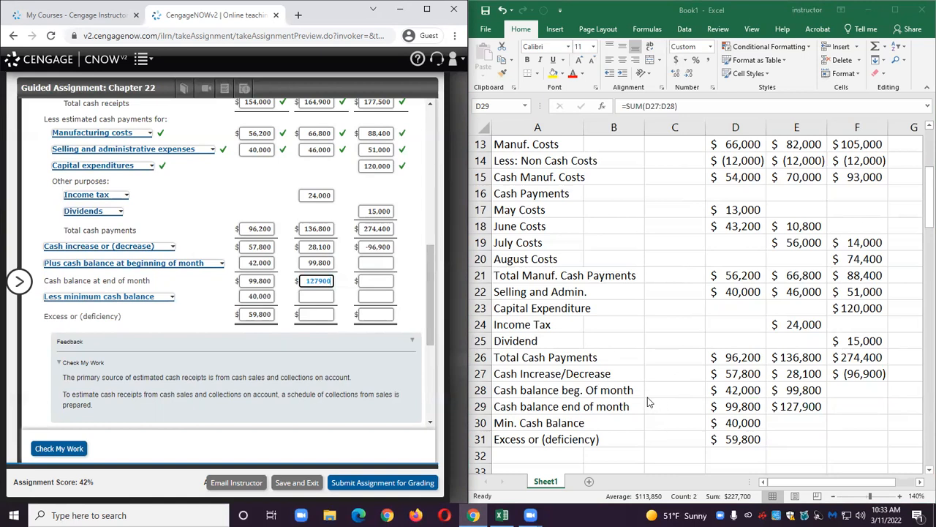
left_click(316, 297)
type("40000")
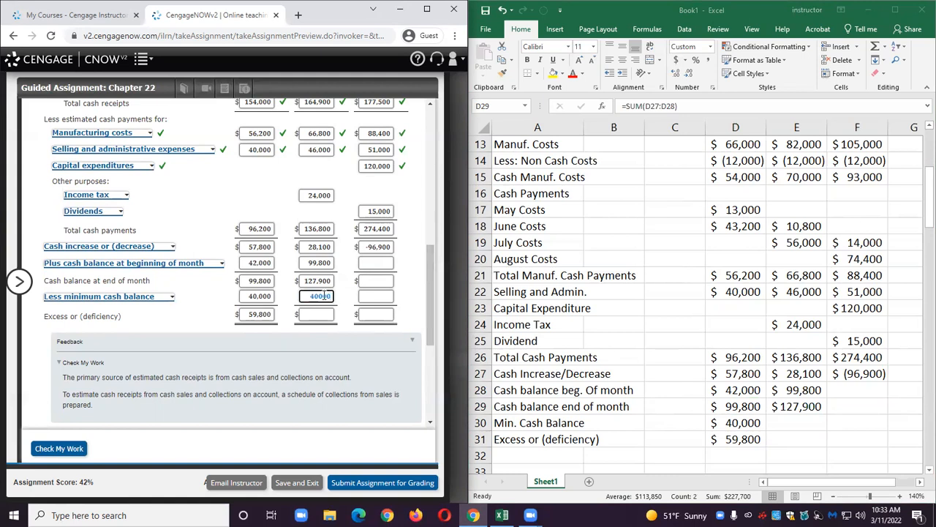
Enter 40000 as July's minimum cash balance in E30 and copy the excess or deficiency formula across to E31.
left_click(789, 422)
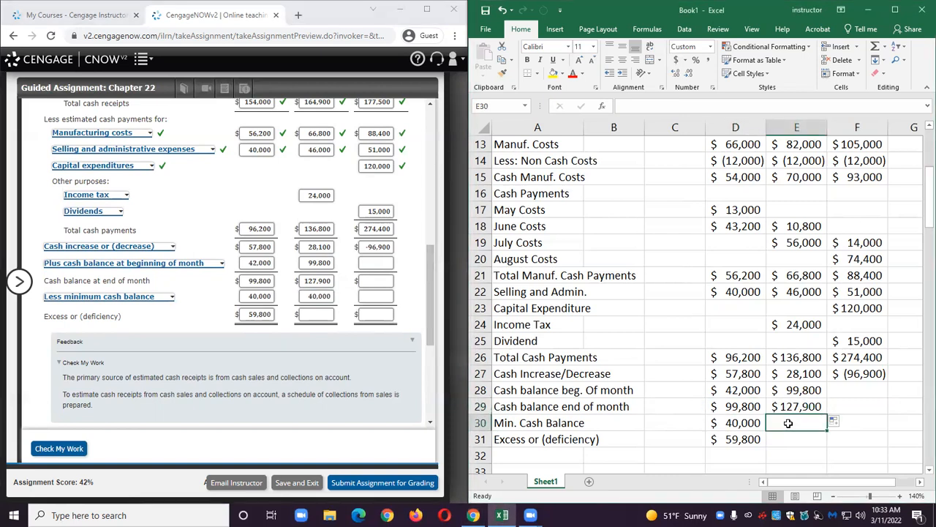
type("40000")
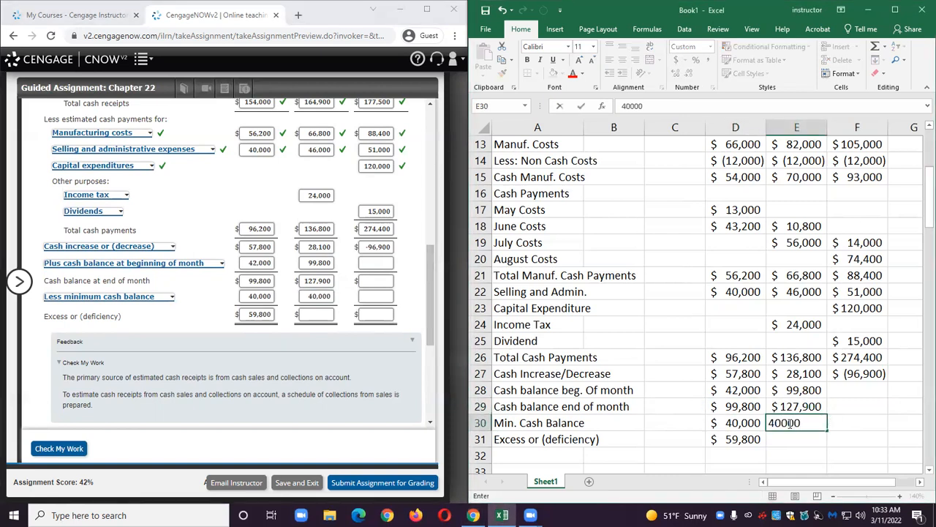
left_click(763, 440)
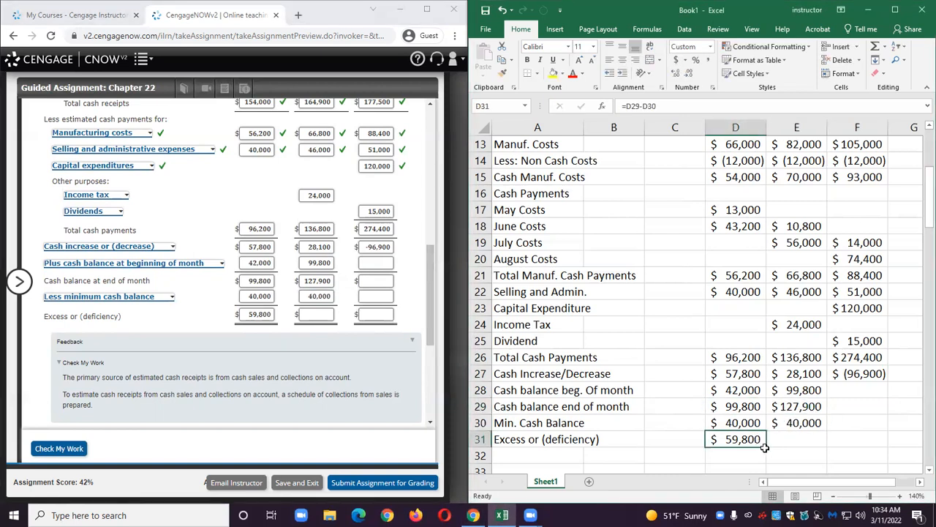
left_click_drag(766, 446, 825, 446)
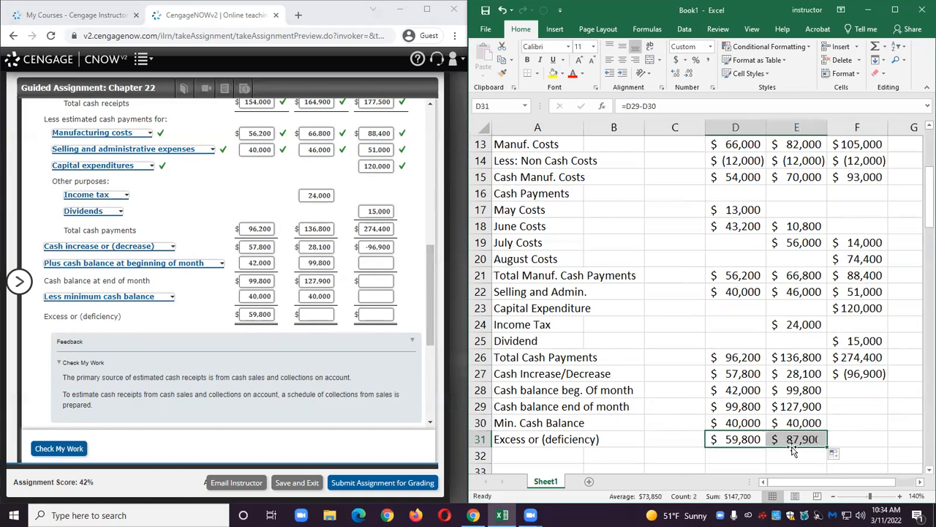
Enter 87900 as July's excess or deficiency in the form.
left_click(320, 313)
type("87900")
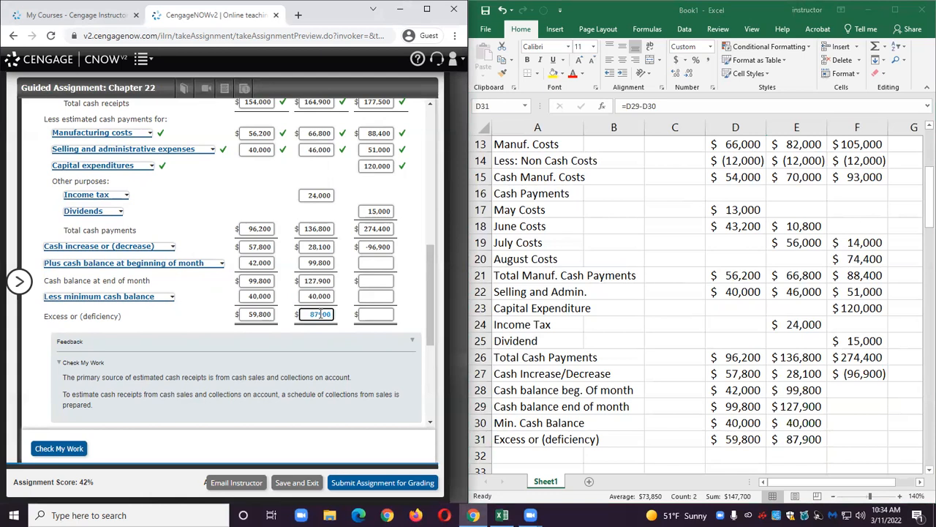
left_click(326, 343)
Enter 127900 as August's beginning cash balance in the form.
left_click_drag(306, 280, 333, 281)
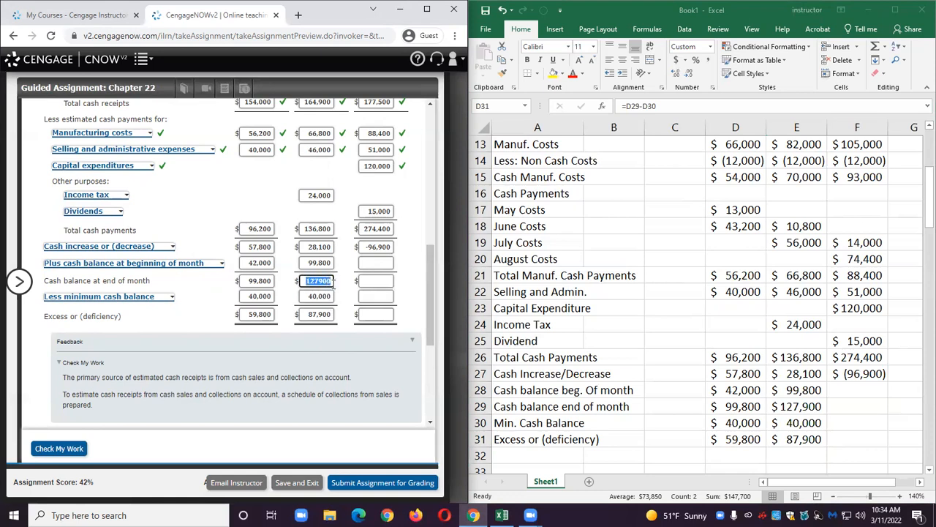
left_click(375, 263)
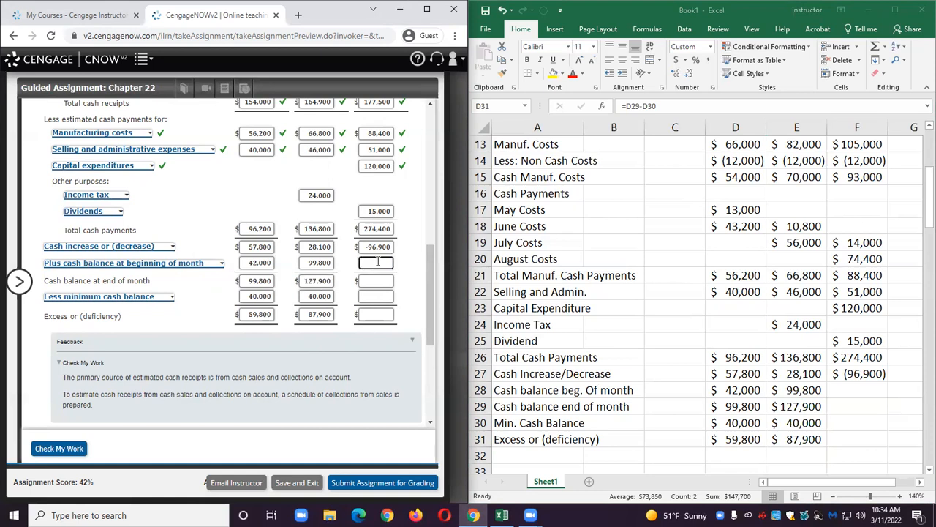
type("127900")
Set F28 to reference E29 and copy the end-of-month balance formula across to F29.
left_click(839, 390)
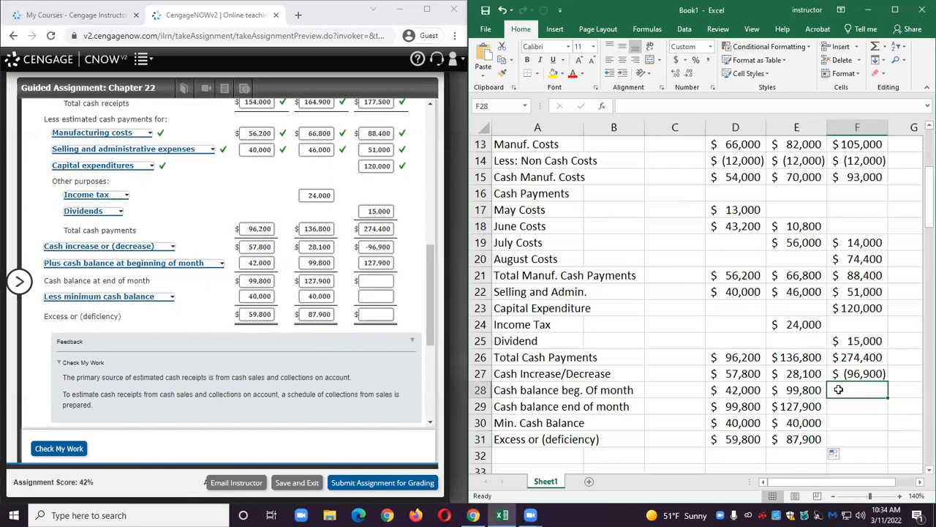
type("=")
left_click(793, 406)
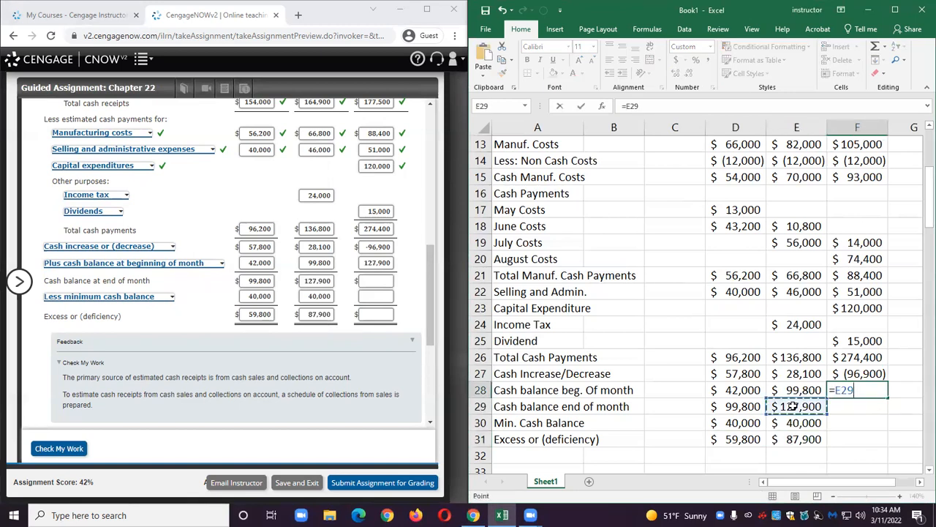
key("Return")
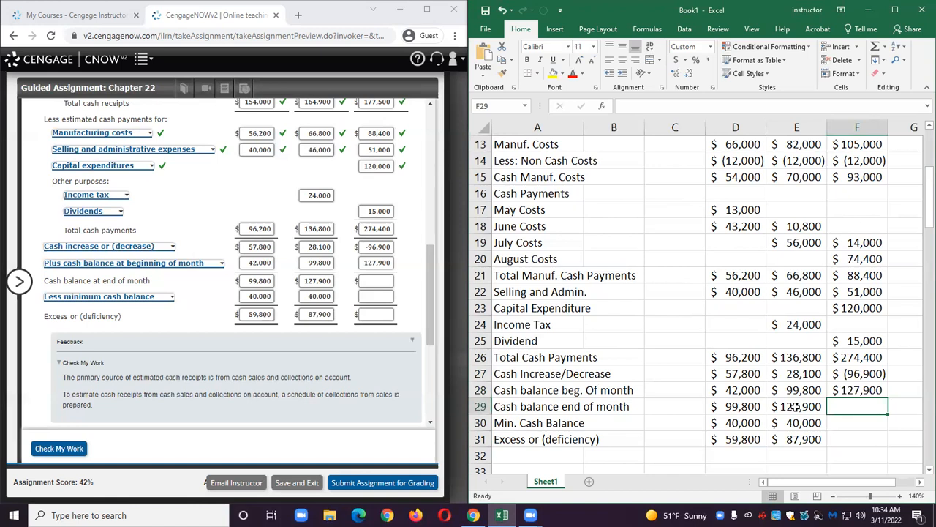
left_click(795, 407)
left_click_drag(827, 414, 863, 412)
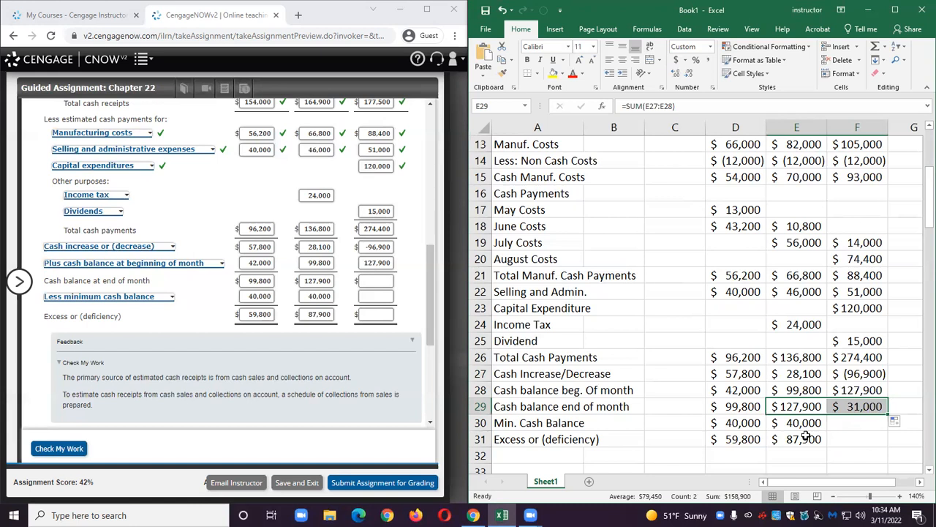
Enter 31000 as August's ending cash balance in the form.
left_click(387, 282)
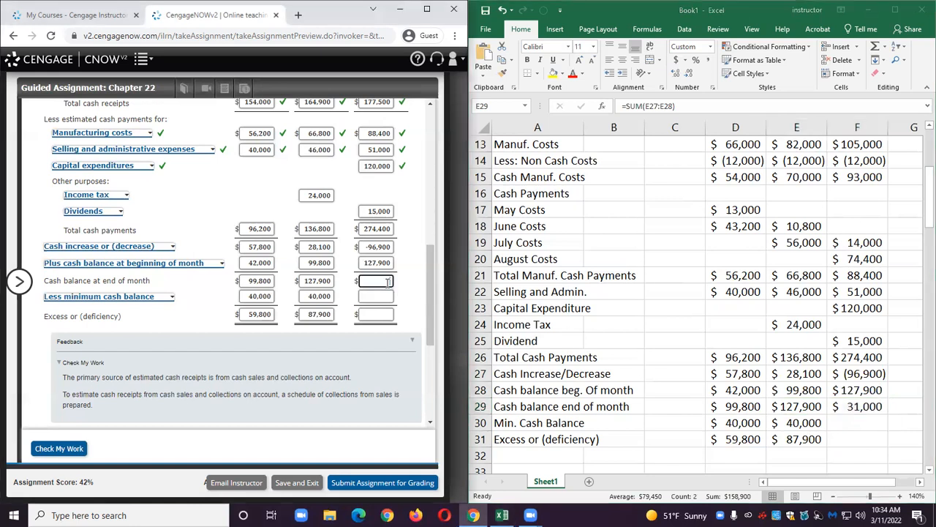
type("31000")
Enter 40000 as August's minimum cash balance in F30 and copy the excess or deficiency formula across to F31.
left_click(840, 425)
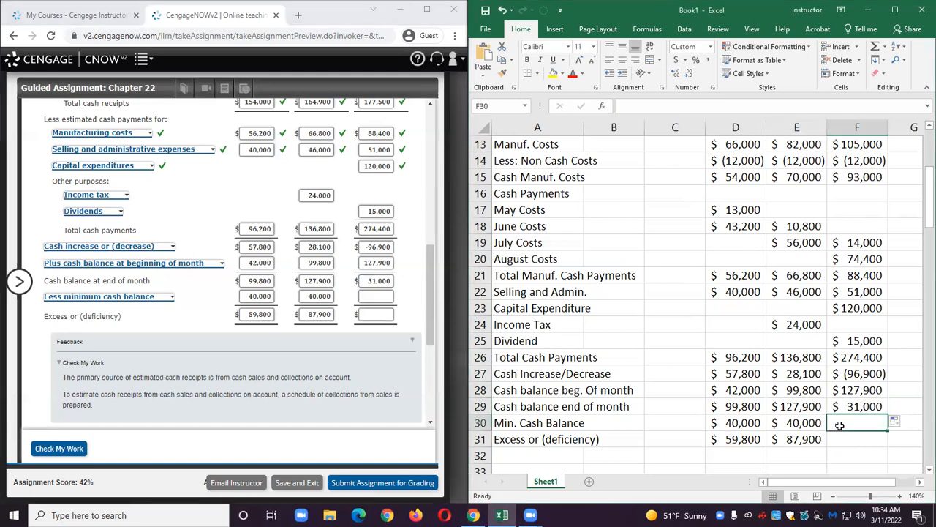
type("40000")
left_click(852, 453)
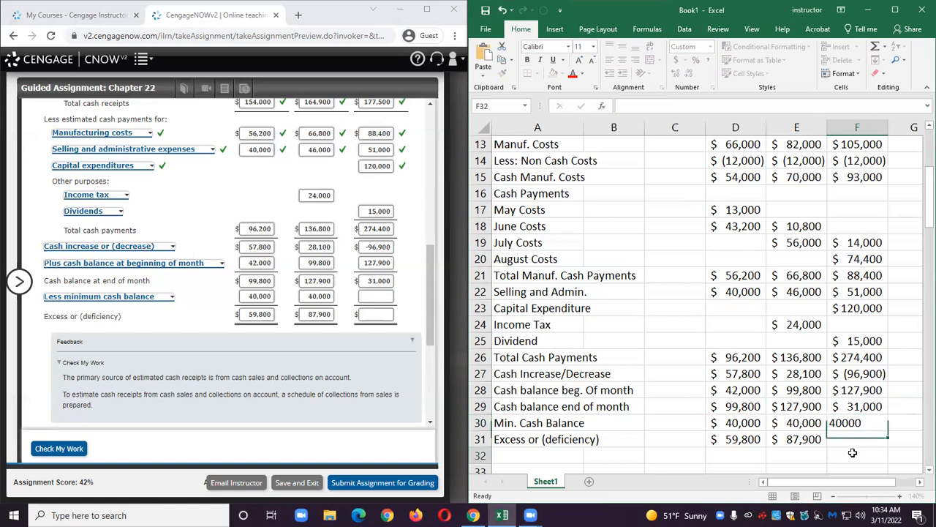
left_click(801, 441)
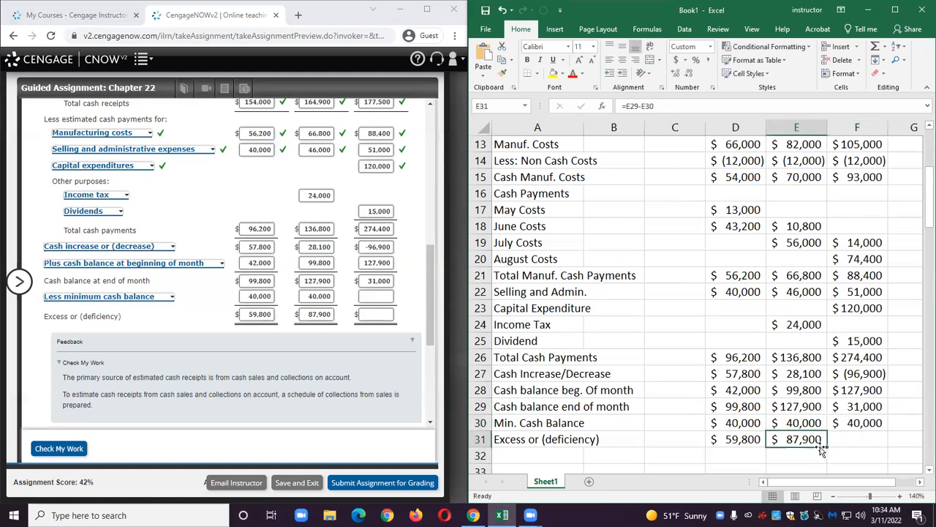
left_click_drag(821, 451, 857, 448)
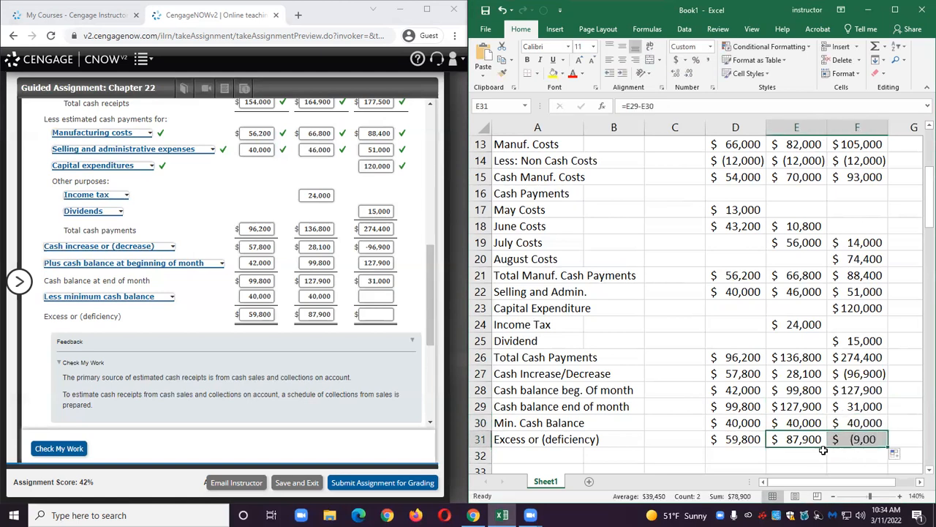
Enter 40000 as August's minimum cash balance and -9000 as August's excess or deficiency in the form.
left_click(376, 294)
type("40000")
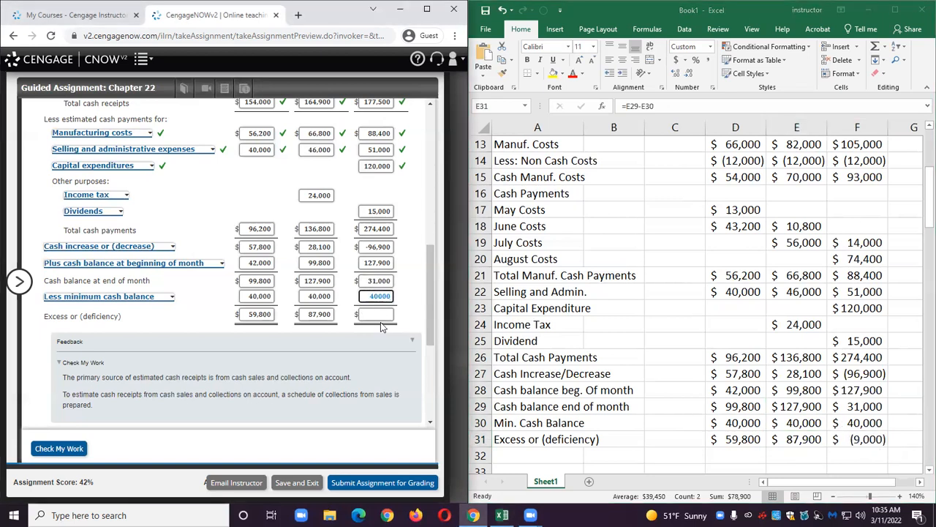
left_click(376, 314)
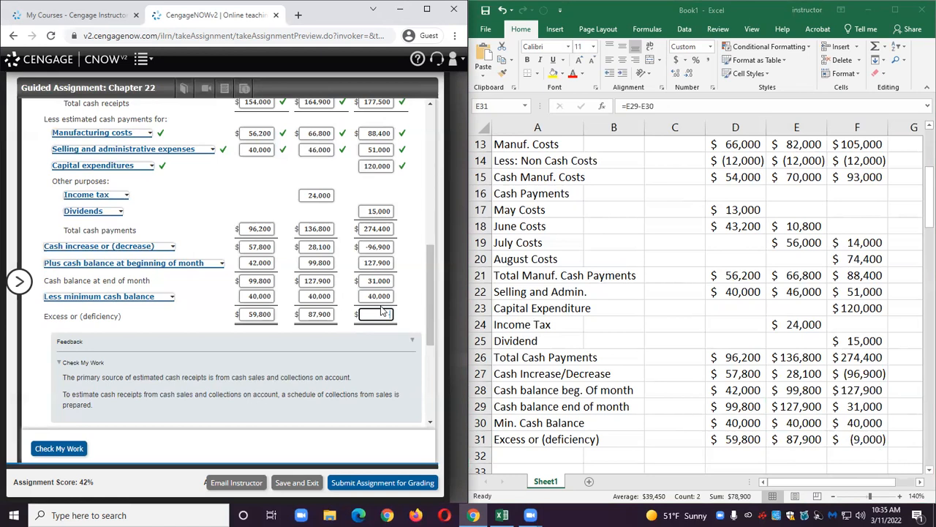
type("-9000")
Check the work on the completed cash budget form.
scroll(381, 311, "up", 1)
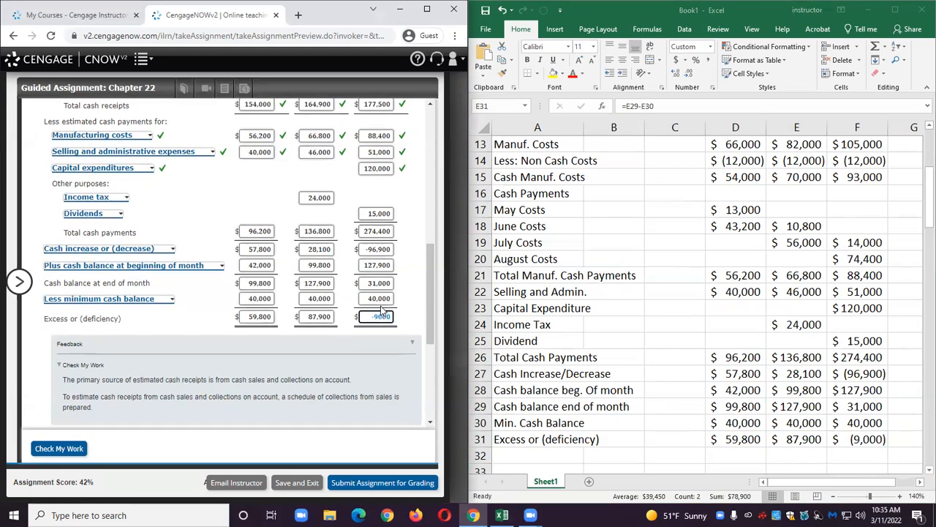
scroll(263, 339, "down", 2)
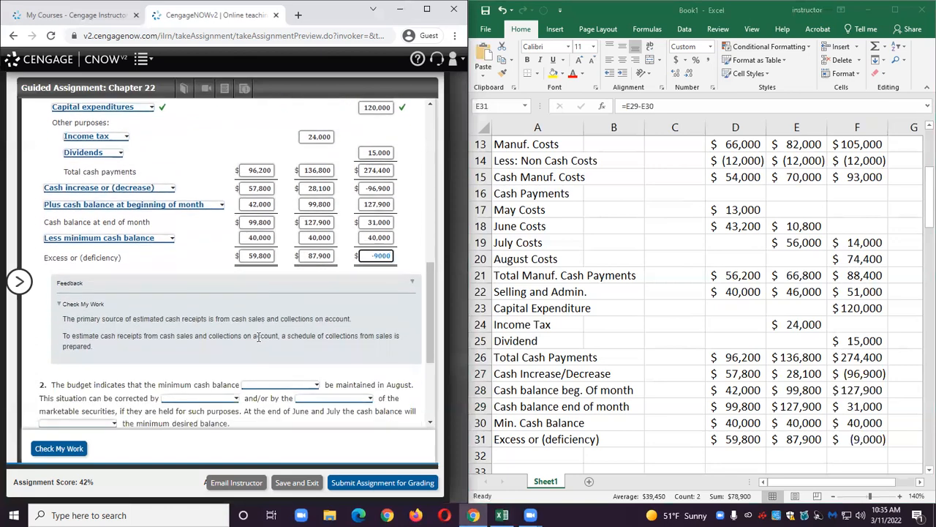
left_click(59, 447)
In question 2, state that the minimum cash balance will not be maintained in August.
scroll(206, 298, "up", 5)
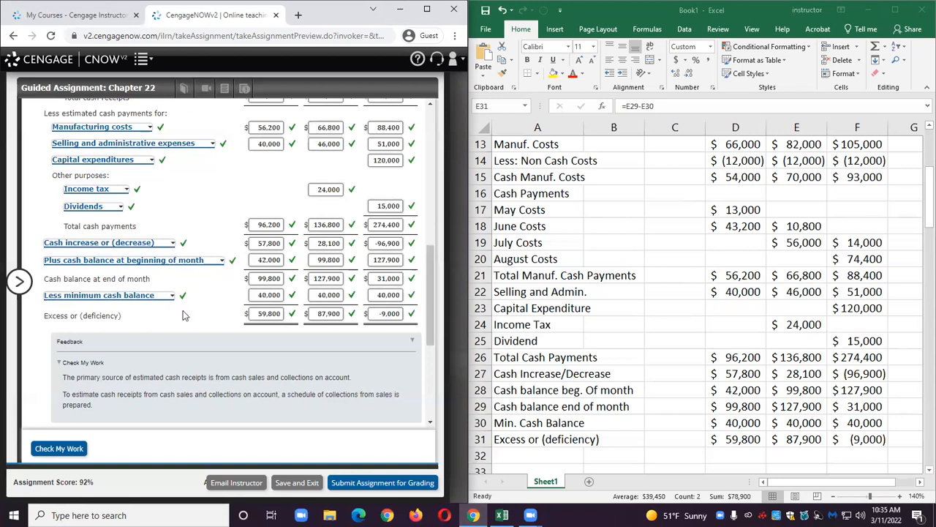
scroll(216, 293, "down", 2)
scroll(216, 312, "down", 1)
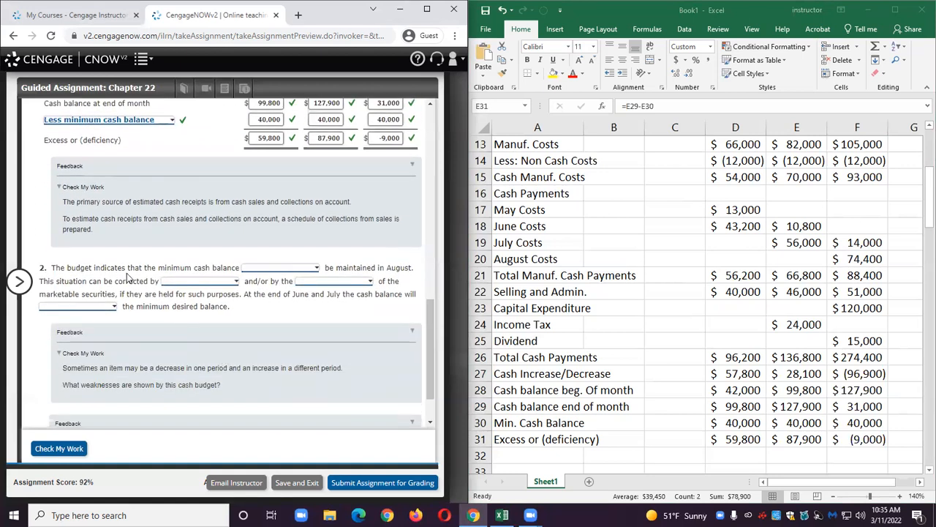
left_click(267, 270)
left_click(264, 294)
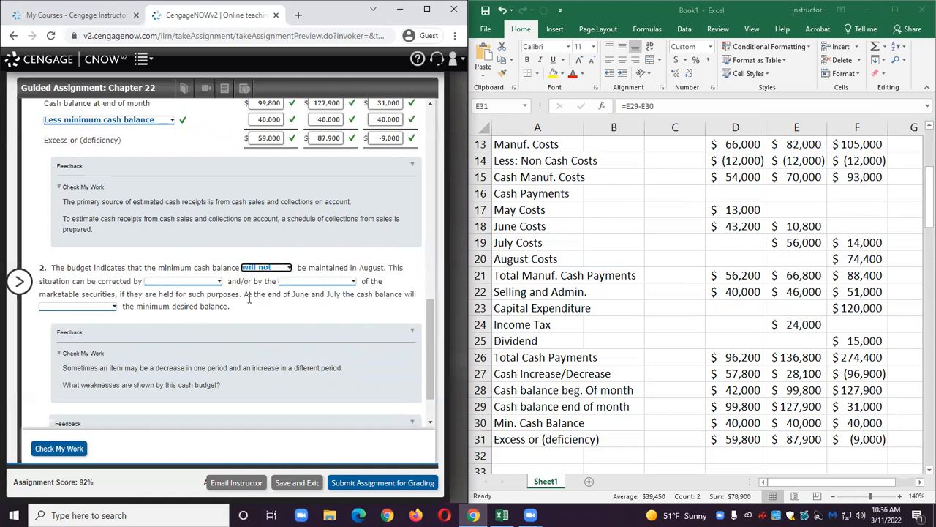
Complete the correction sentence with borrowing and sale of the marketable securities.
scroll(248, 306, "up", 2)
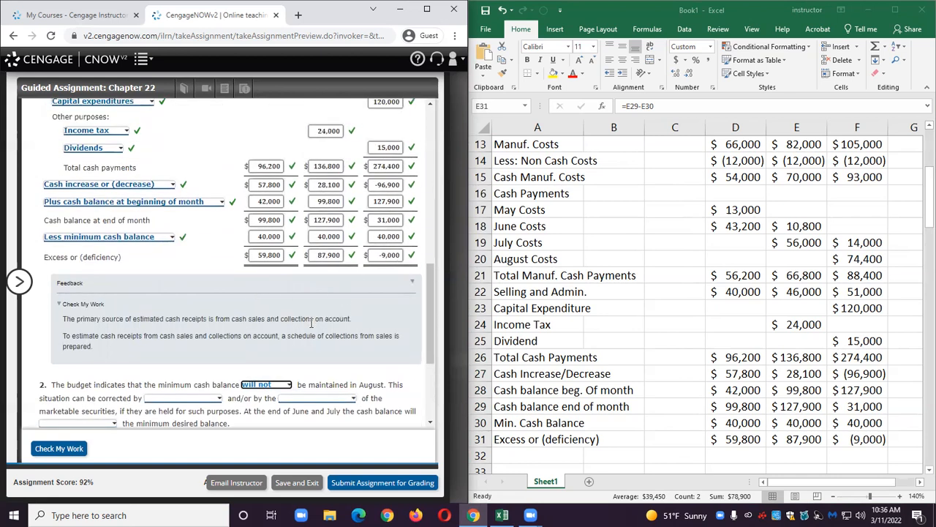
scroll(304, 355, "down", 1)
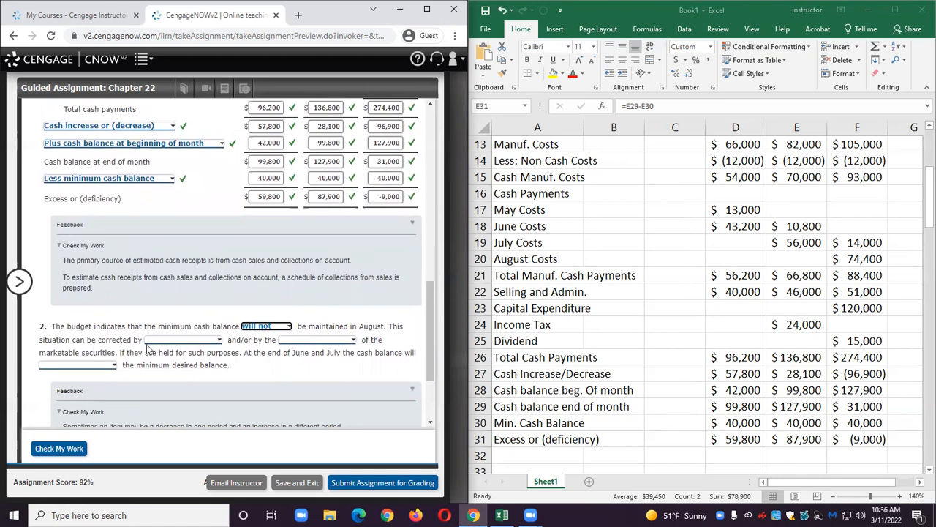
left_click(183, 341)
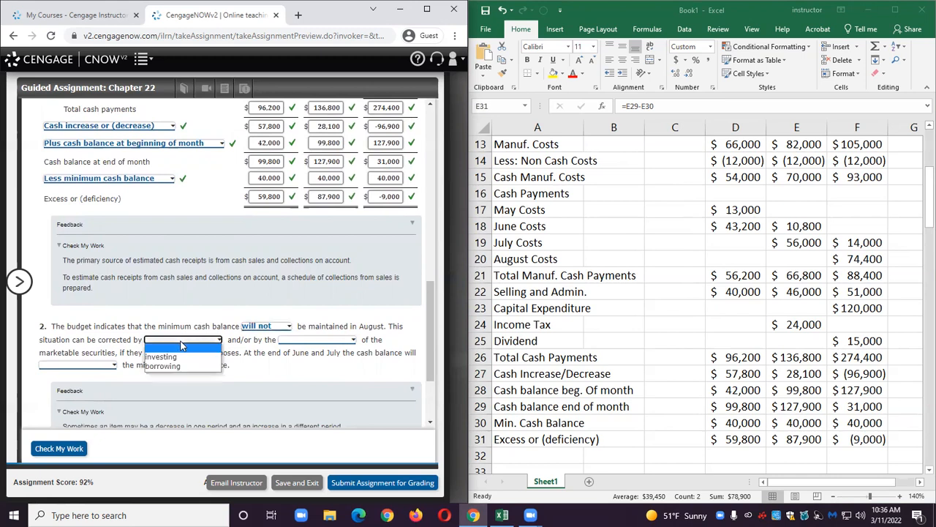
left_click(183, 366)
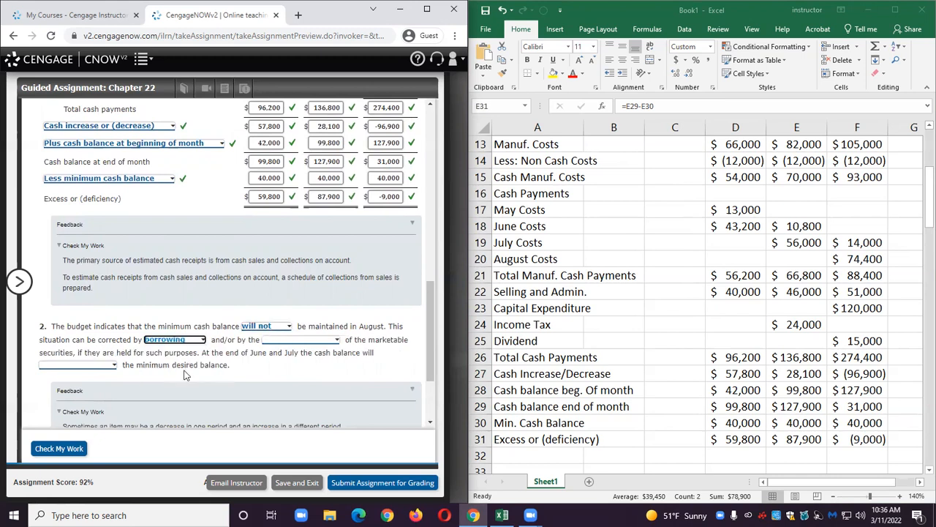
left_click(310, 340)
left_click(297, 366)
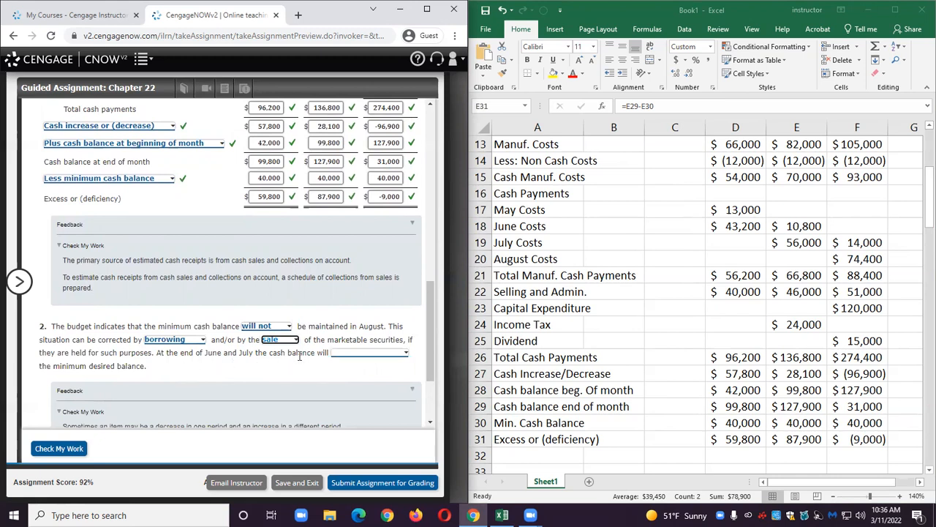
State that the June and July cash balances exceed the minimum desired balance and check the work.
left_click(373, 360)
left_click(361, 369)
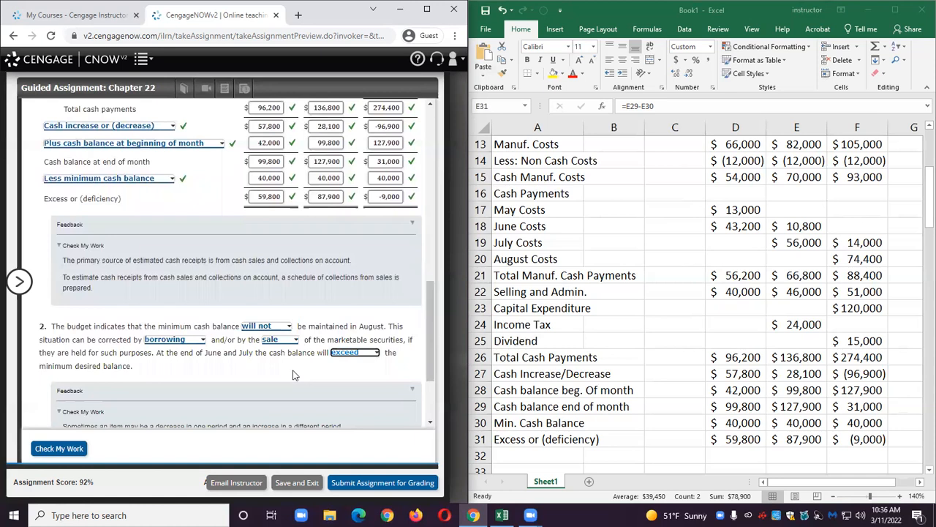
scroll(220, 384, "down", 2)
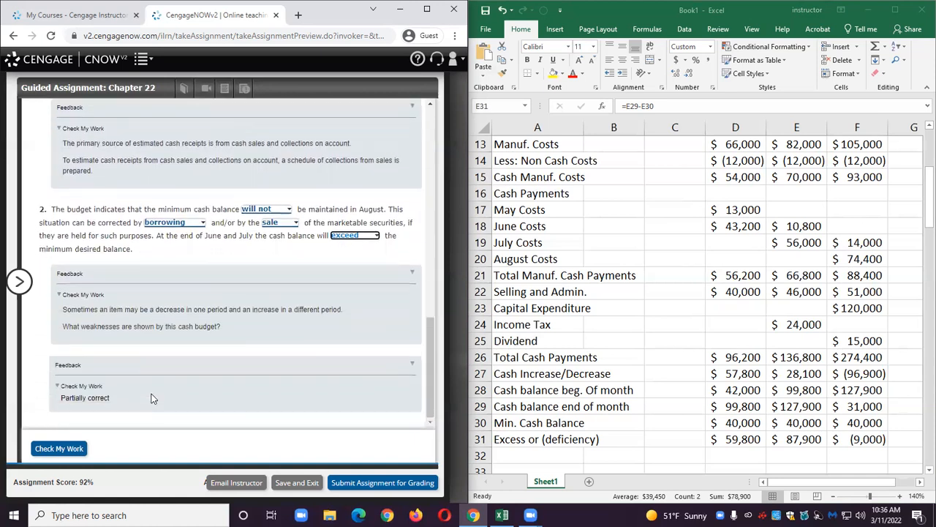
left_click(85, 448)
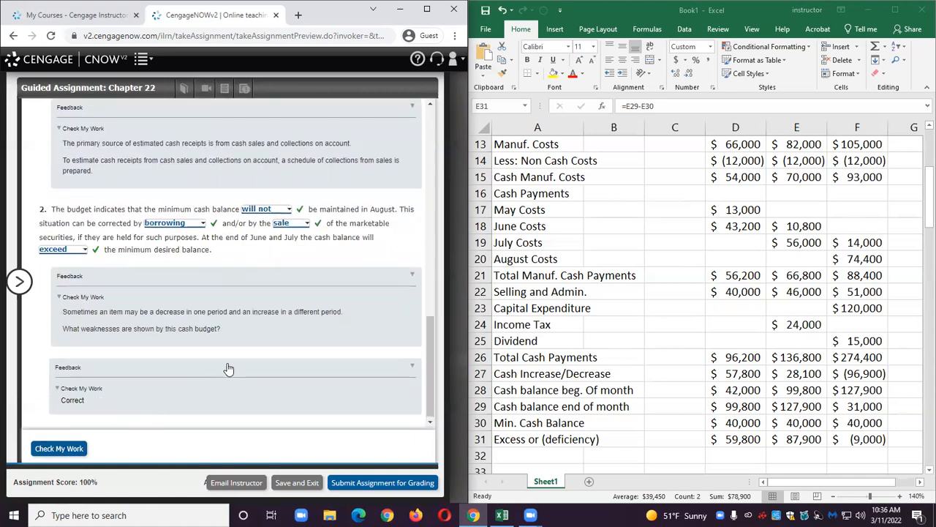
scroll(229, 369, "up", 2)
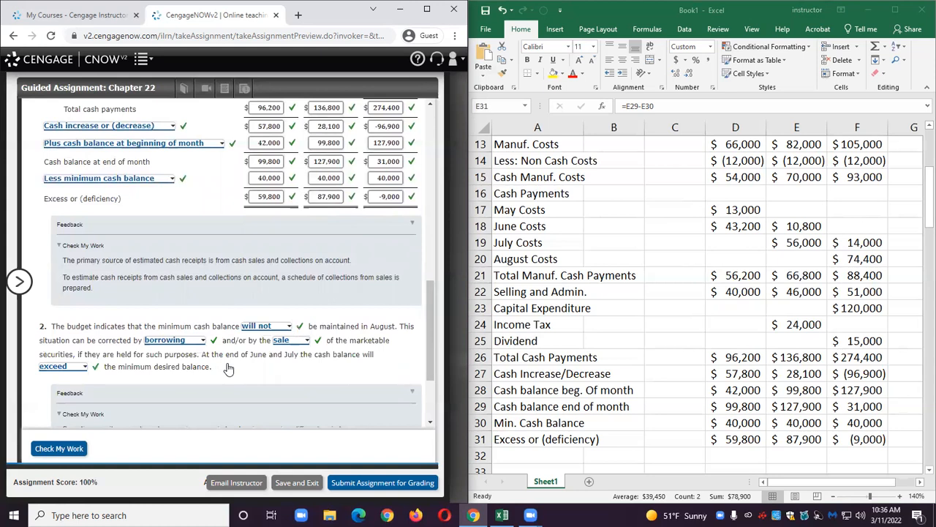